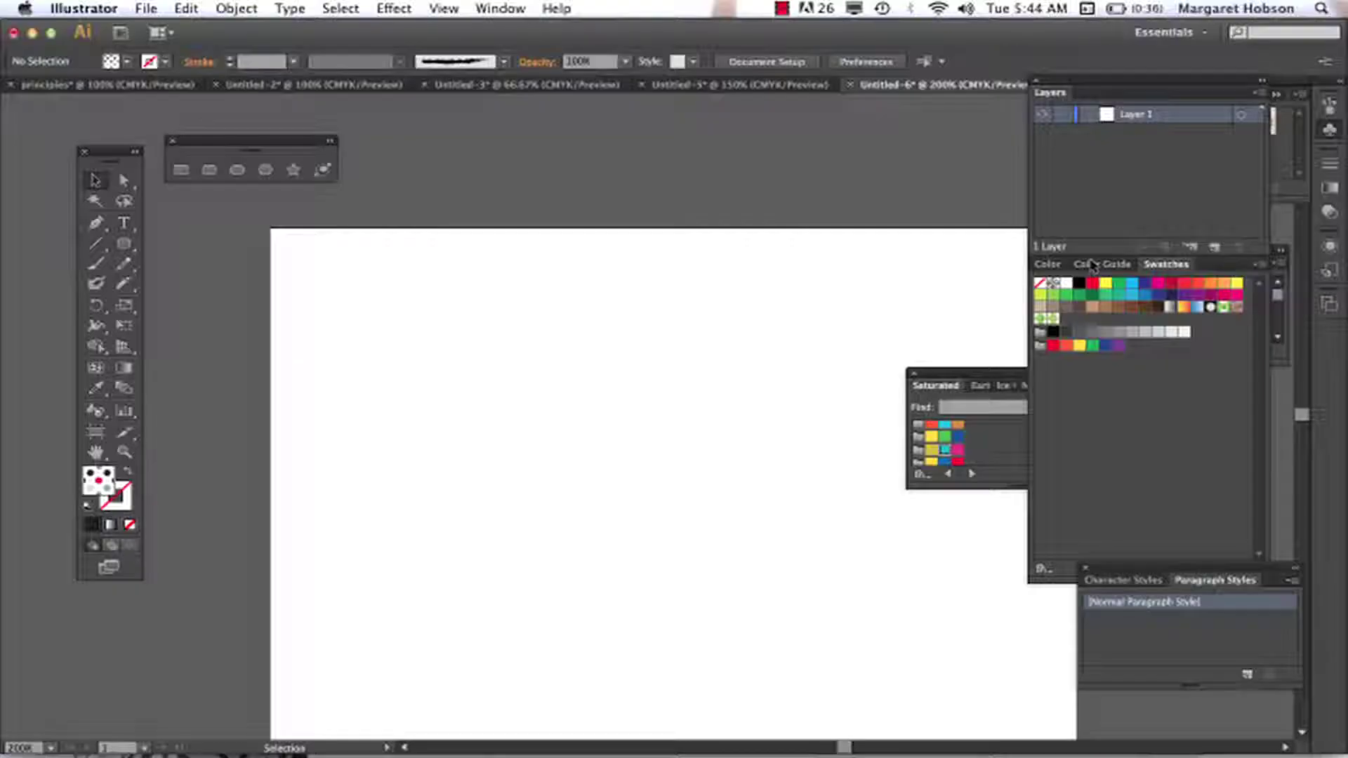
- Open the Basic Graphics_Dots pattern library and set its 10 dpi 30% dot swatch as the fill
drag(656, 386, 644, 268)
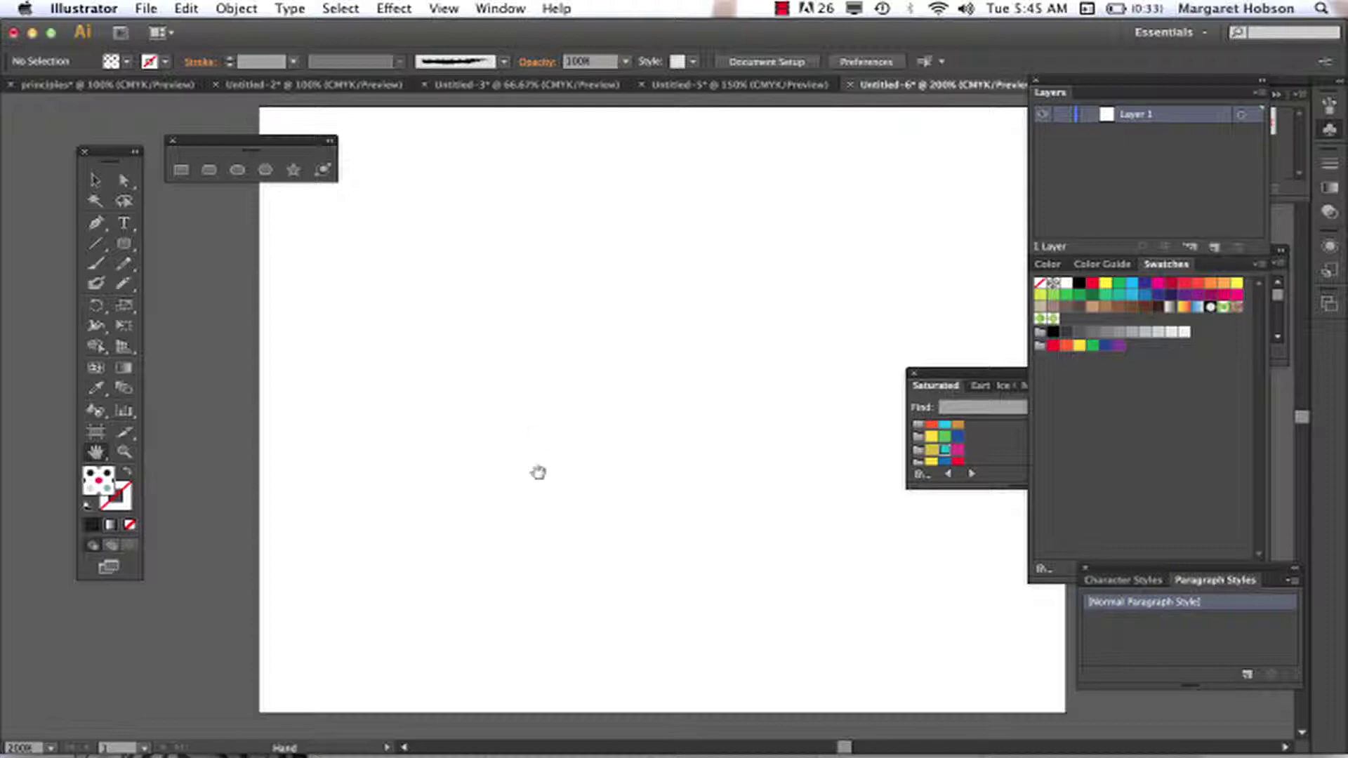
click(1042, 569)
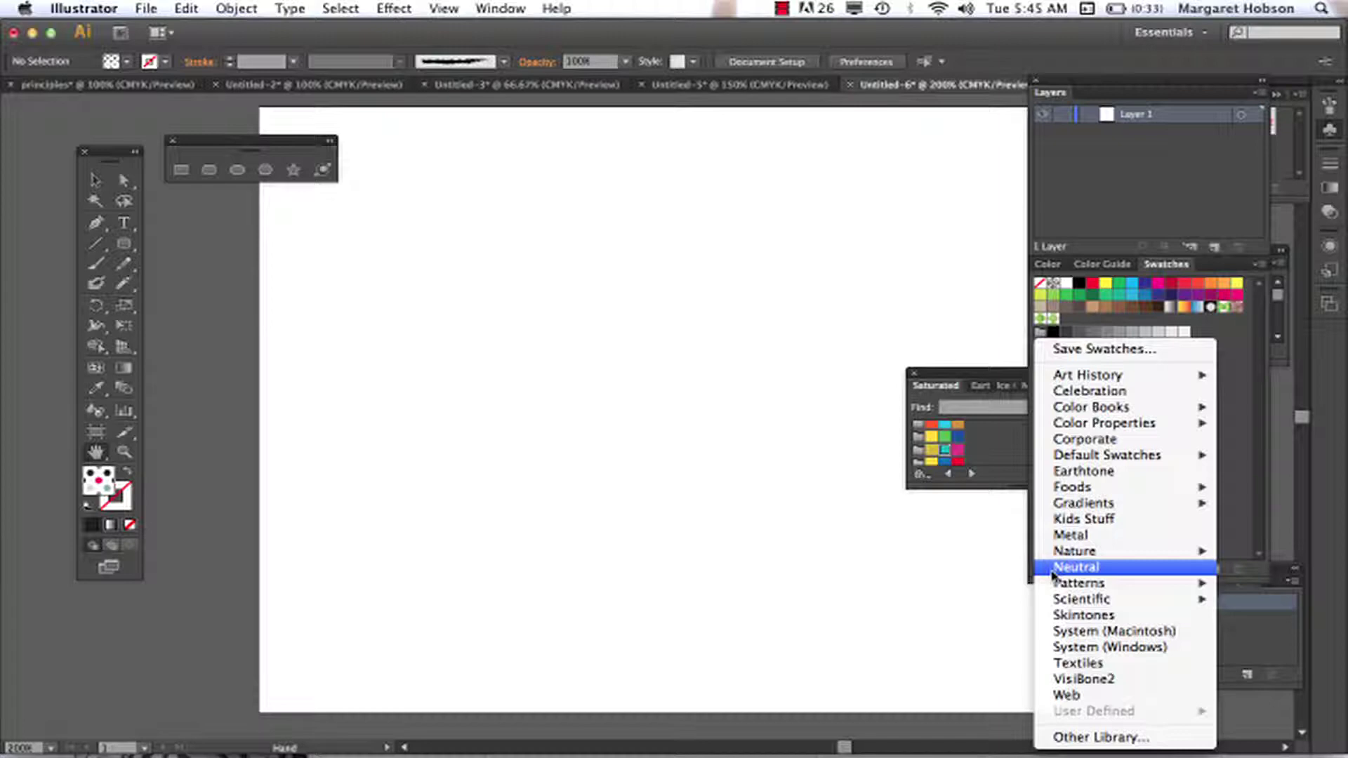
mouse_move(1098, 457)
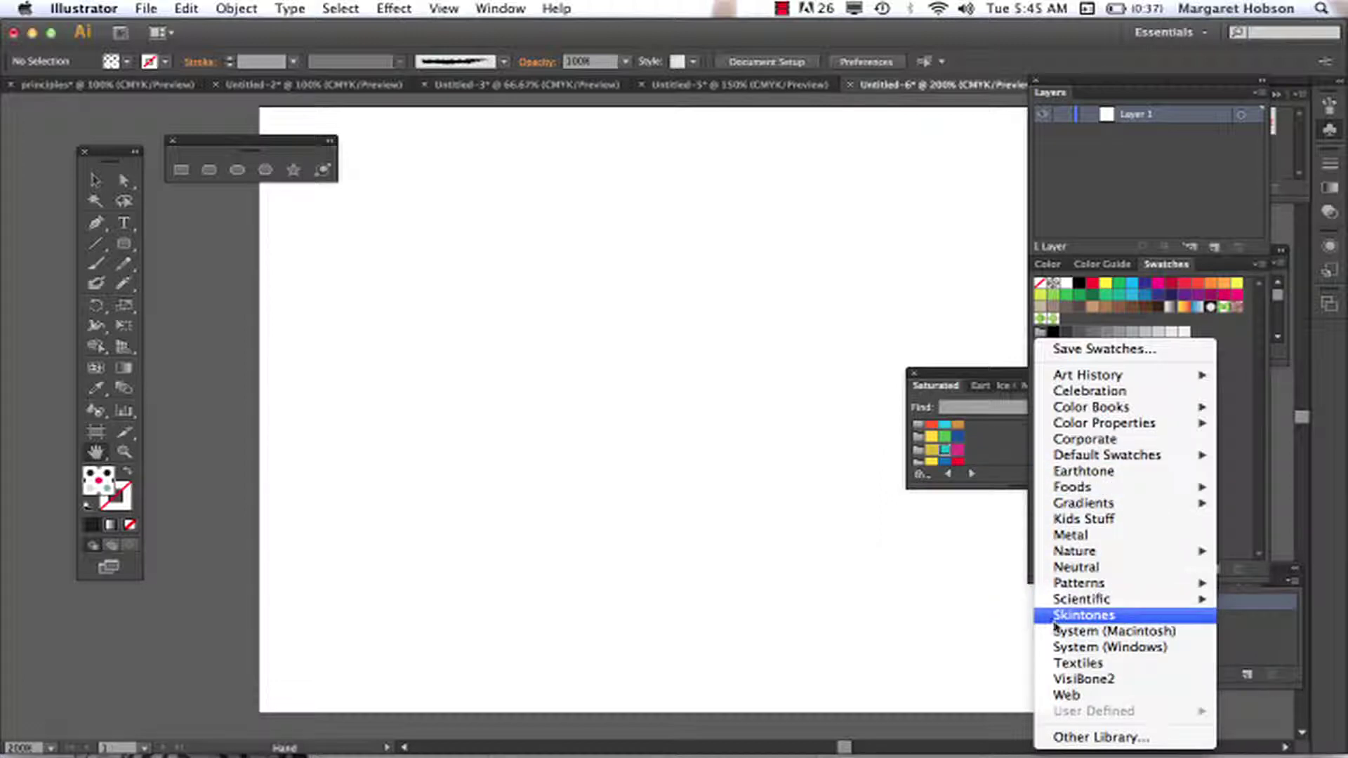
mouse_move(1064, 585)
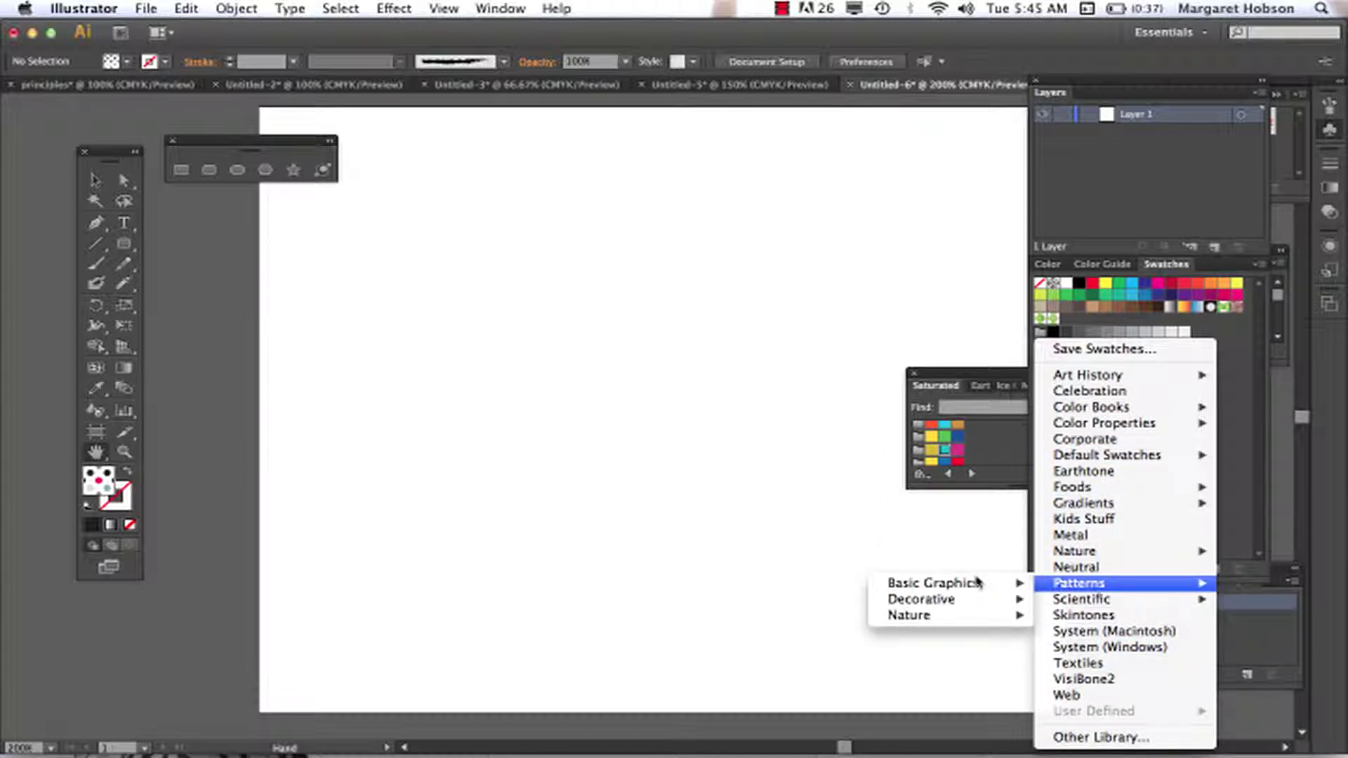
mouse_move(976, 586)
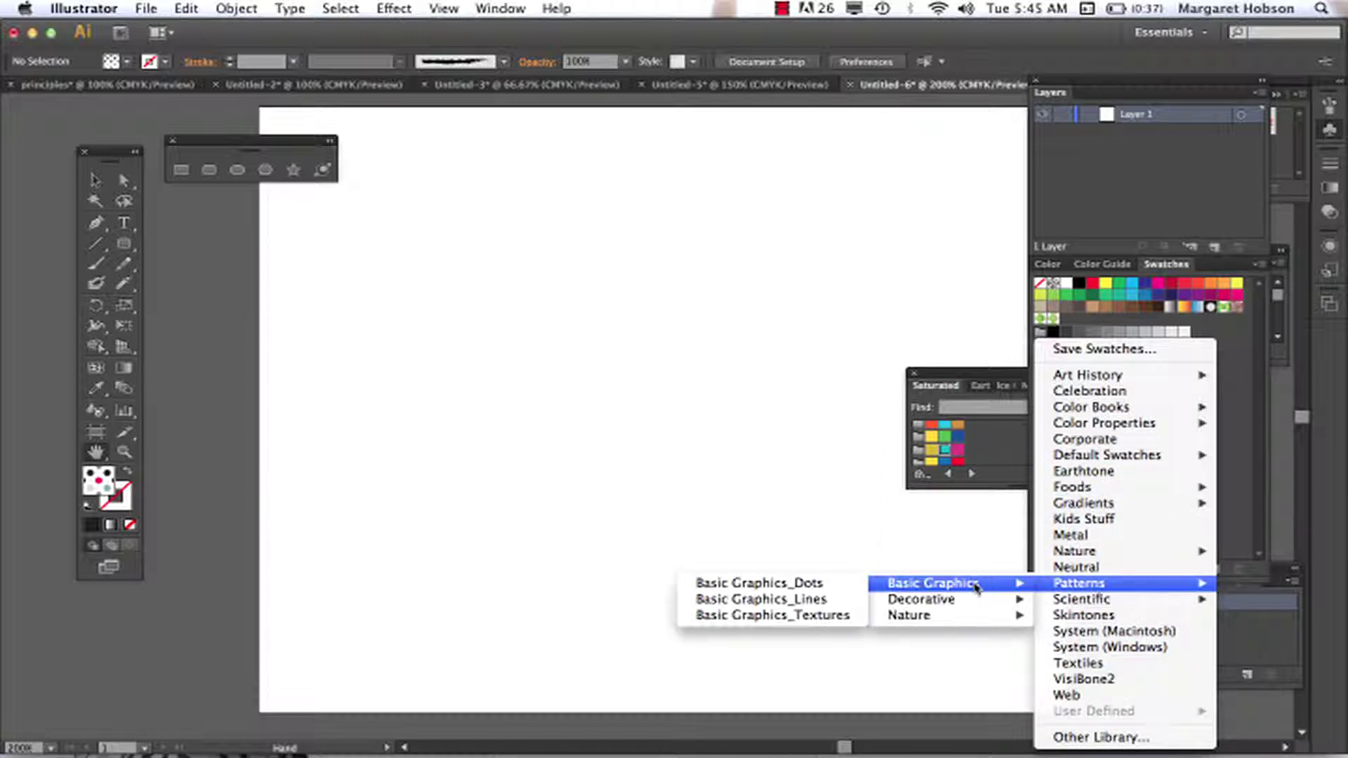
click(792, 587)
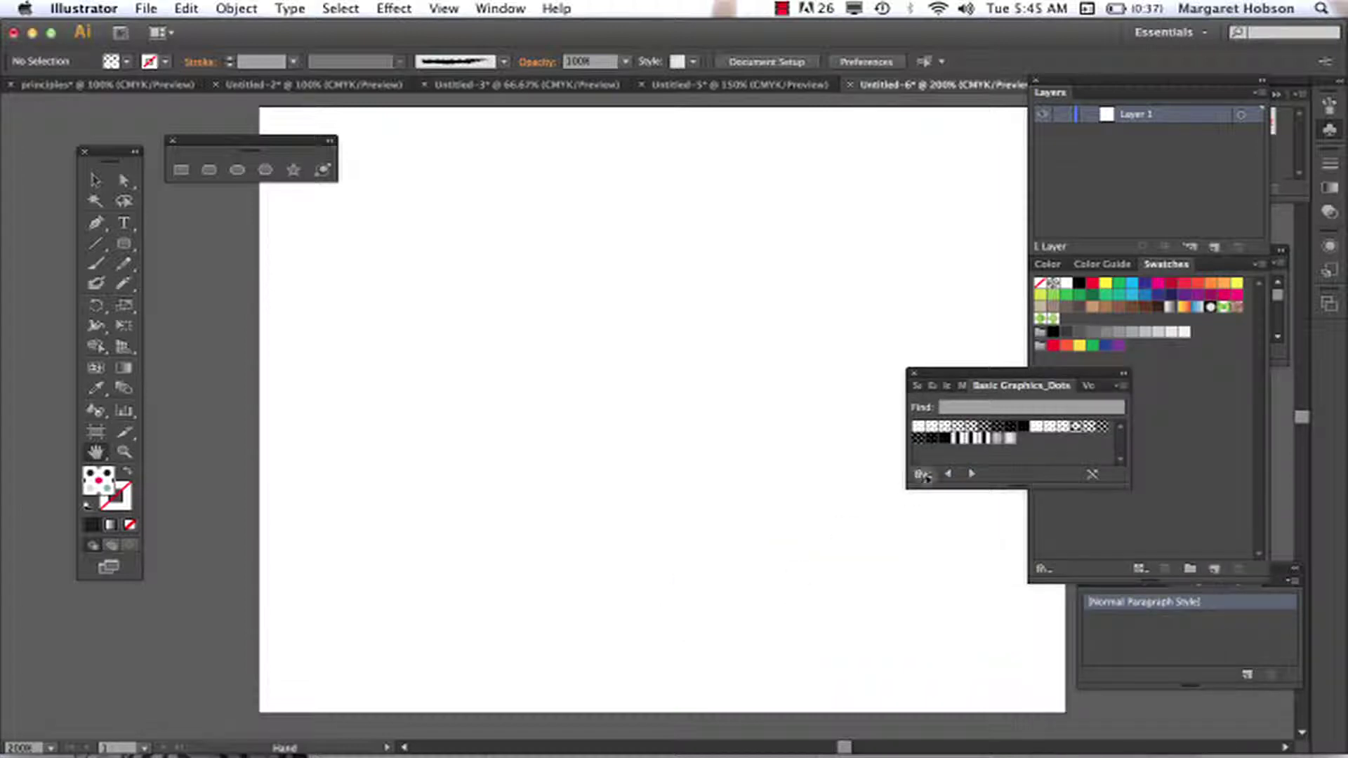
click(946, 426)
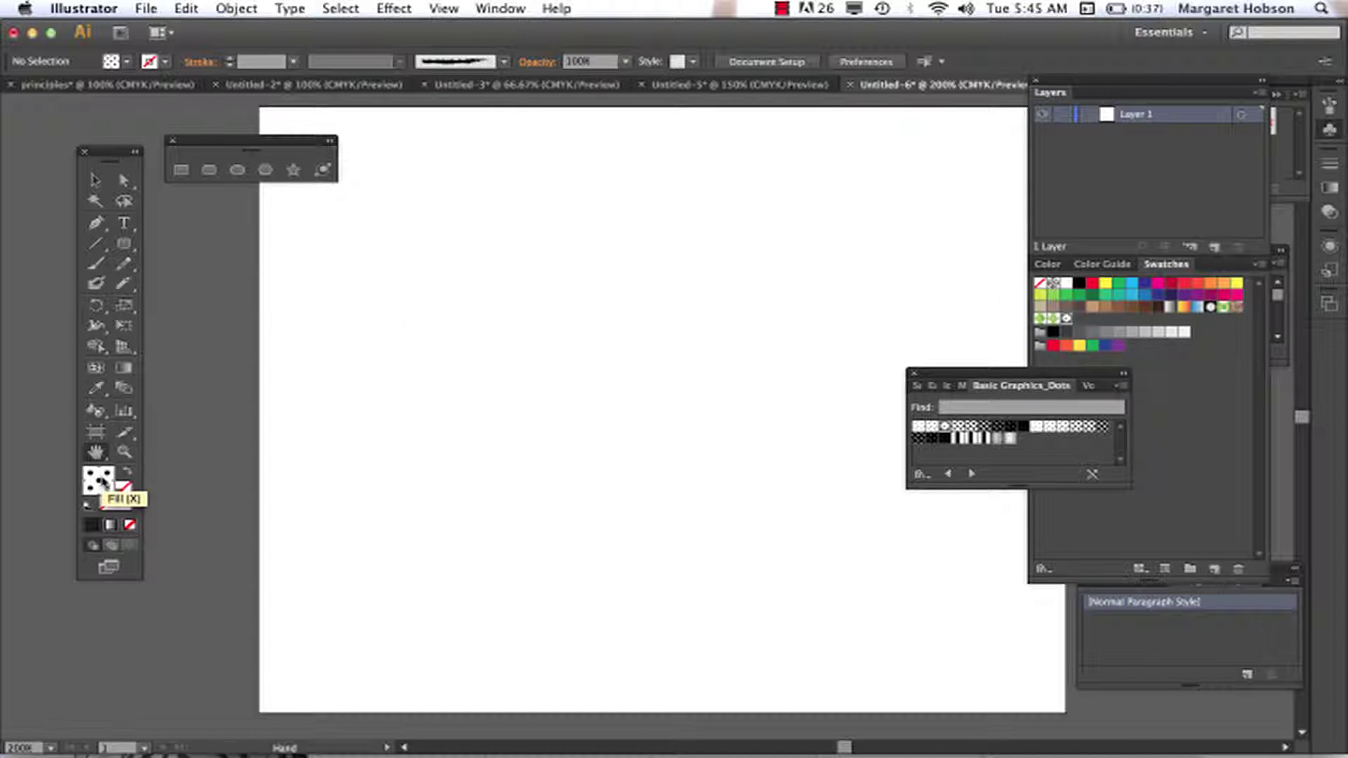
- Draw a rounded rectangle filled with the dot pattern and move it to the upper right of the artboard
click(210, 171)
drag(420, 171, 613, 314)
click(96, 182)
drag(525, 209, 466, 193)
click(686, 296)
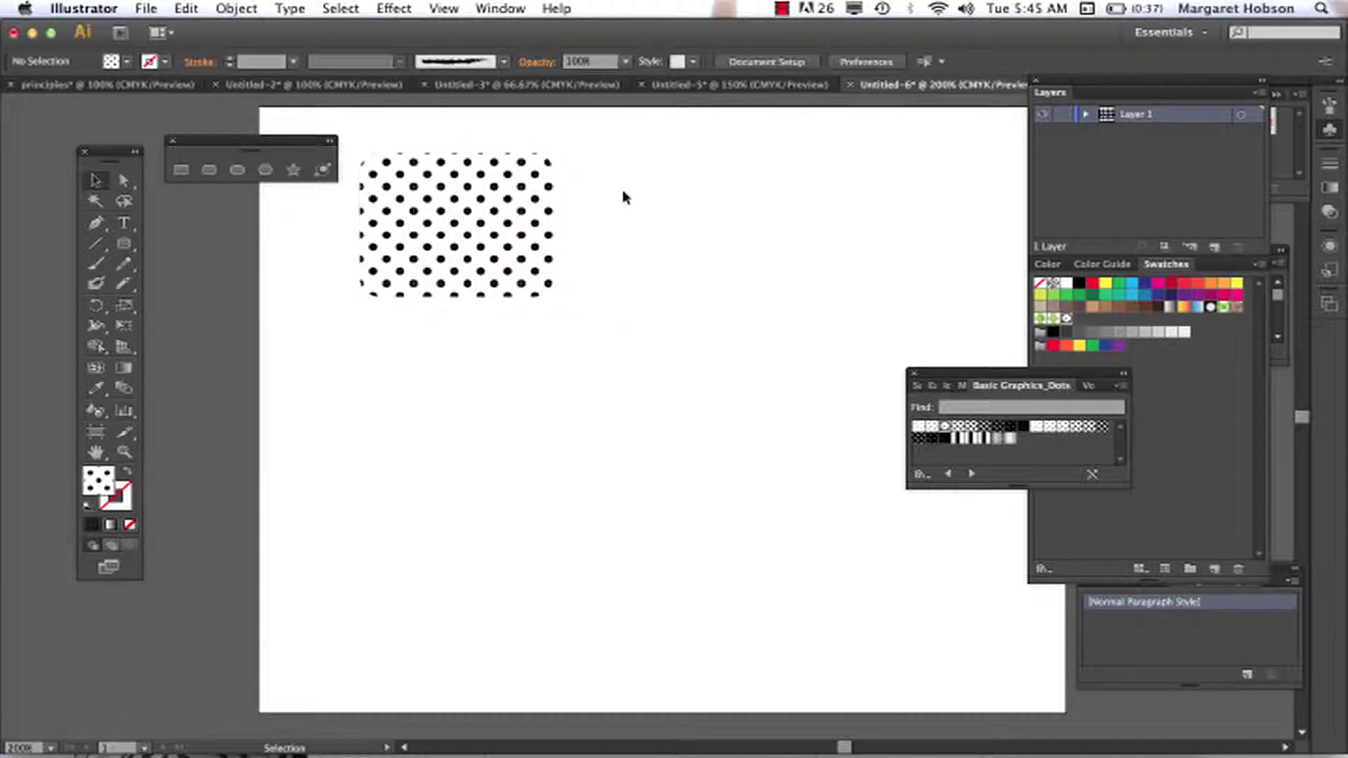
drag(493, 200, 863, 189)
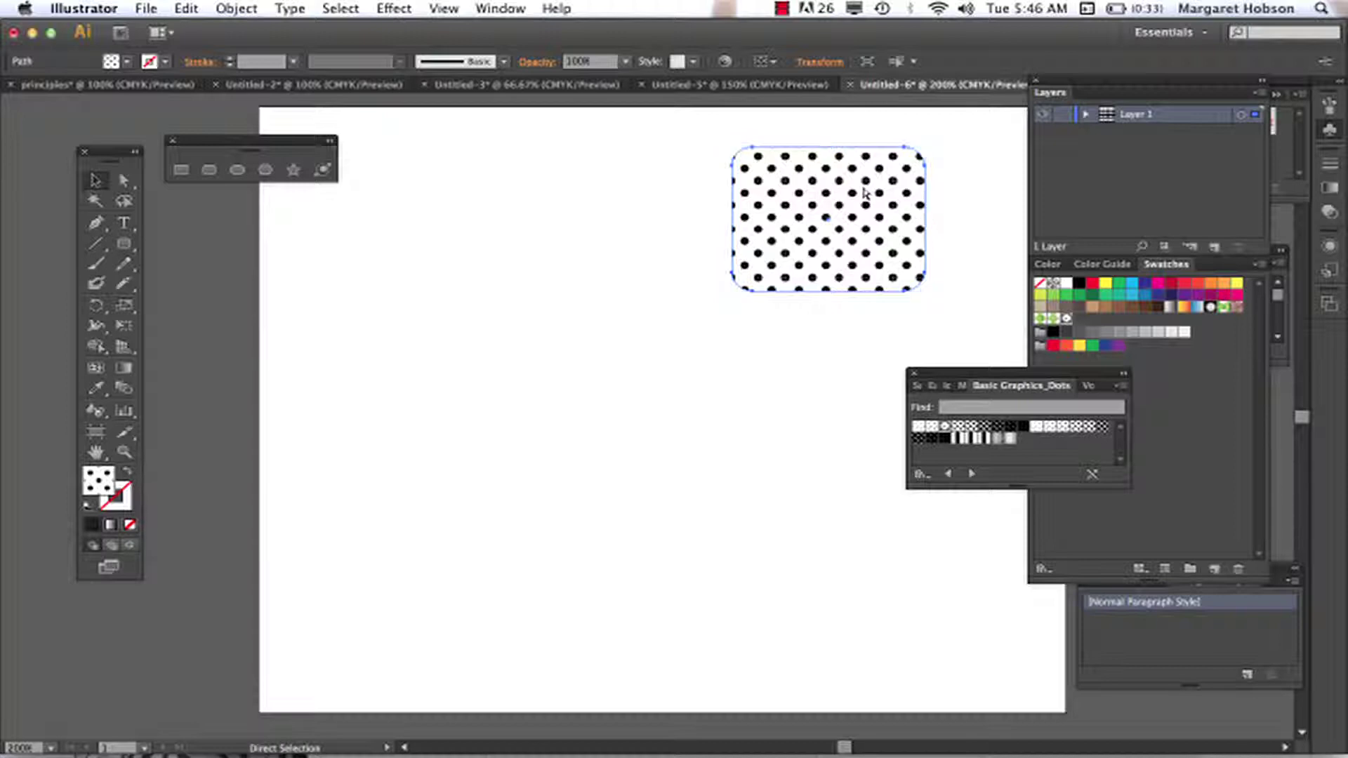
- Show the Pattern Options and open the 10 dpi 30% dot pattern for editing
key(ctrl+plus)
key(ctrl+minus)
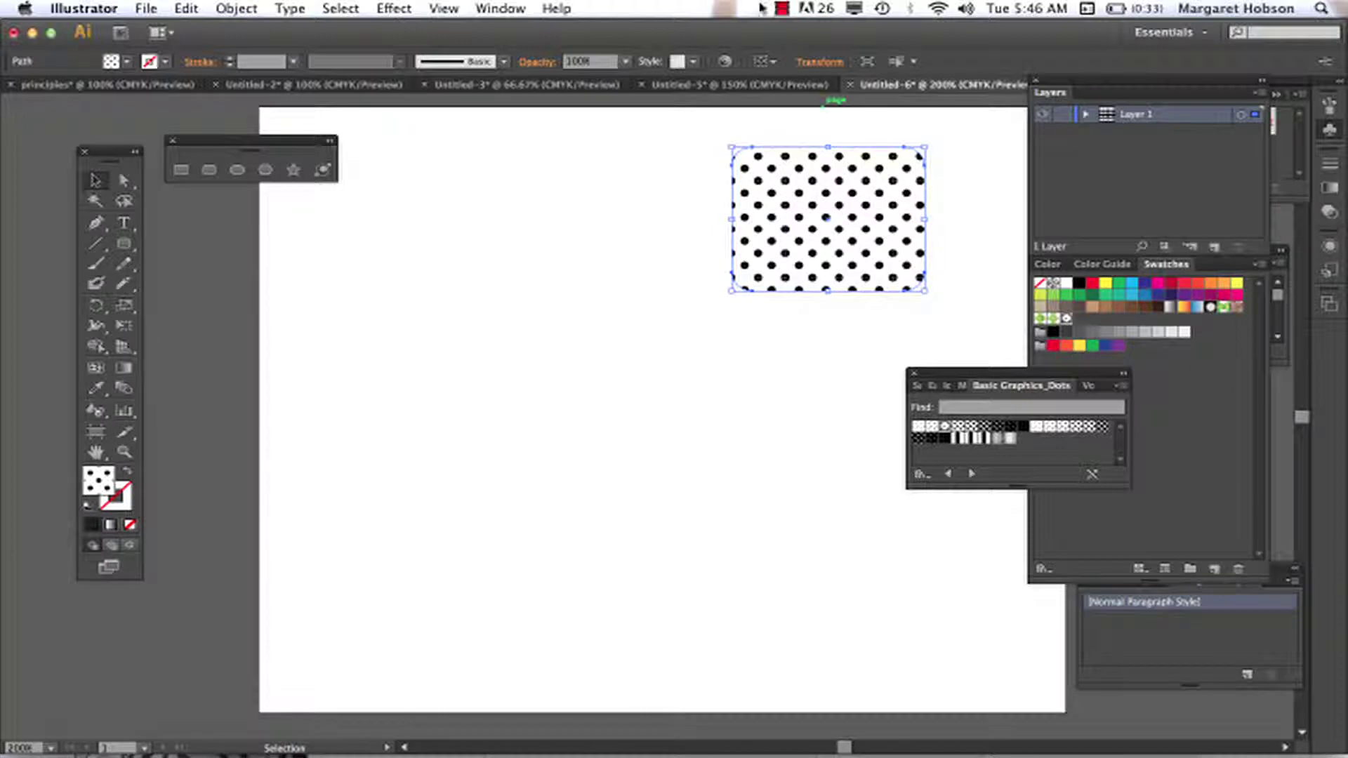
click(511, 8)
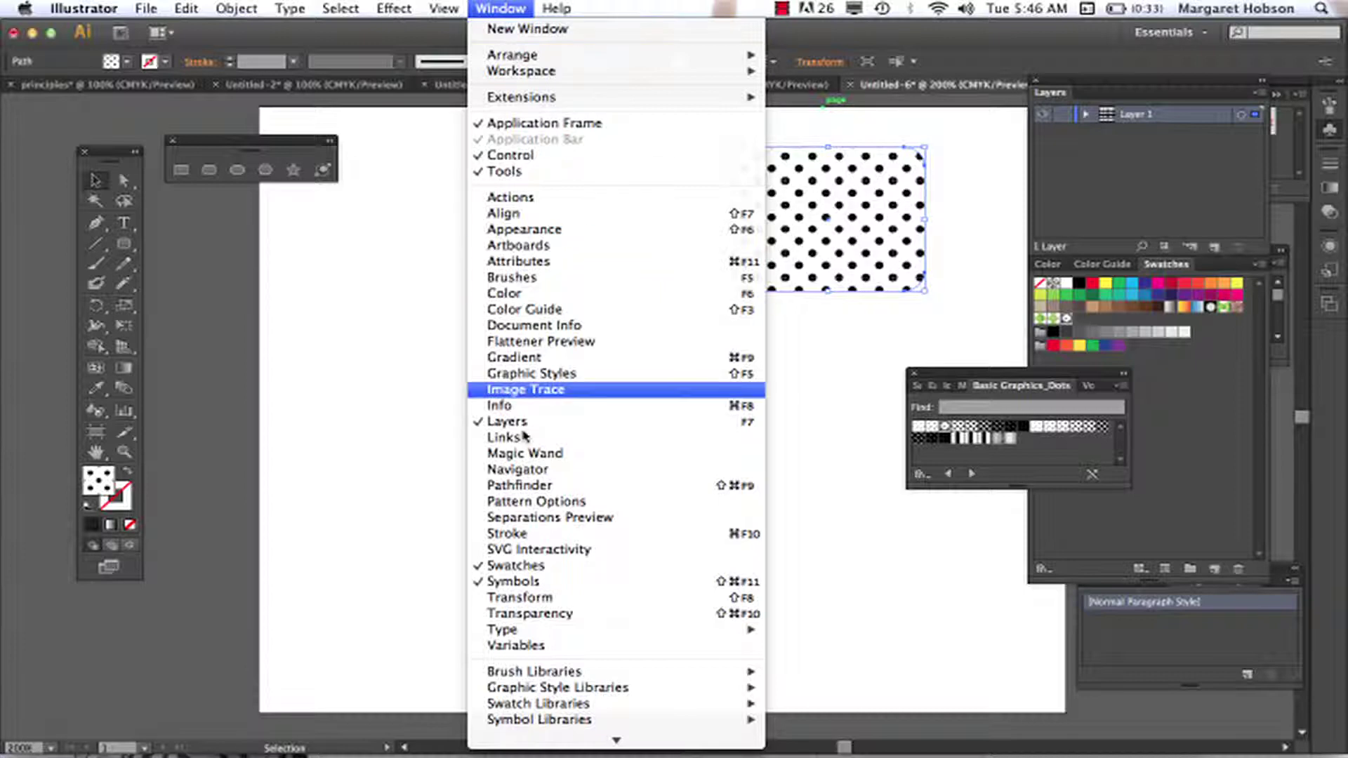
click(520, 502)
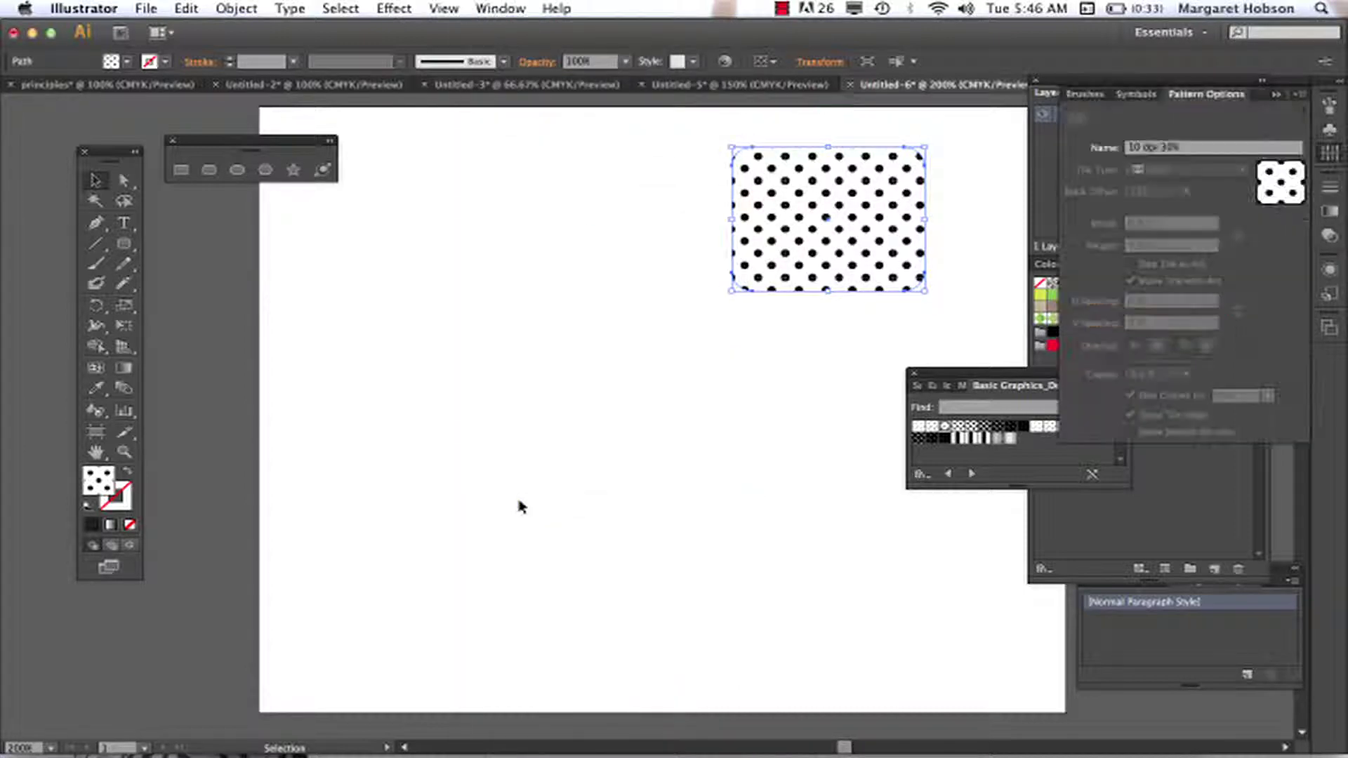
double_click(1281, 188)
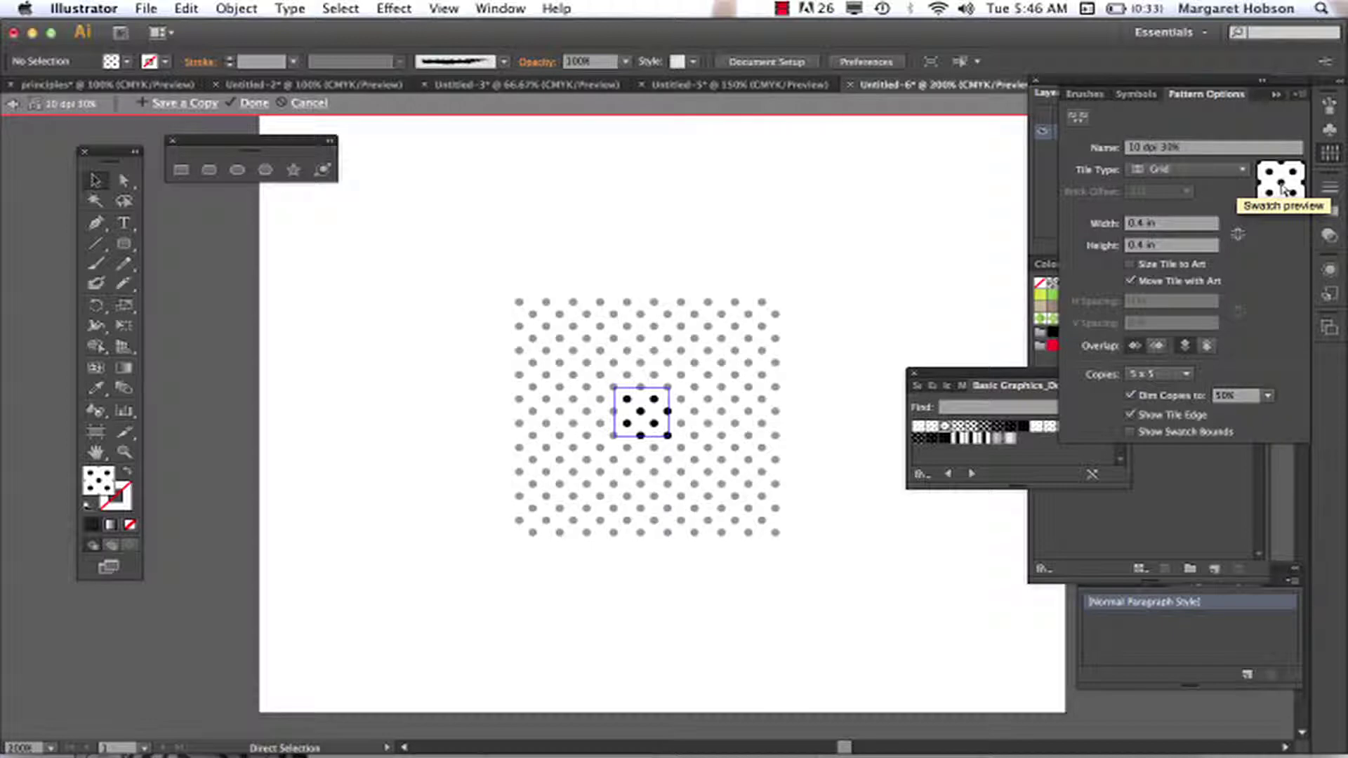
key(super+equal)
key(super+equal)
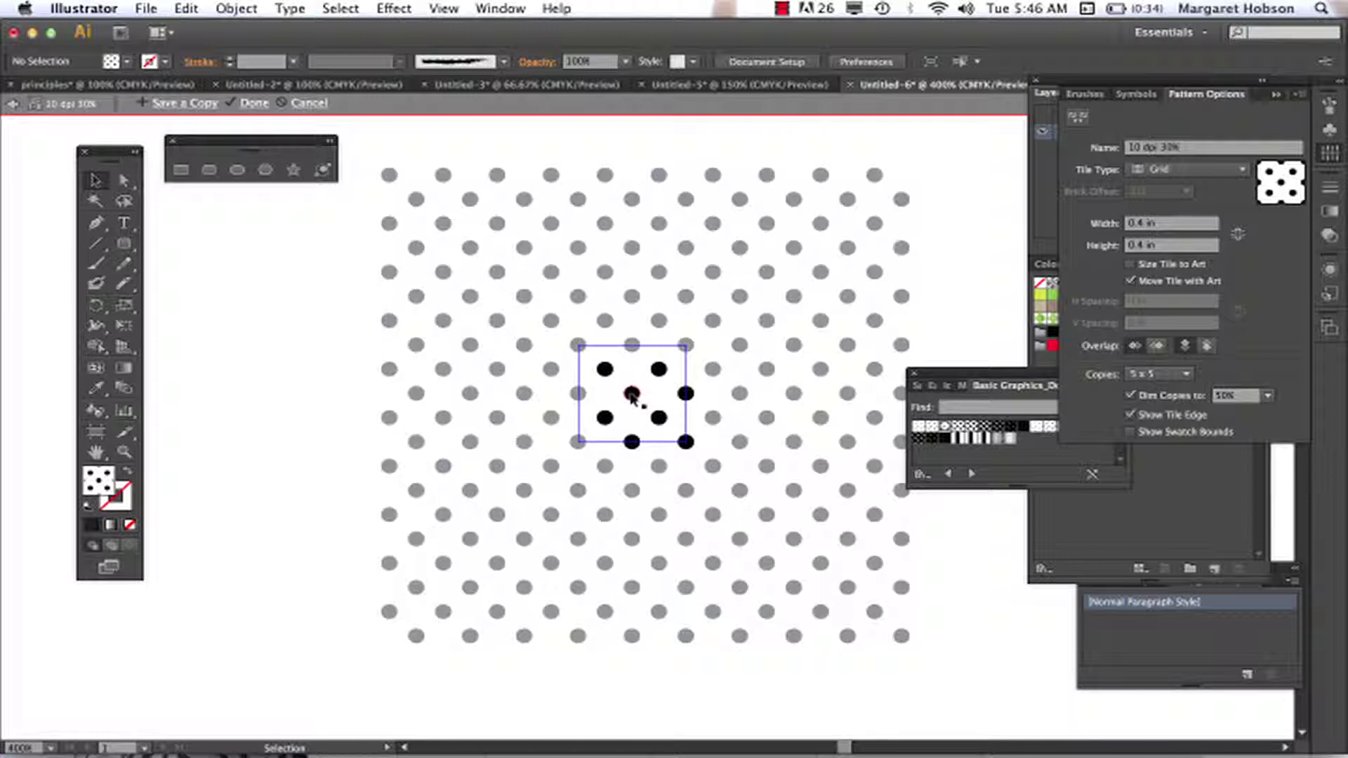
- Directly select only the centre dot of the pattern tile and recolor its fill to a soft pink
click(632, 396)
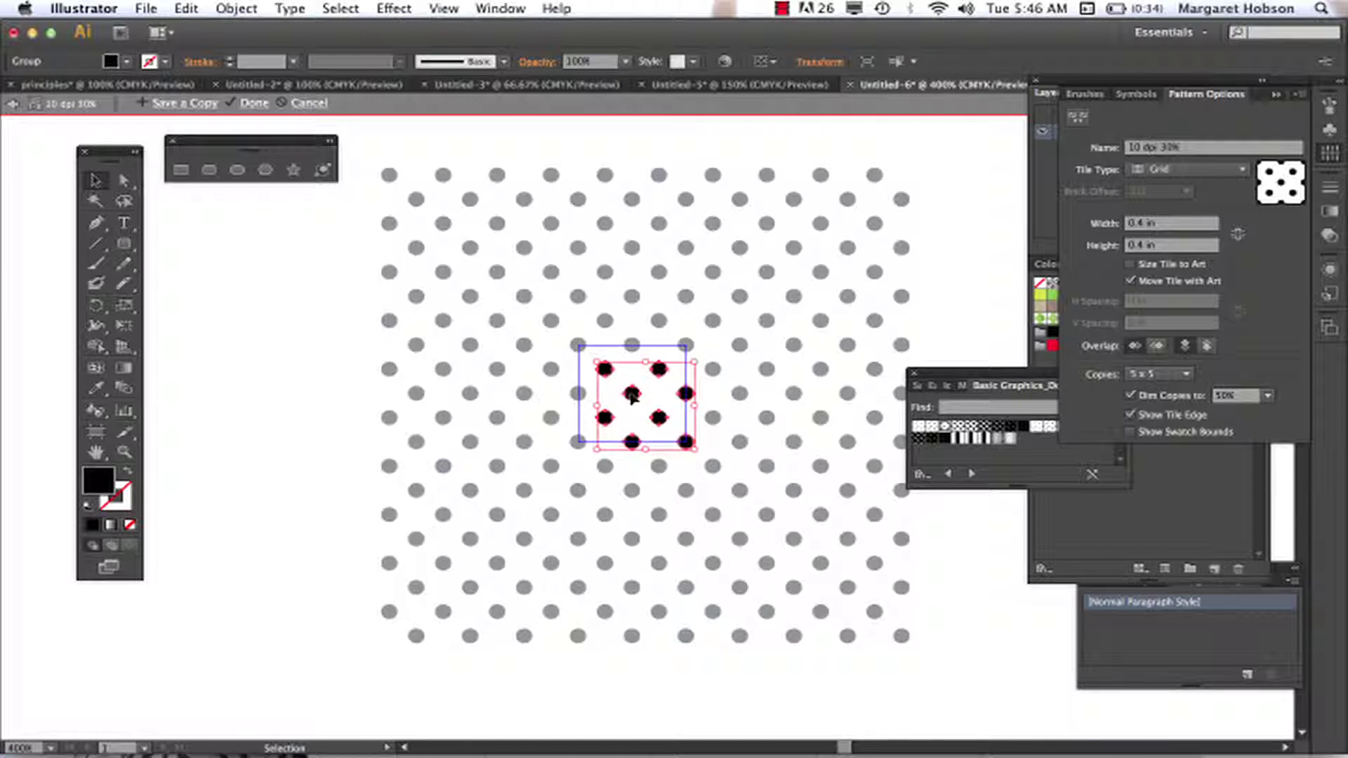
click(580, 349)
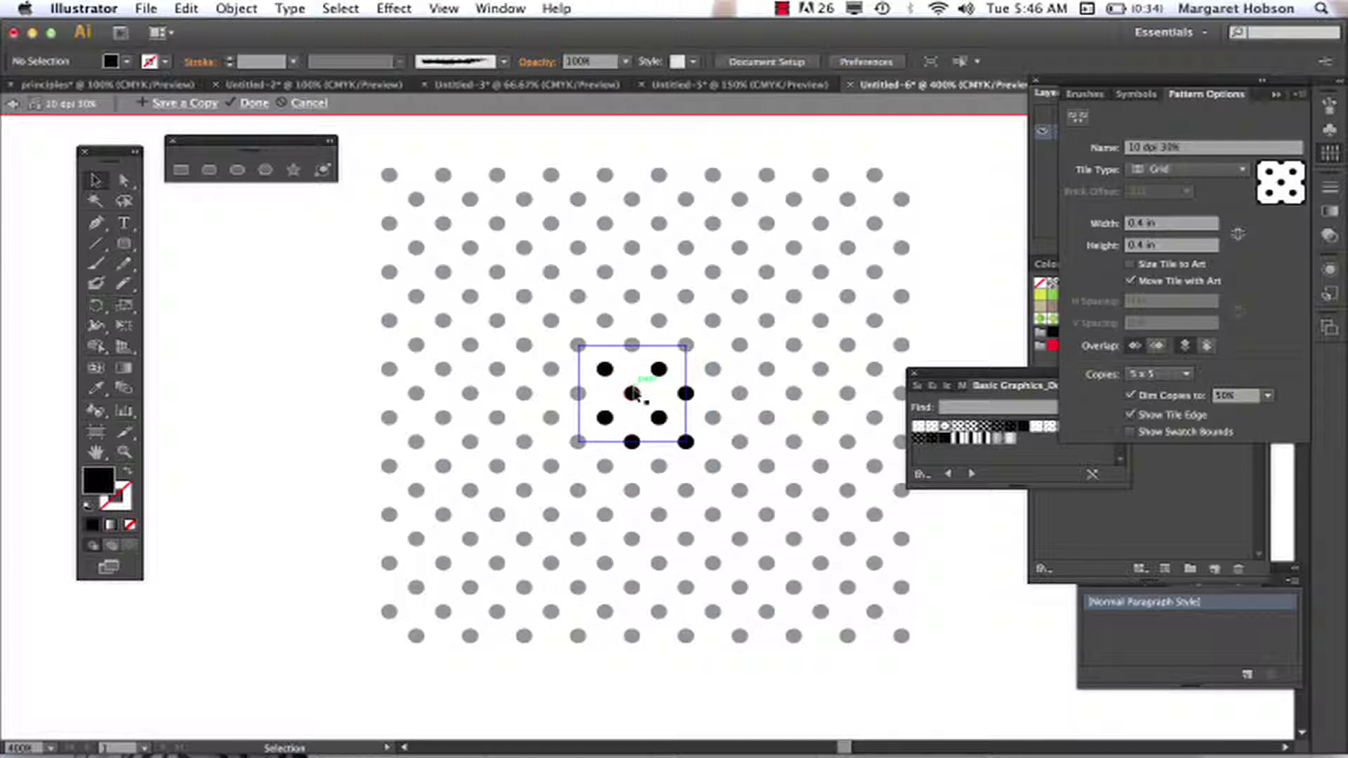
click(632, 393)
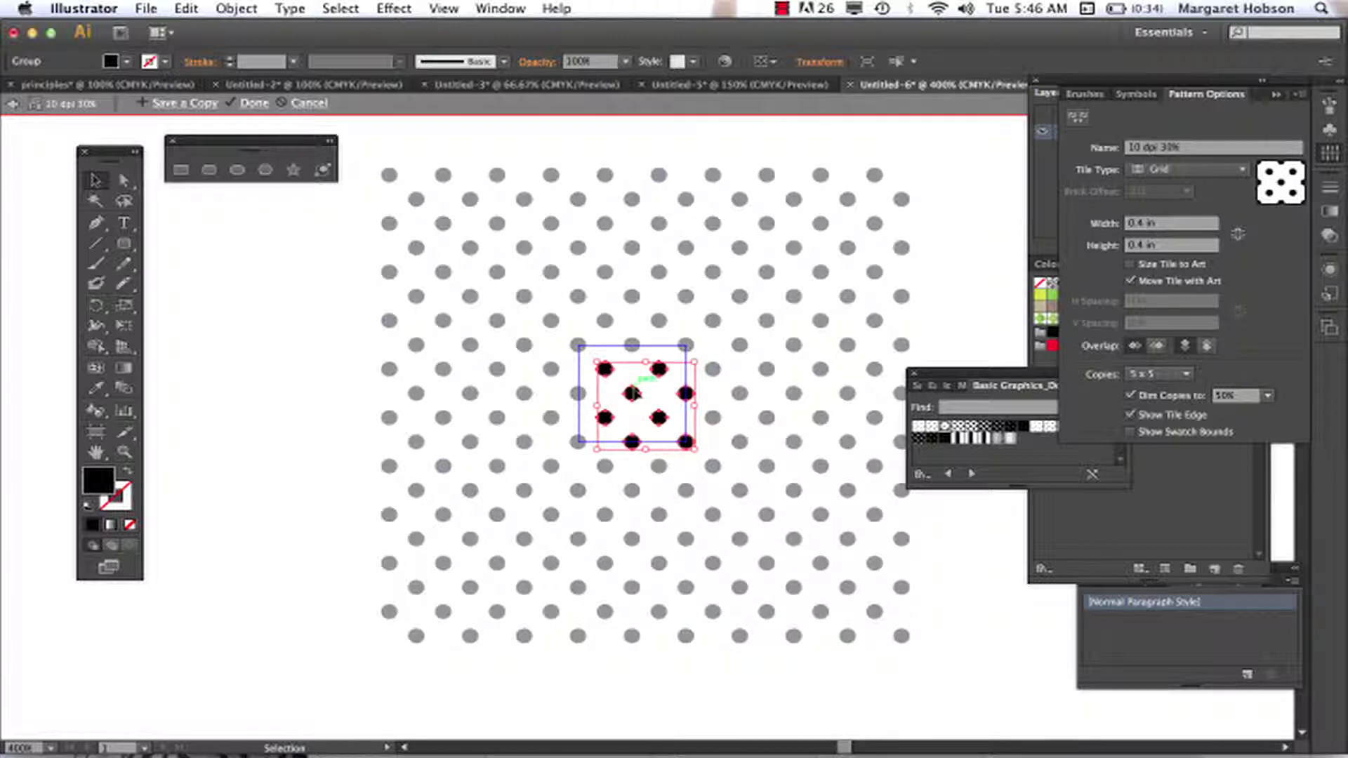
click(124, 179)
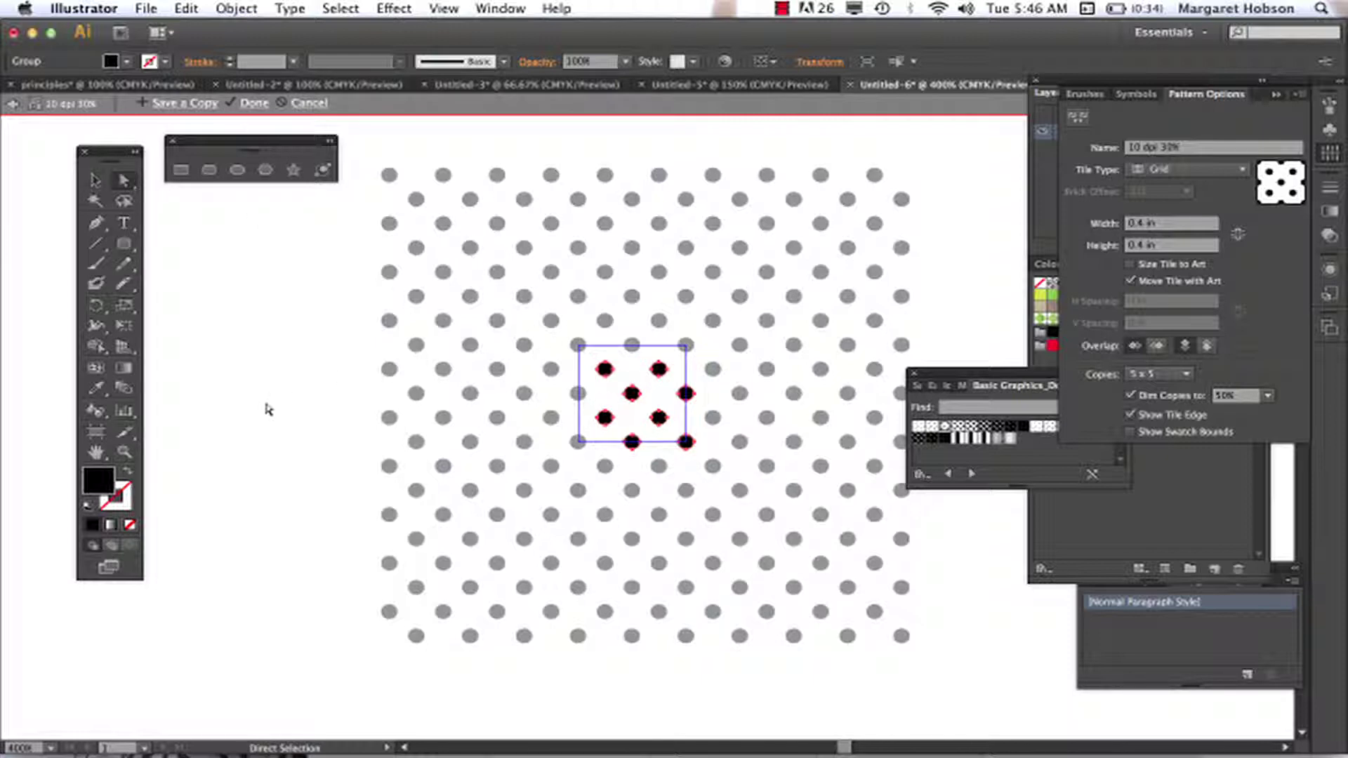
click(269, 409)
click(632, 393)
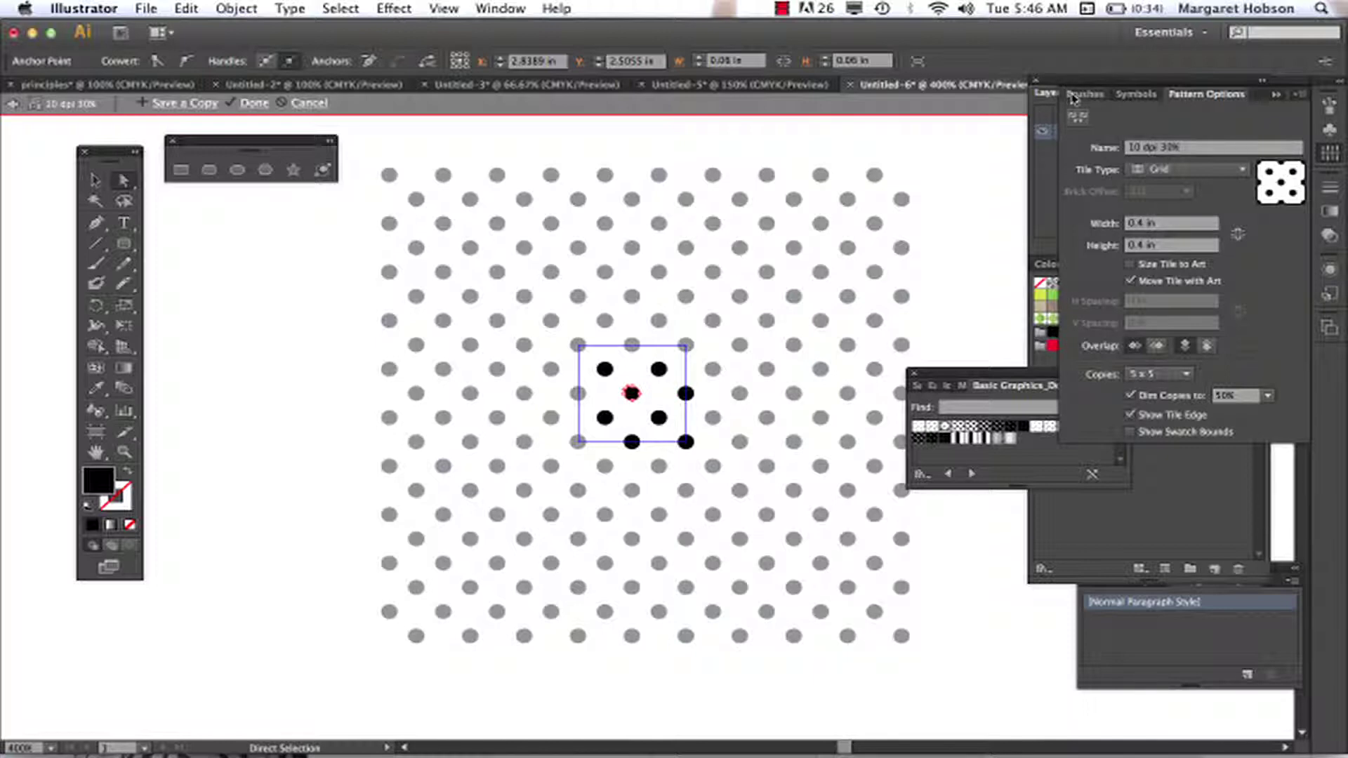
double_click(106, 484)
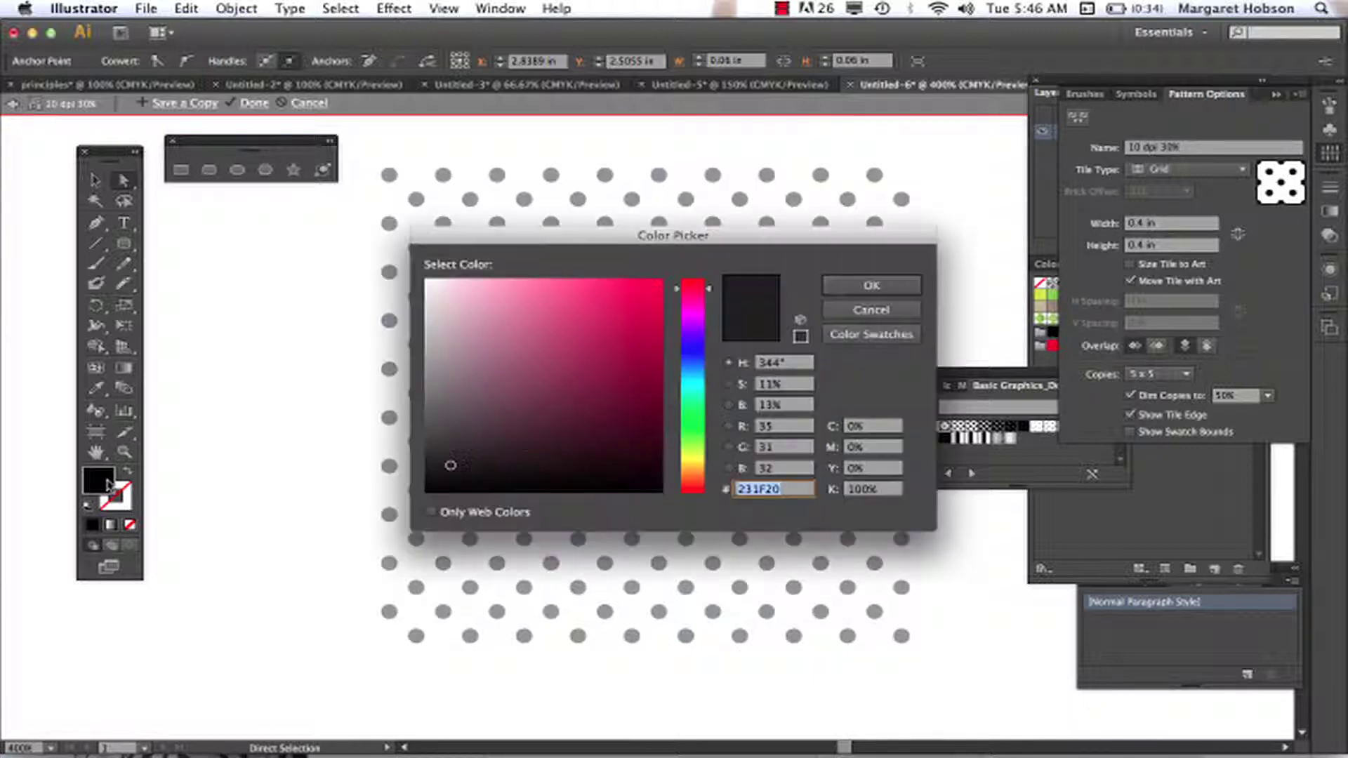
click(478, 311)
click(871, 285)
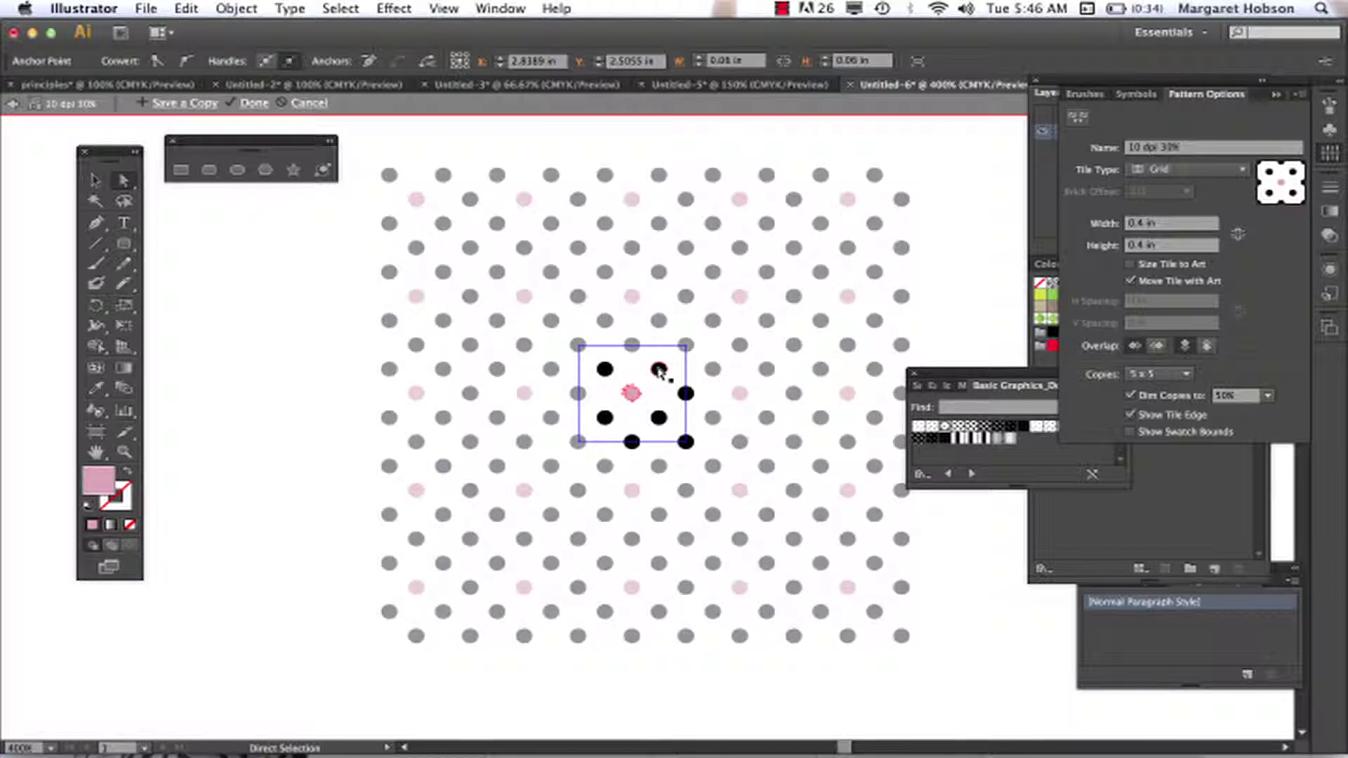
- Recolor the tile's upper-right inner dot to mint green 8BC6AF
click(658, 369)
double_click(107, 484)
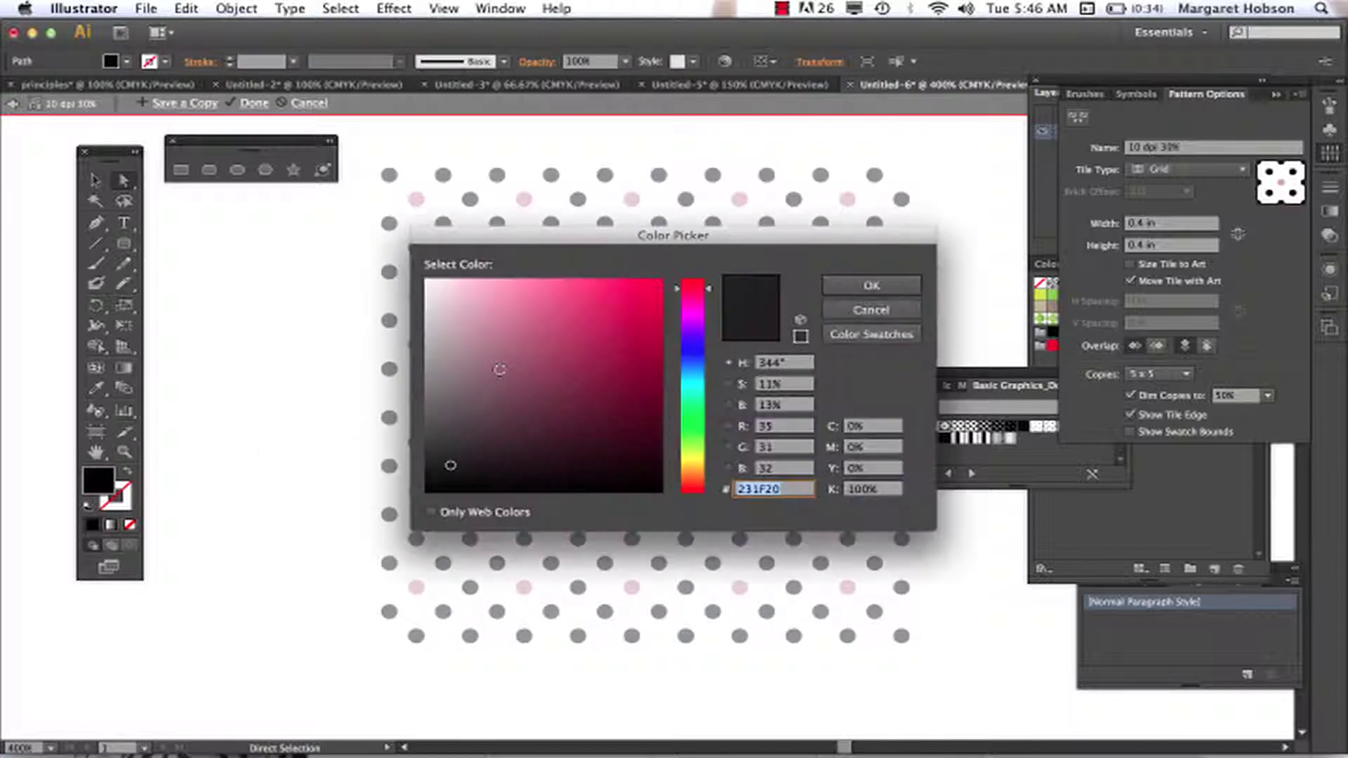
drag(692, 315, 696, 400)
drag(451, 292, 499, 325)
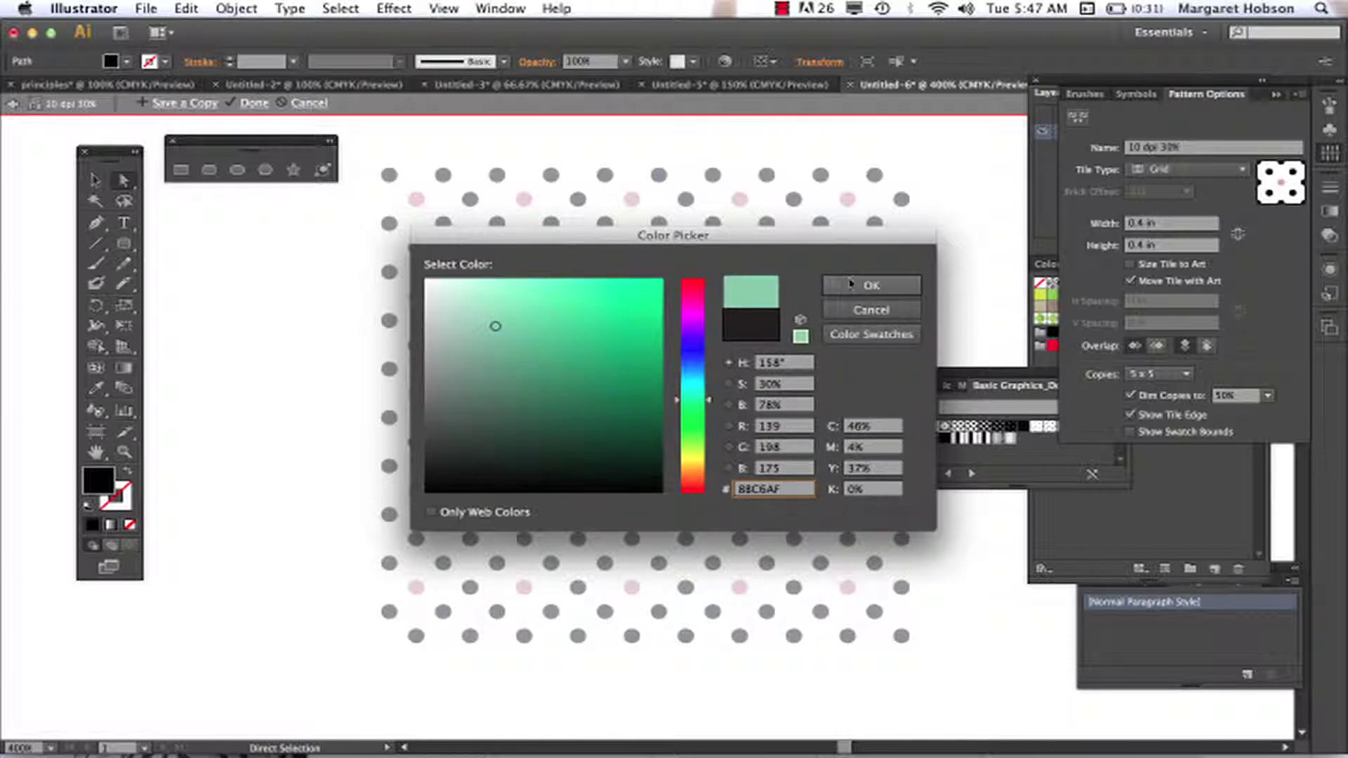
click(871, 285)
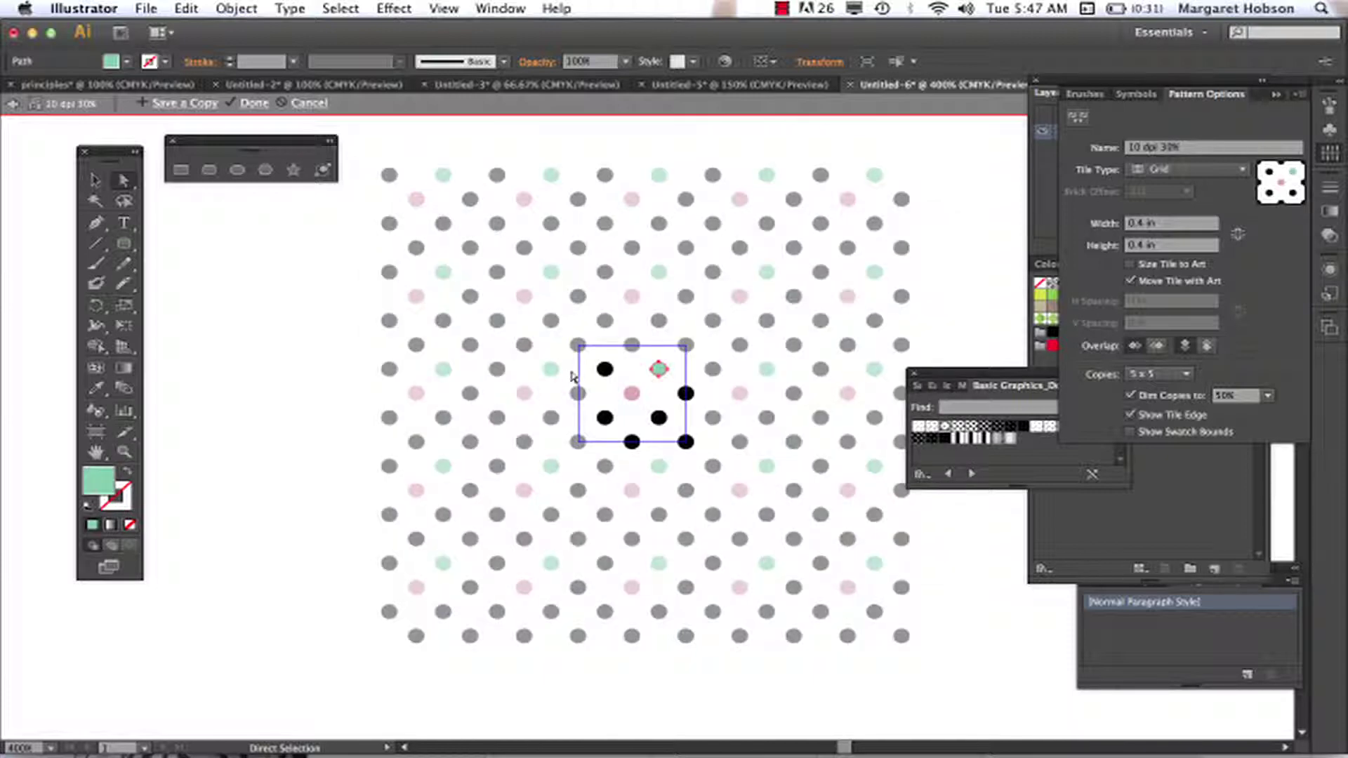
- Recolor the tile's lower-left inner dot to a pale grayish blue
click(605, 418)
double_click(104, 483)
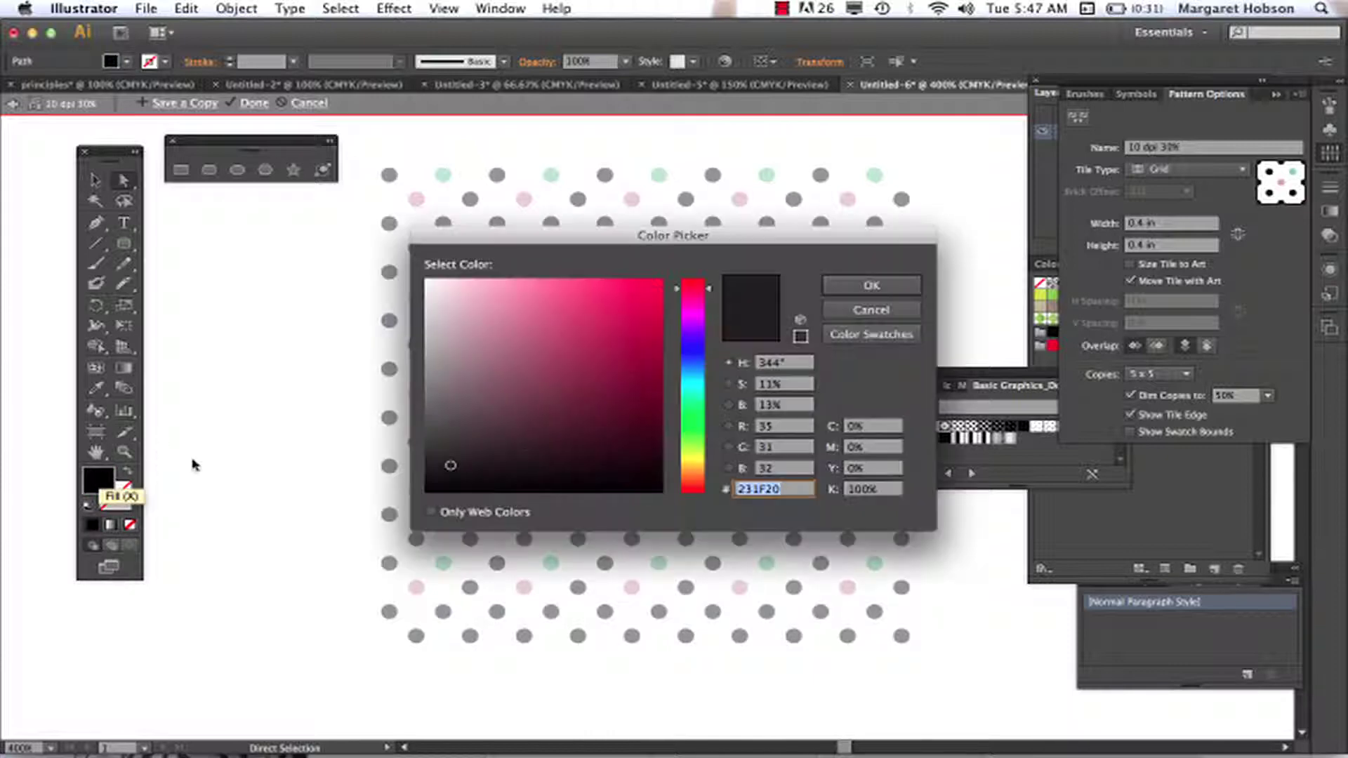
click(693, 367)
drag(475, 314, 474, 321)
click(834, 289)
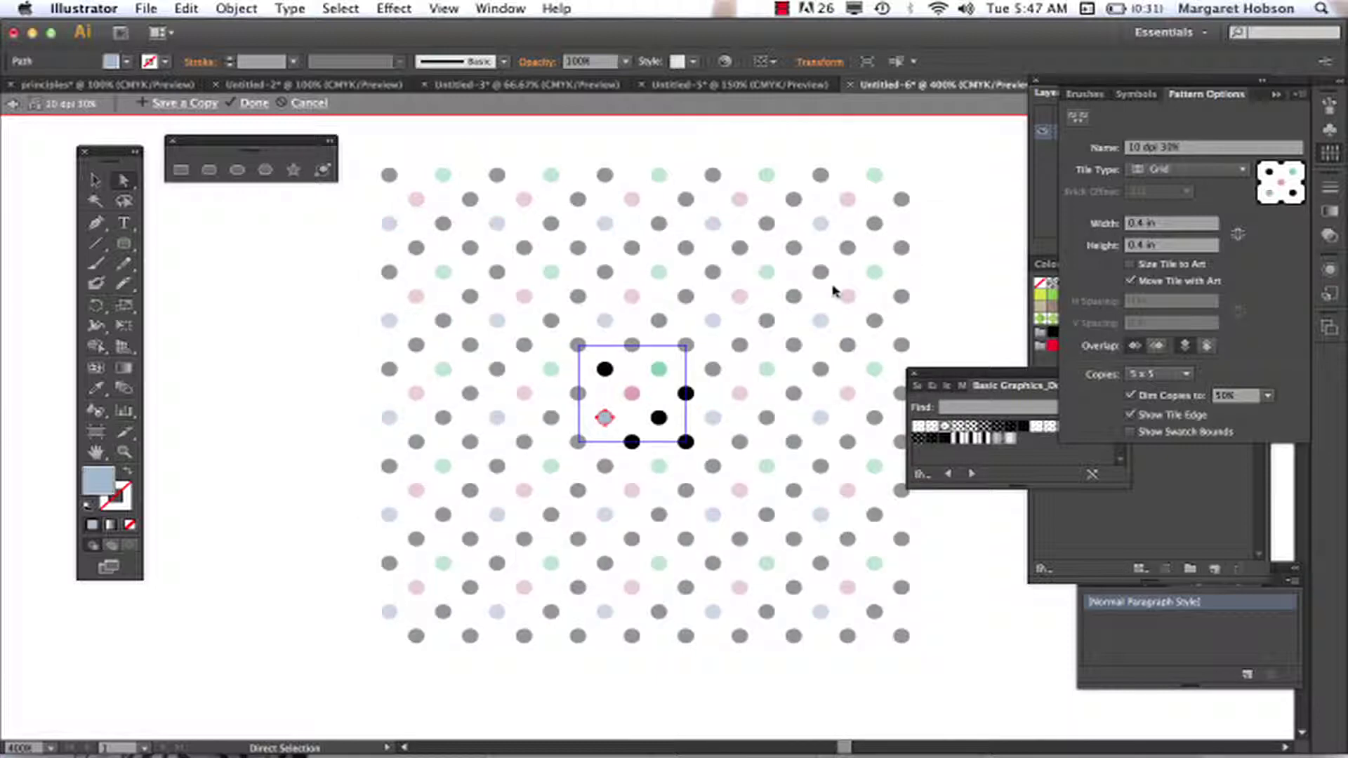
- Recolor the tile's lower-right inner dot to dark mauve 684A54
click(658, 418)
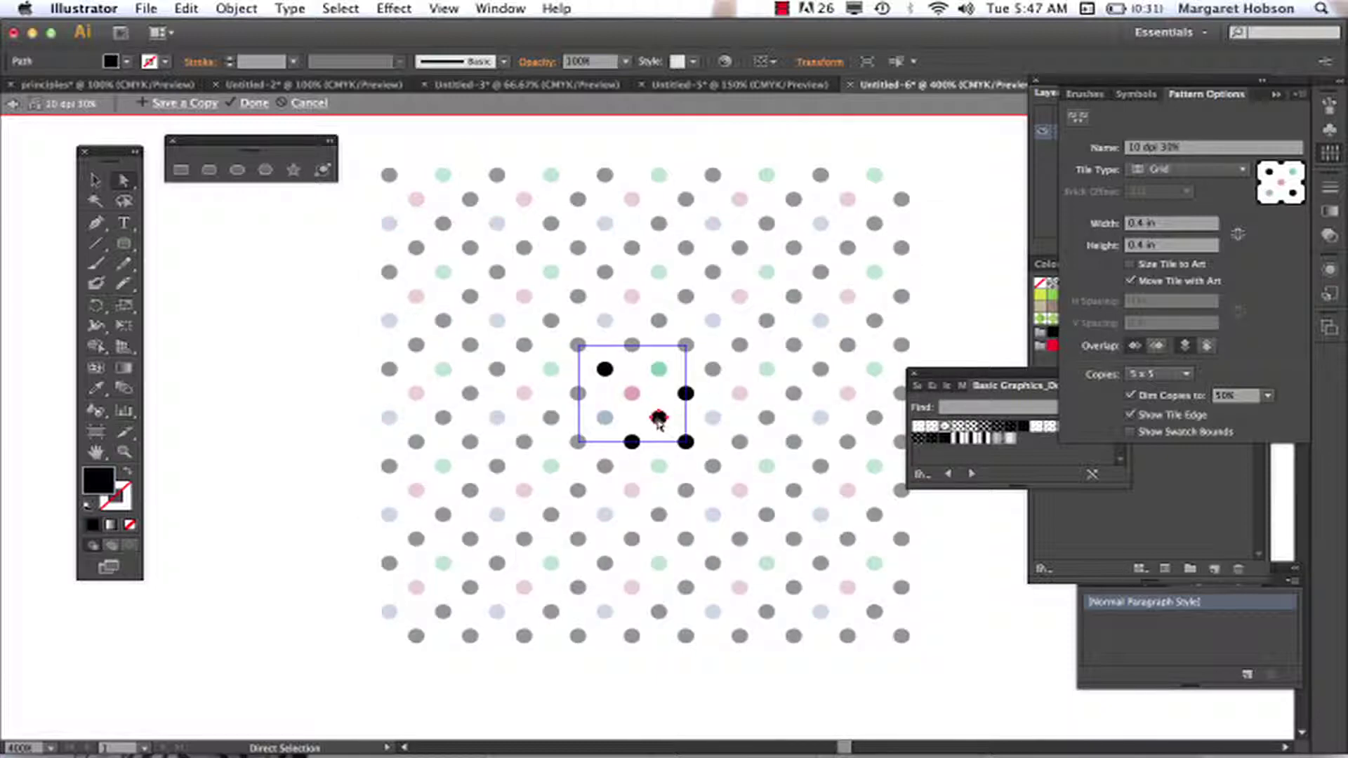
double_click(106, 483)
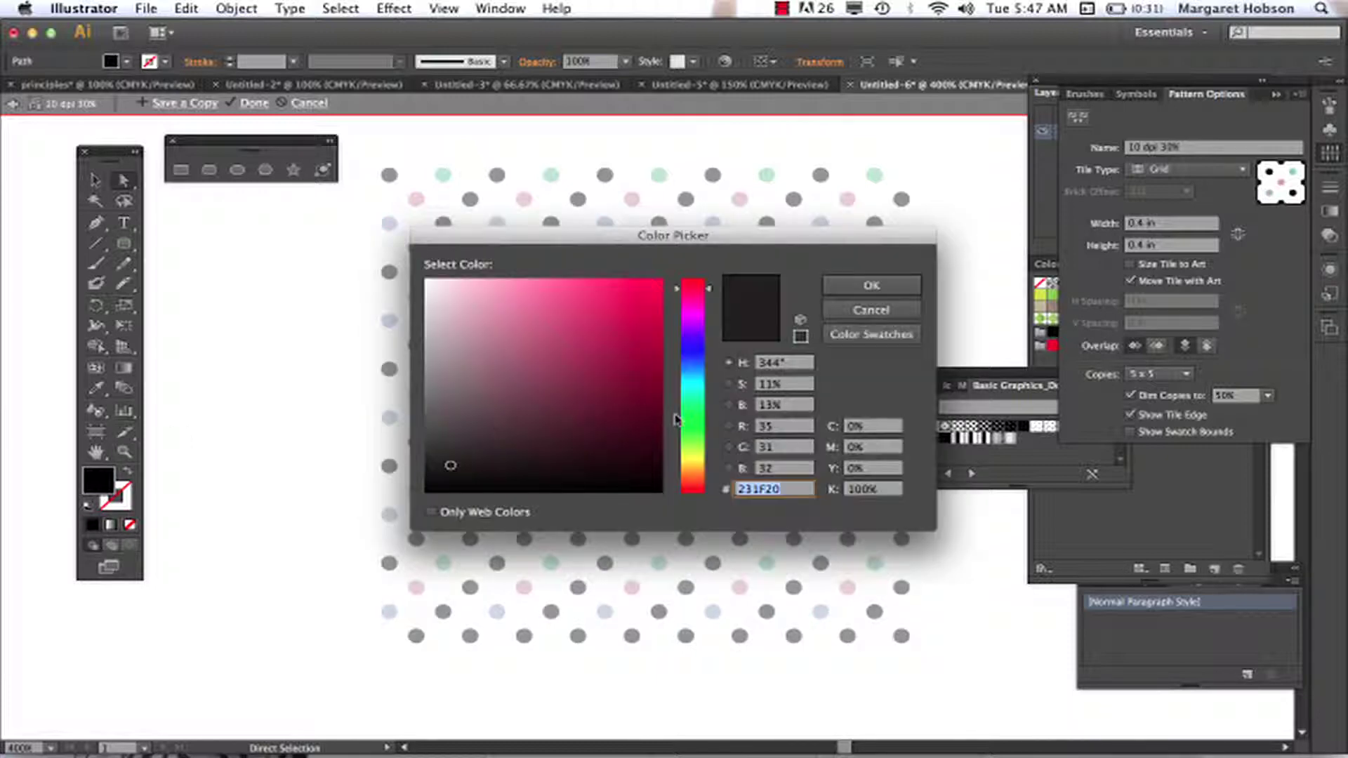
click(695, 293)
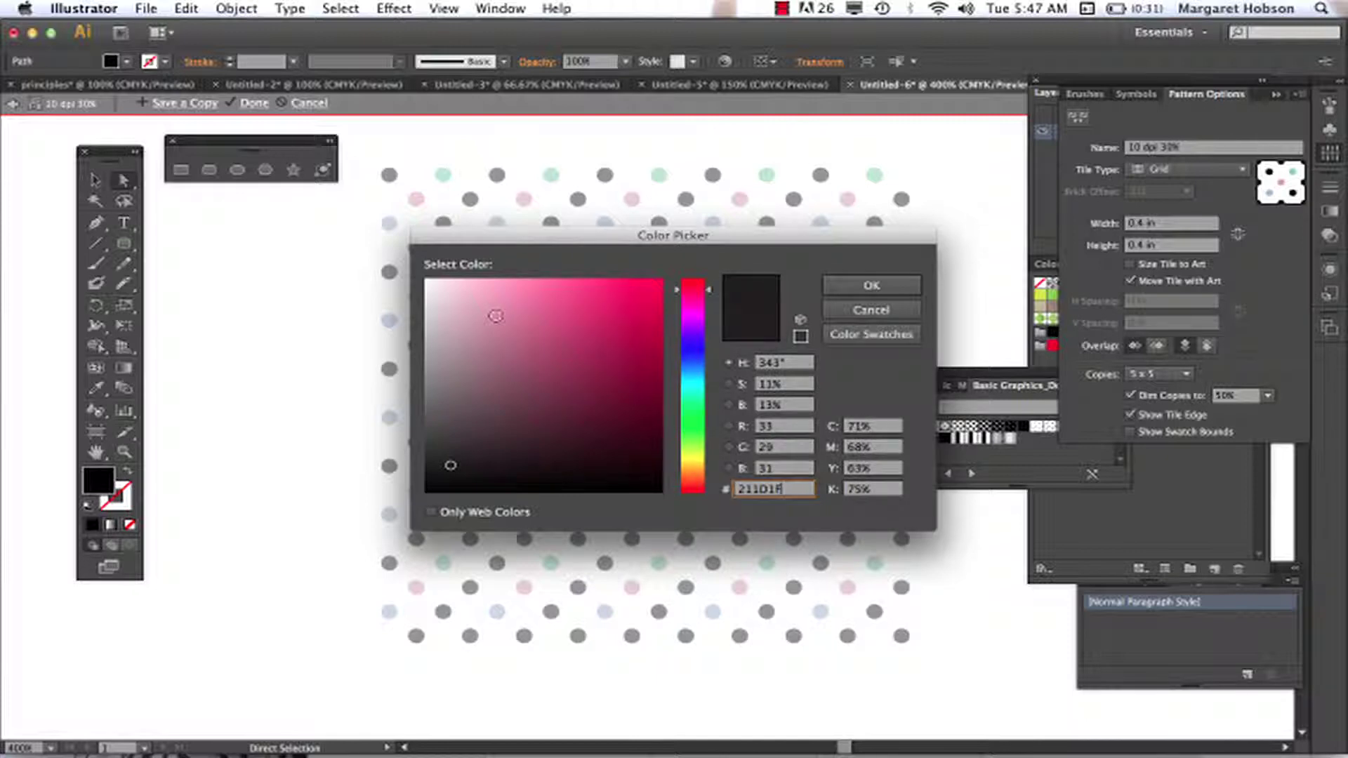
click(467, 316)
click(493, 405)
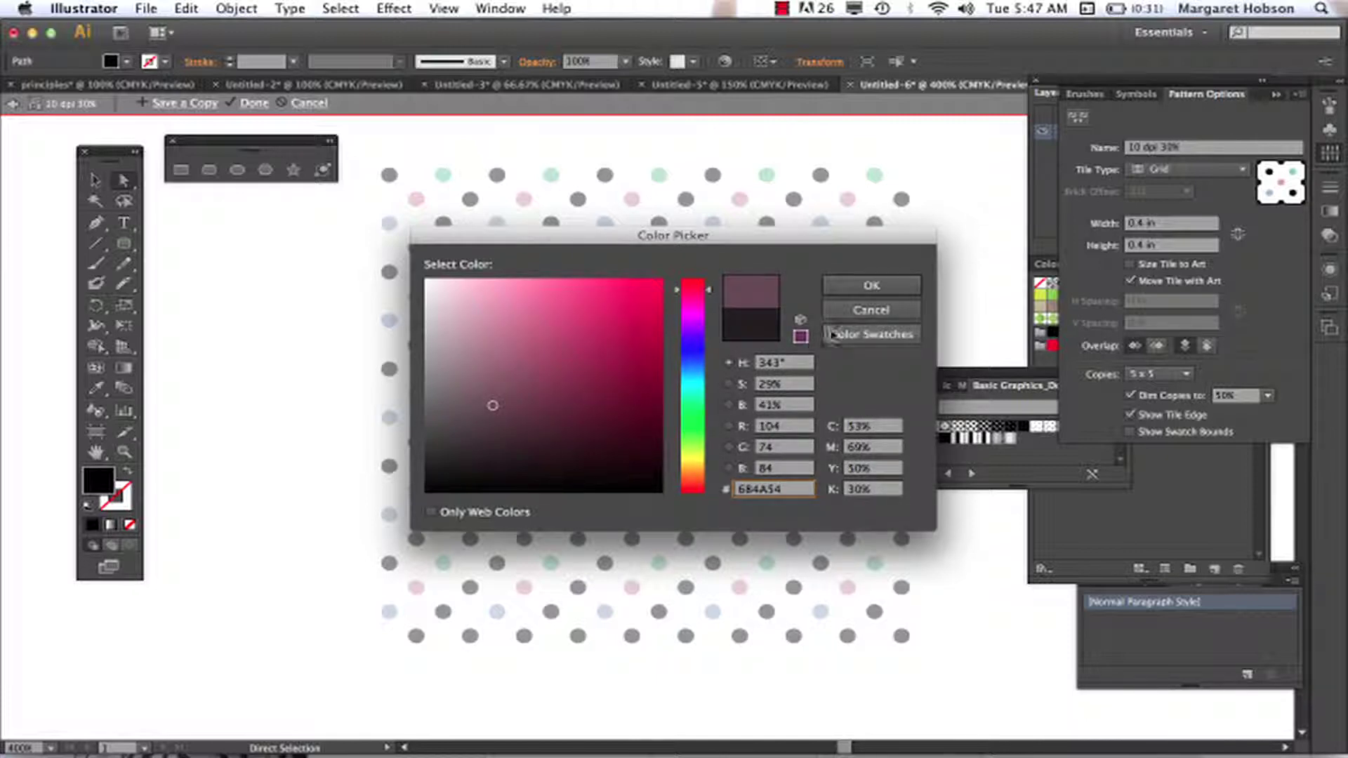
click(855, 283)
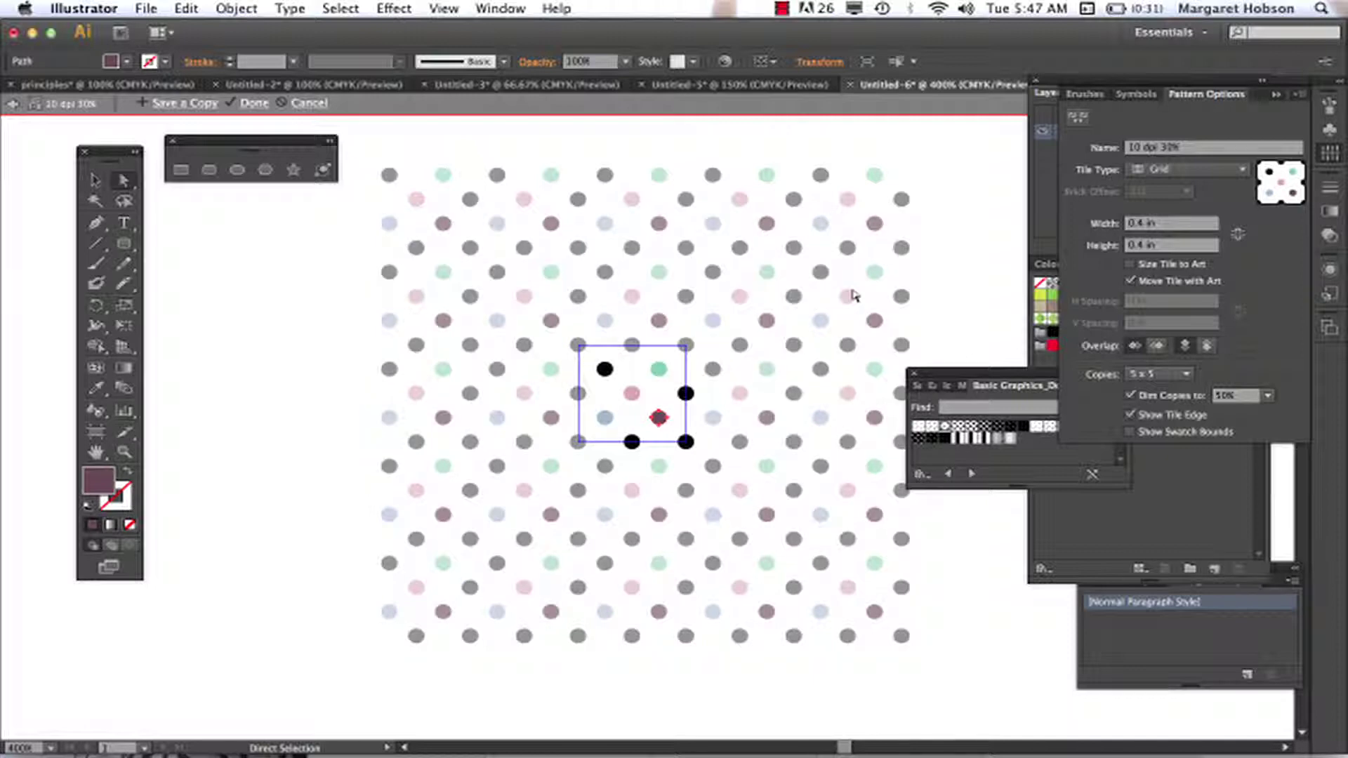
- Save a copy of the edited pattern under the name "color poka dots"
click(187, 105)
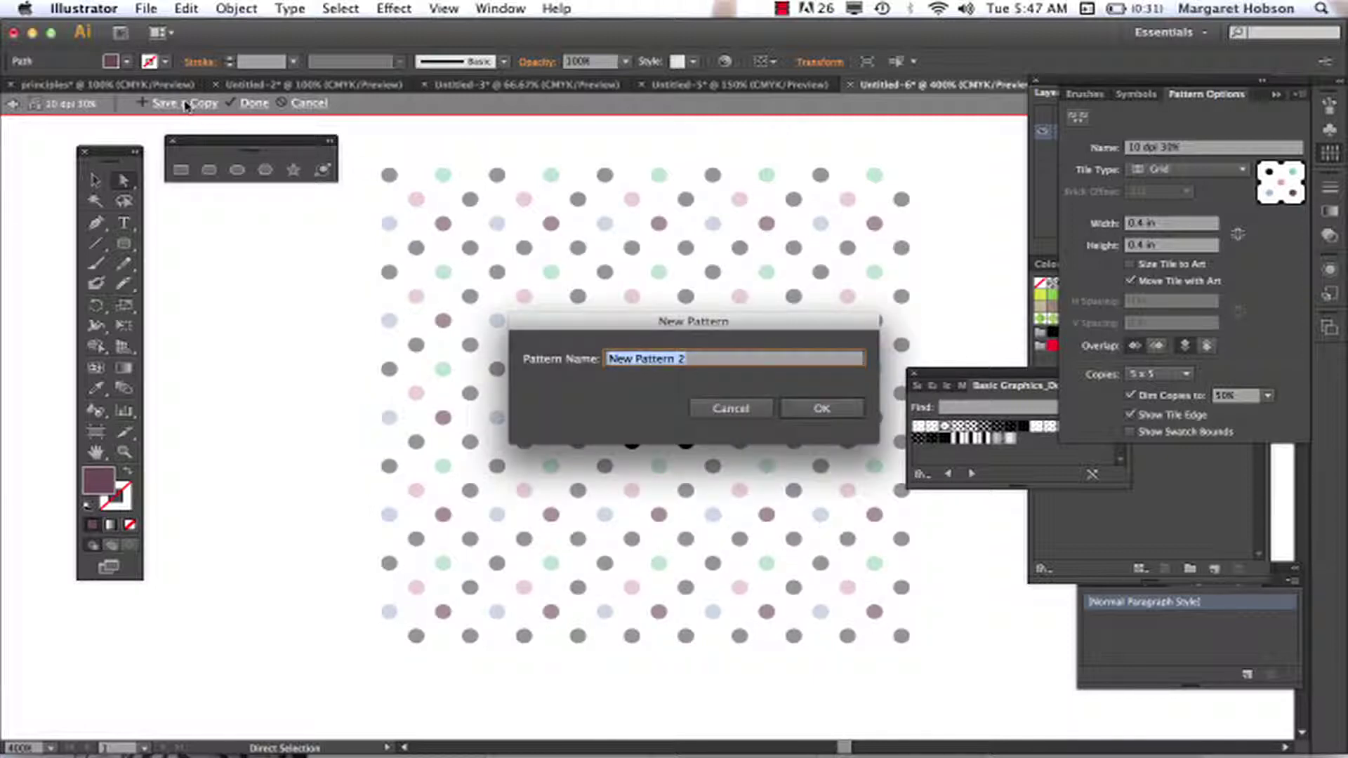
key(BackSpace)
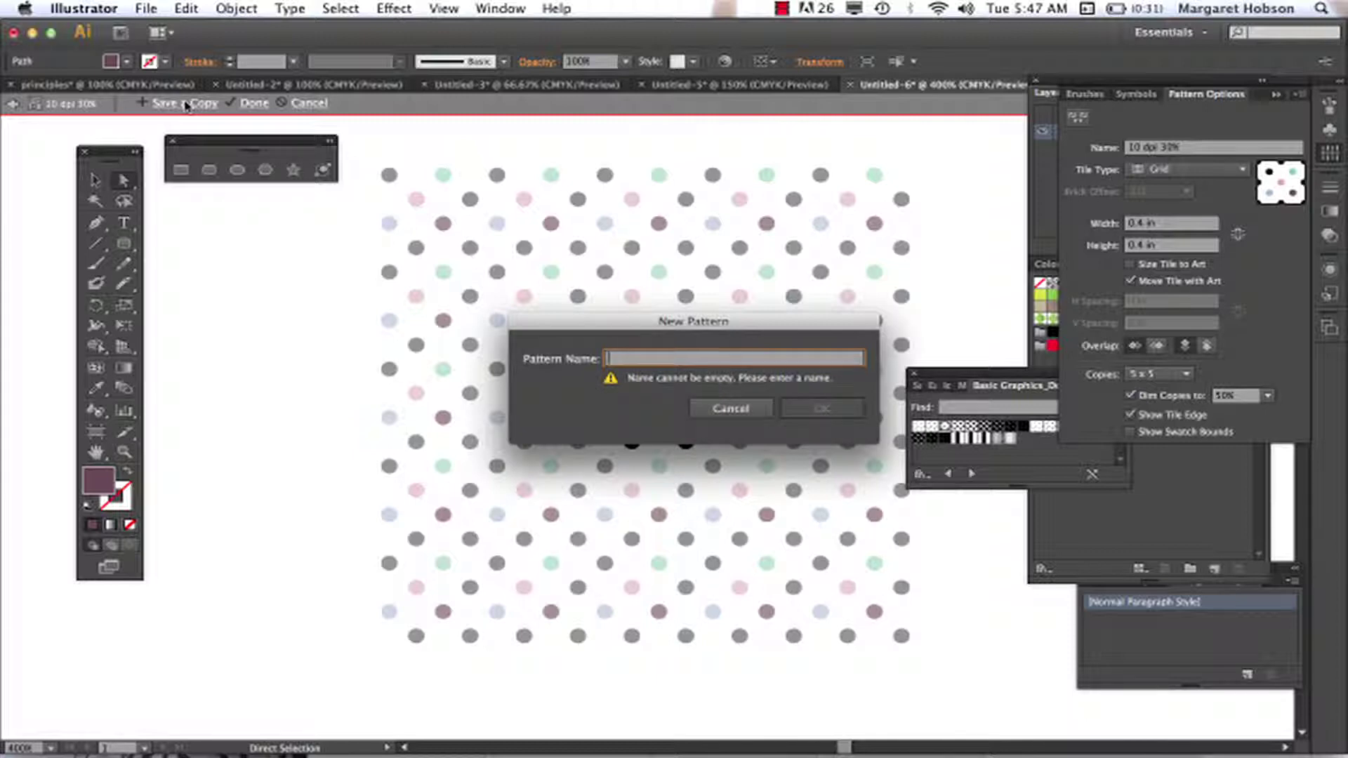
text(dot c)
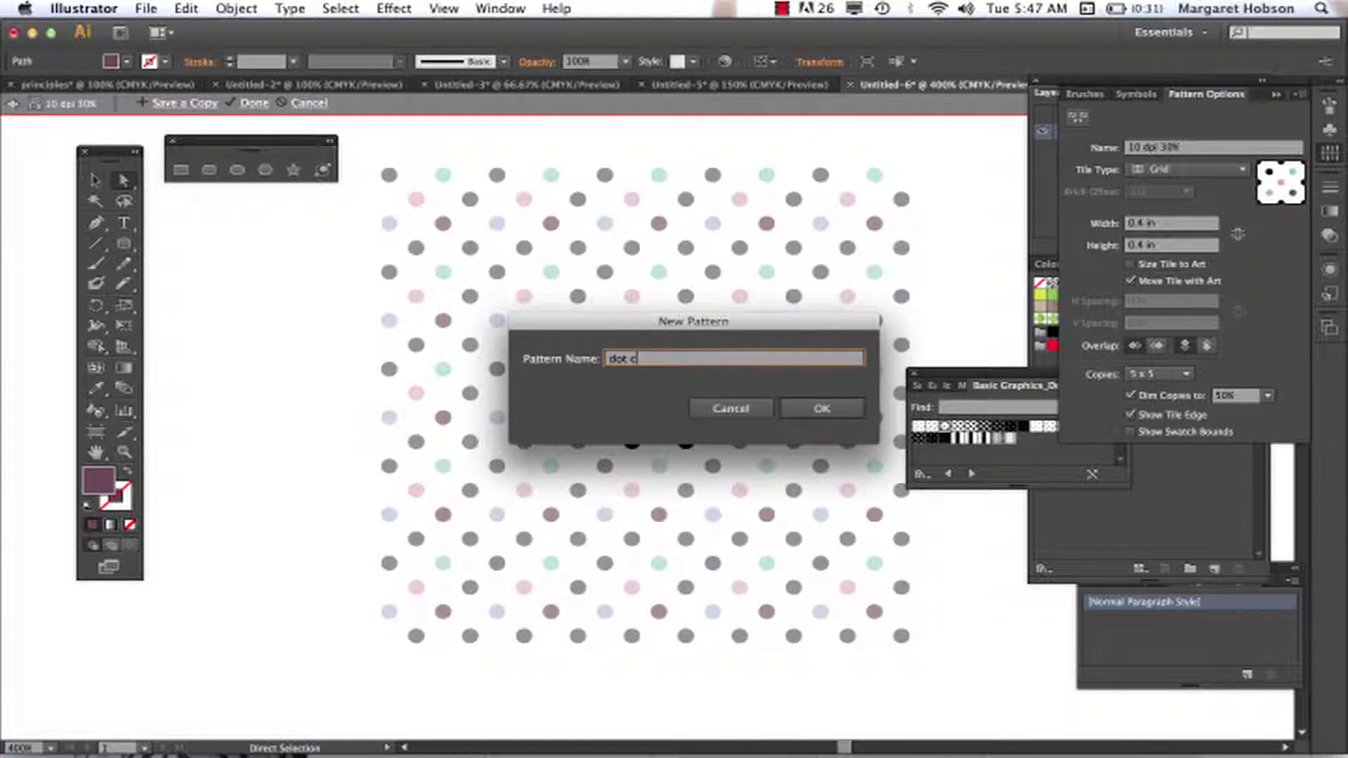
key(BackSpace)
key(BackSpace)
key(BackSpace)
text(color polka dot)
click(818, 410)
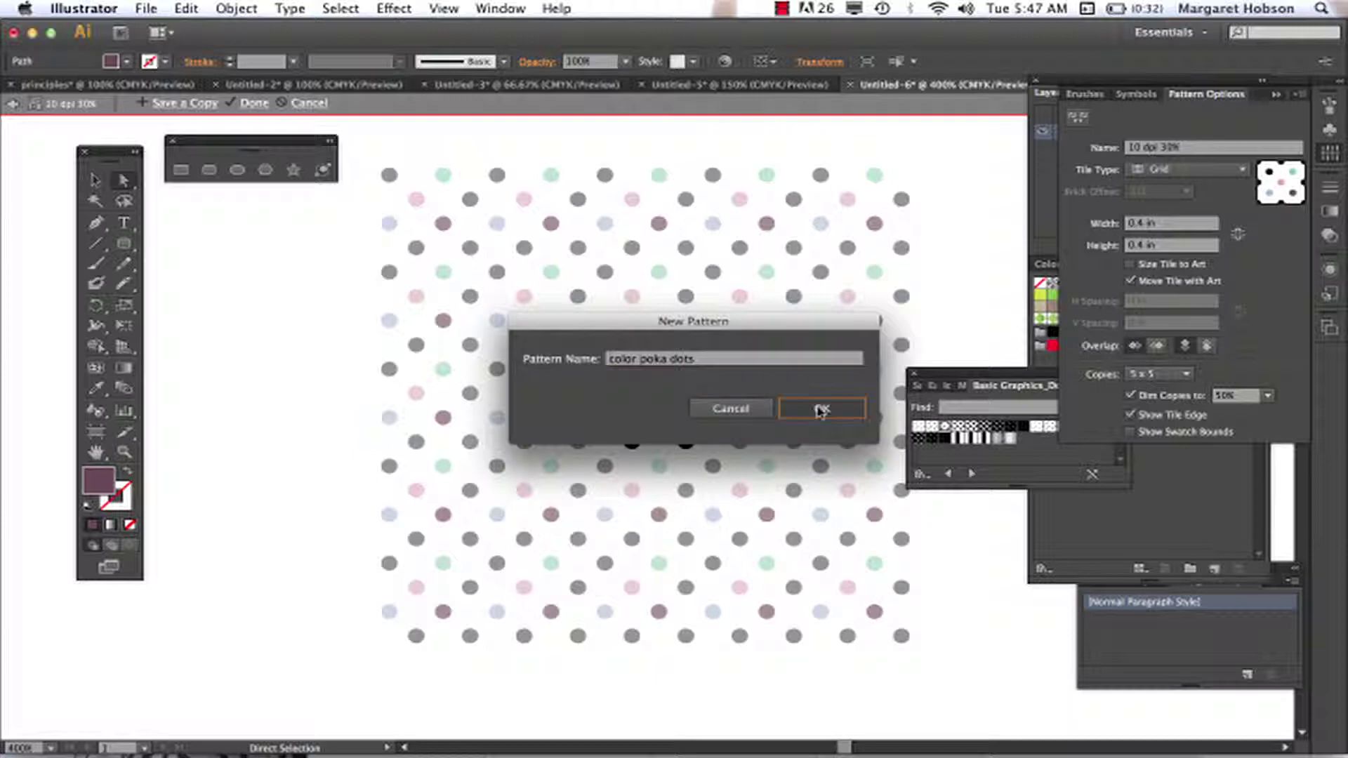
- Confirm the new pattern's name and finish pattern editing to return to the artboard with the dot-filled rounded rectangle
click(851, 428)
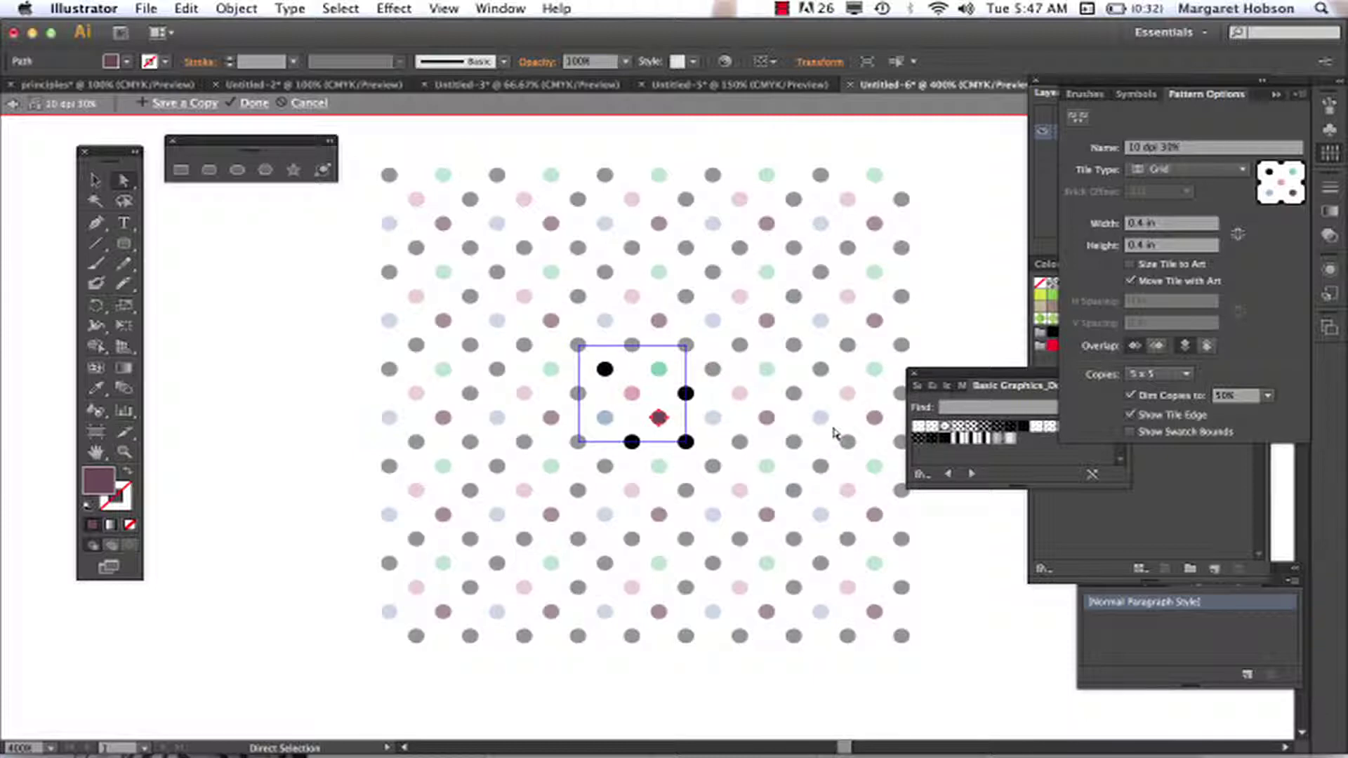
click(252, 103)
key(h)
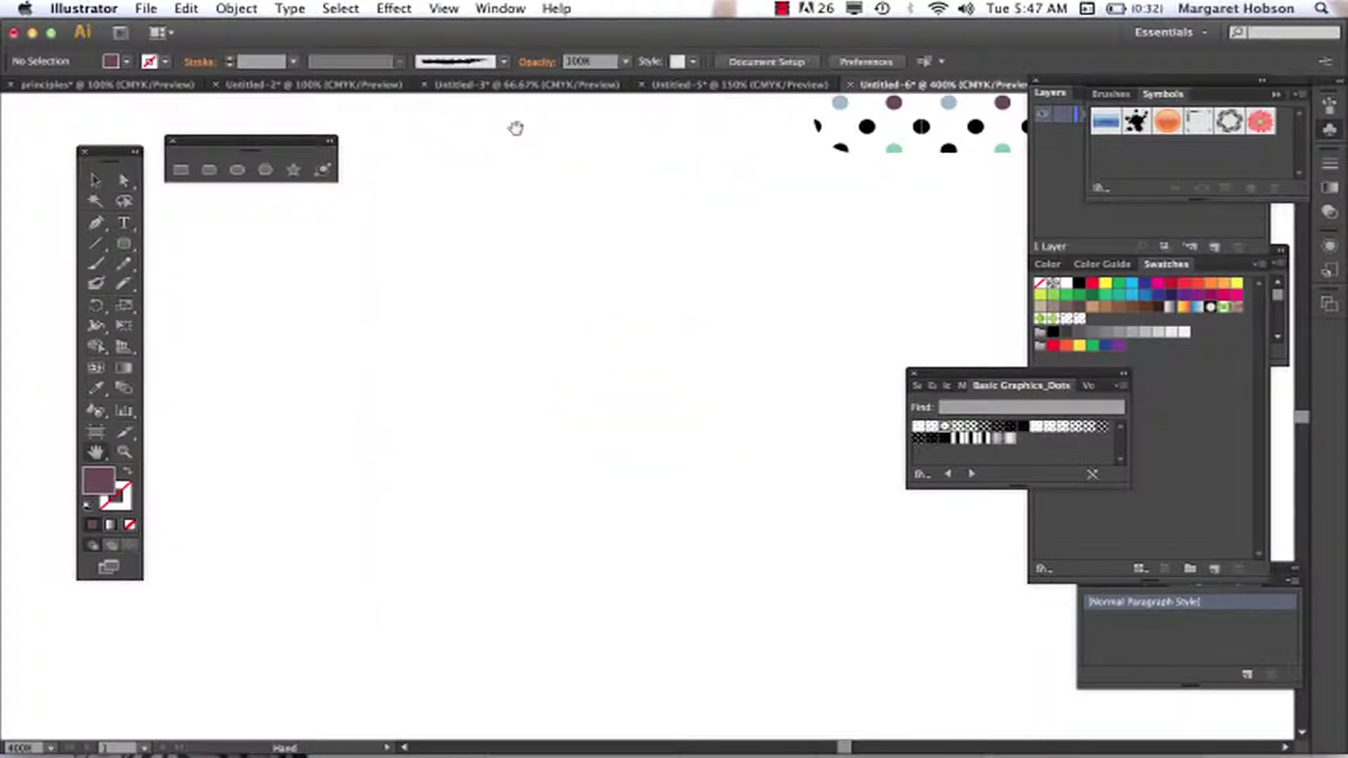
drag(743, 147, 466, 415)
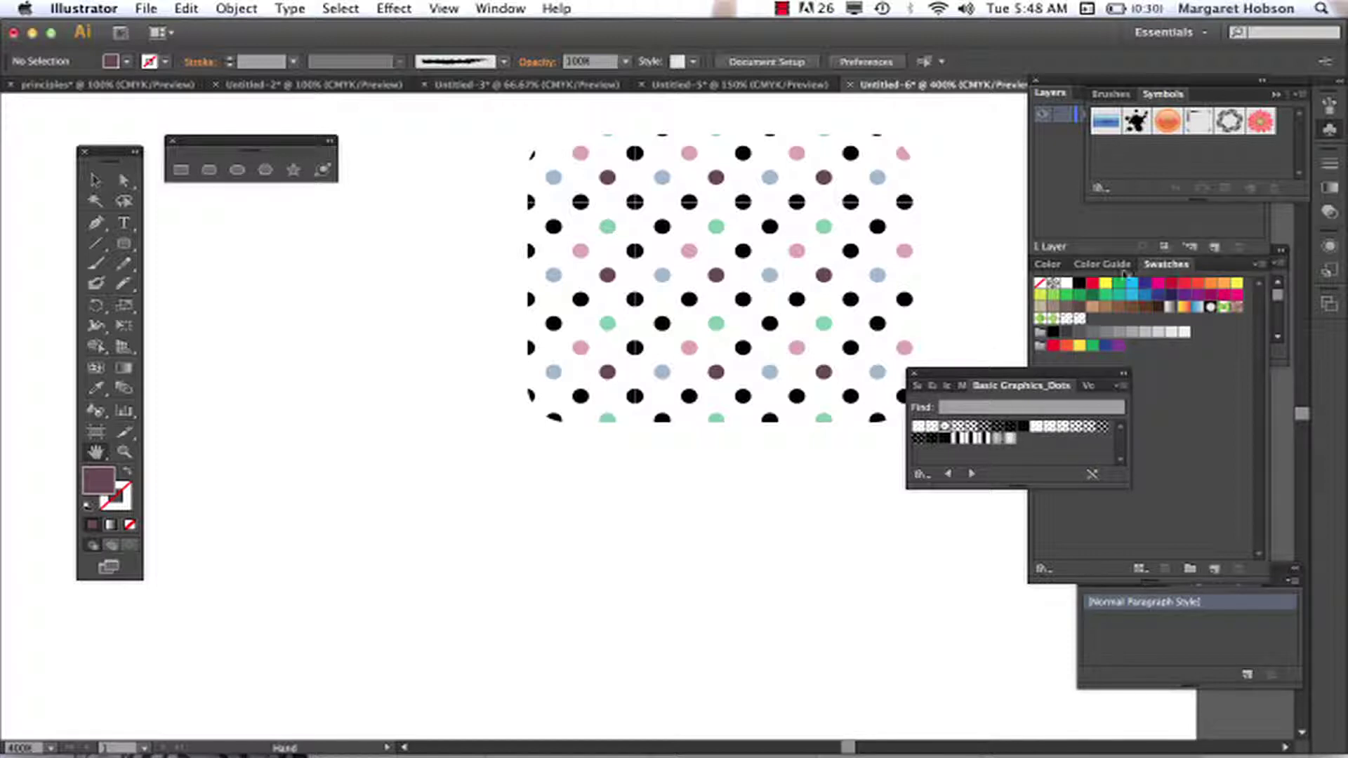
- Draw a polygon filled with the "color poka dots" swatch and place it in the empty area beside the rounded rectangle
click(1082, 322)
click(1081, 322)
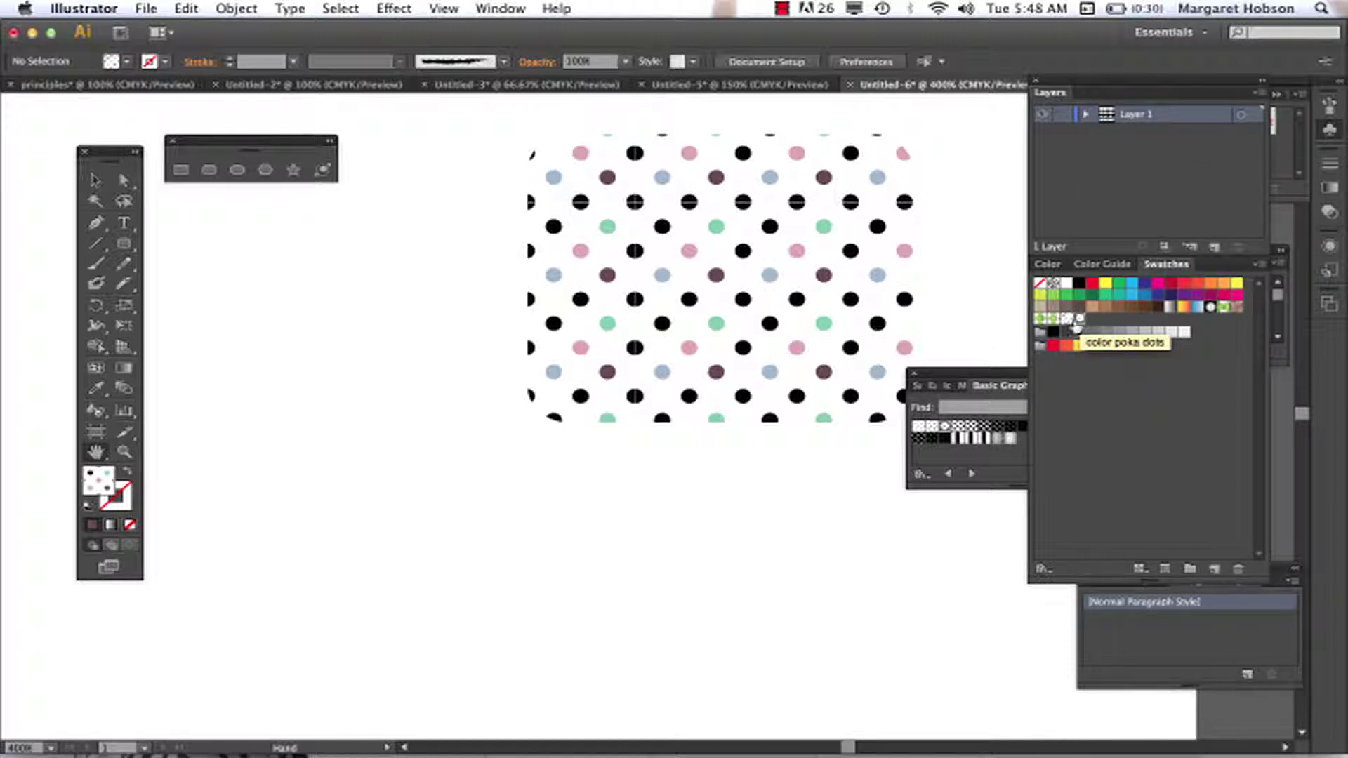
click(266, 169)
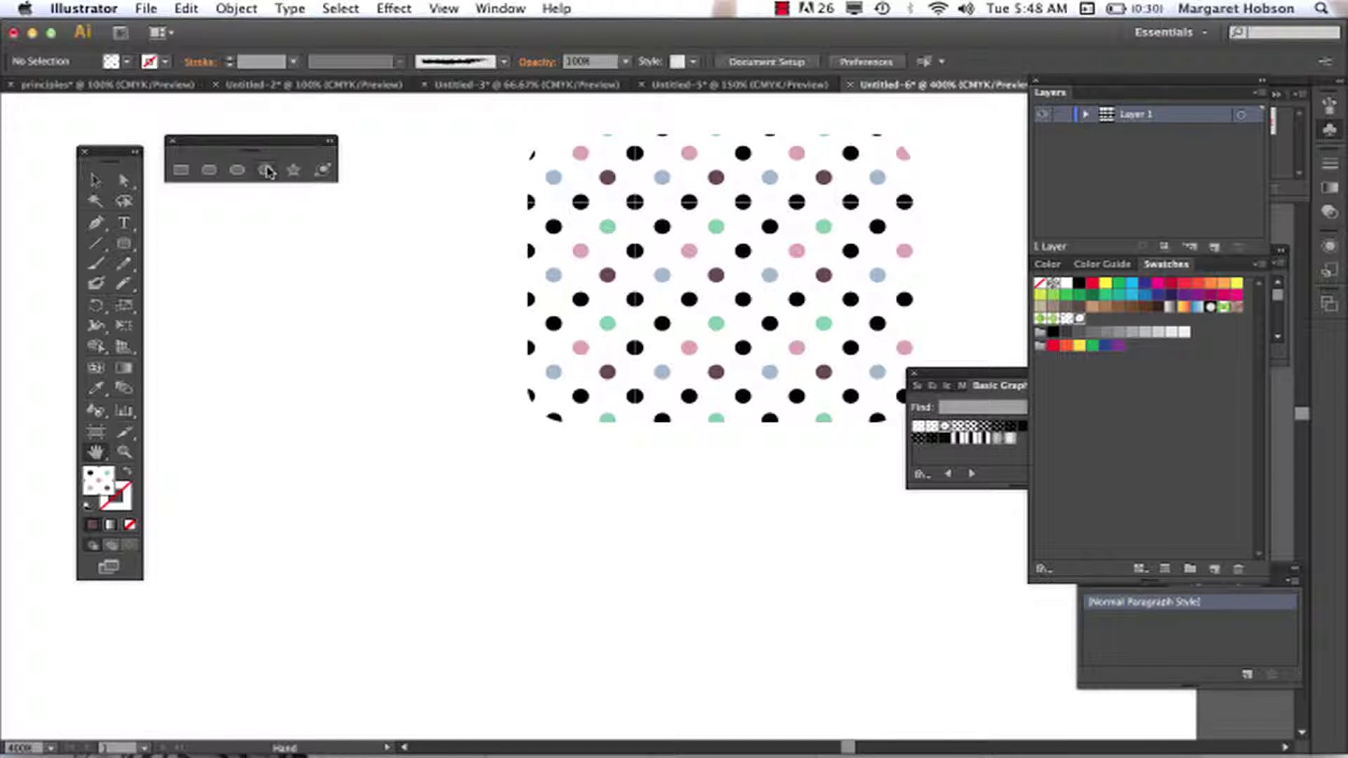
drag(217, 283, 284, 341)
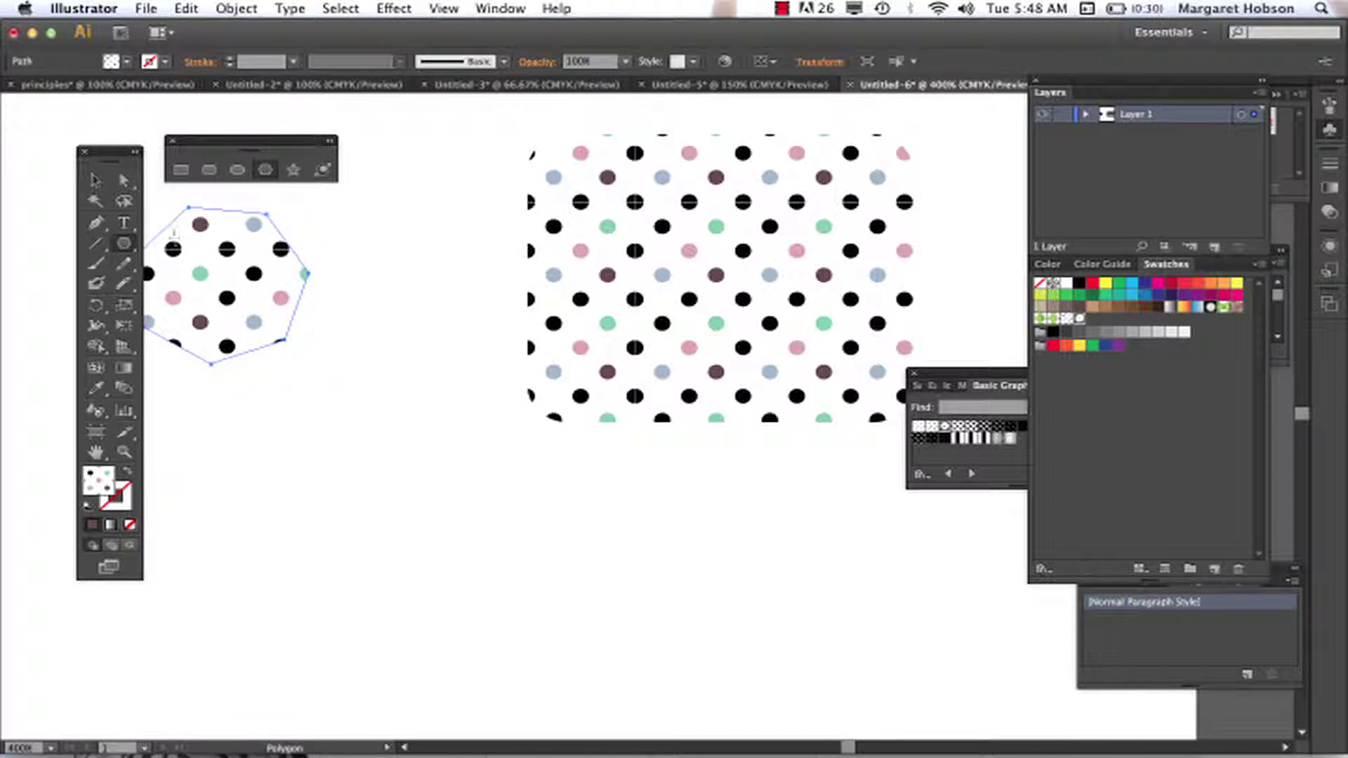
click(96, 180)
drag(245, 250, 316, 267)
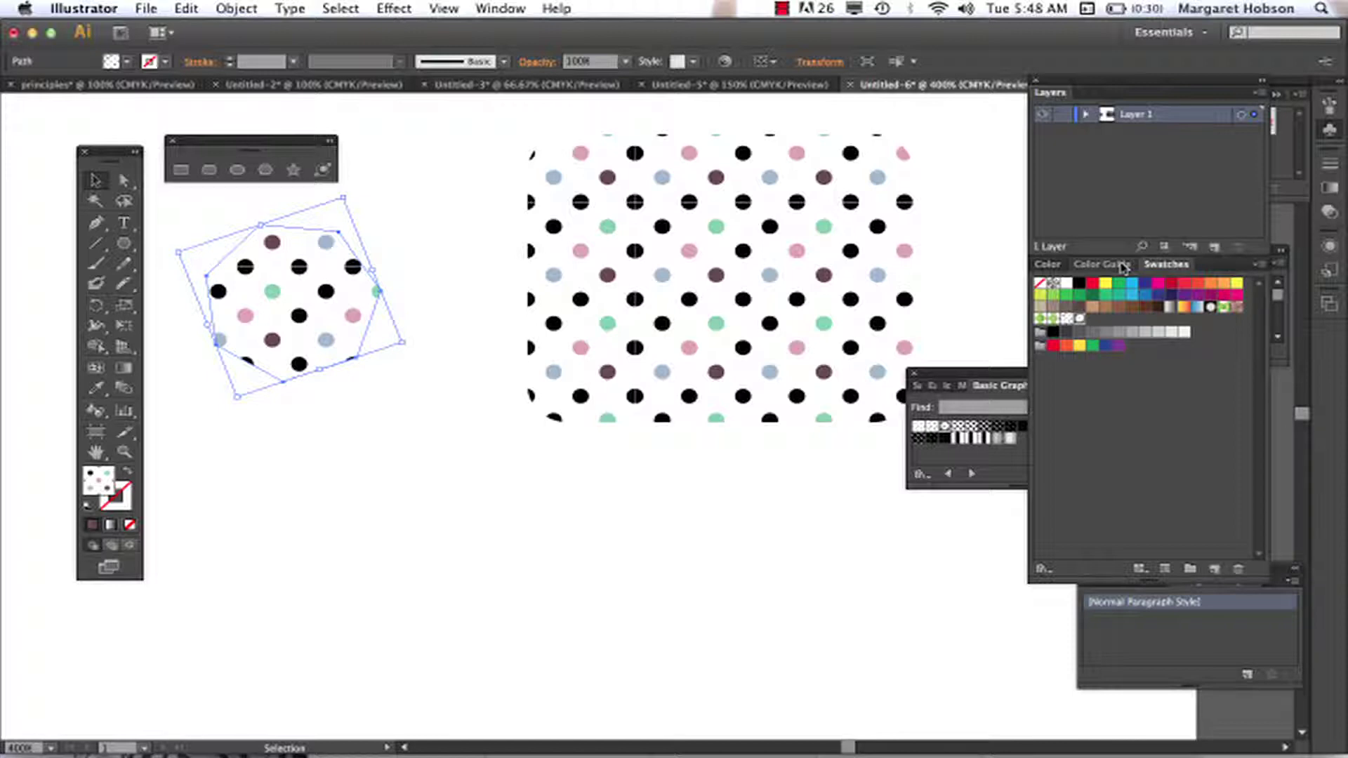
- Reopen the "color poka dots" pattern in pattern editing, inspect its tile's dot group, and exit back to the artboard
click(511, 8)
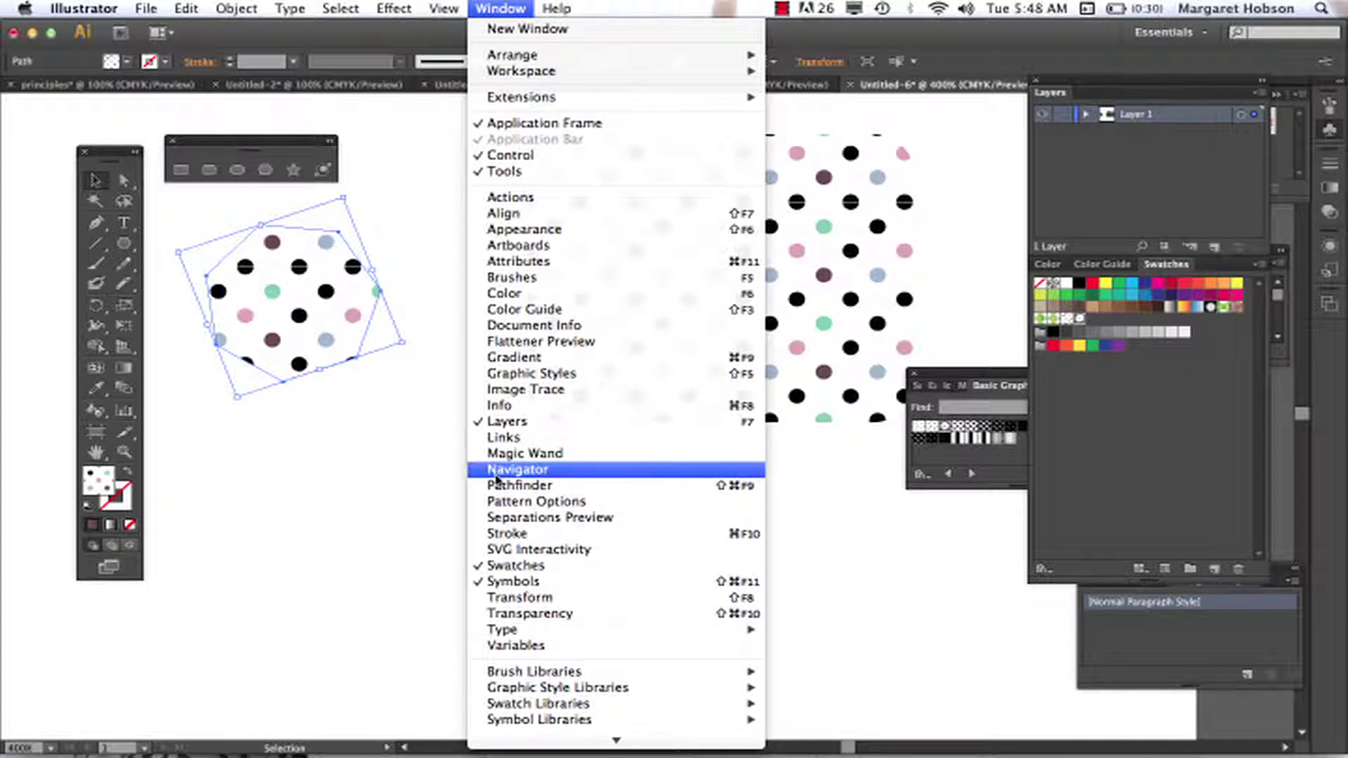
click(534, 501)
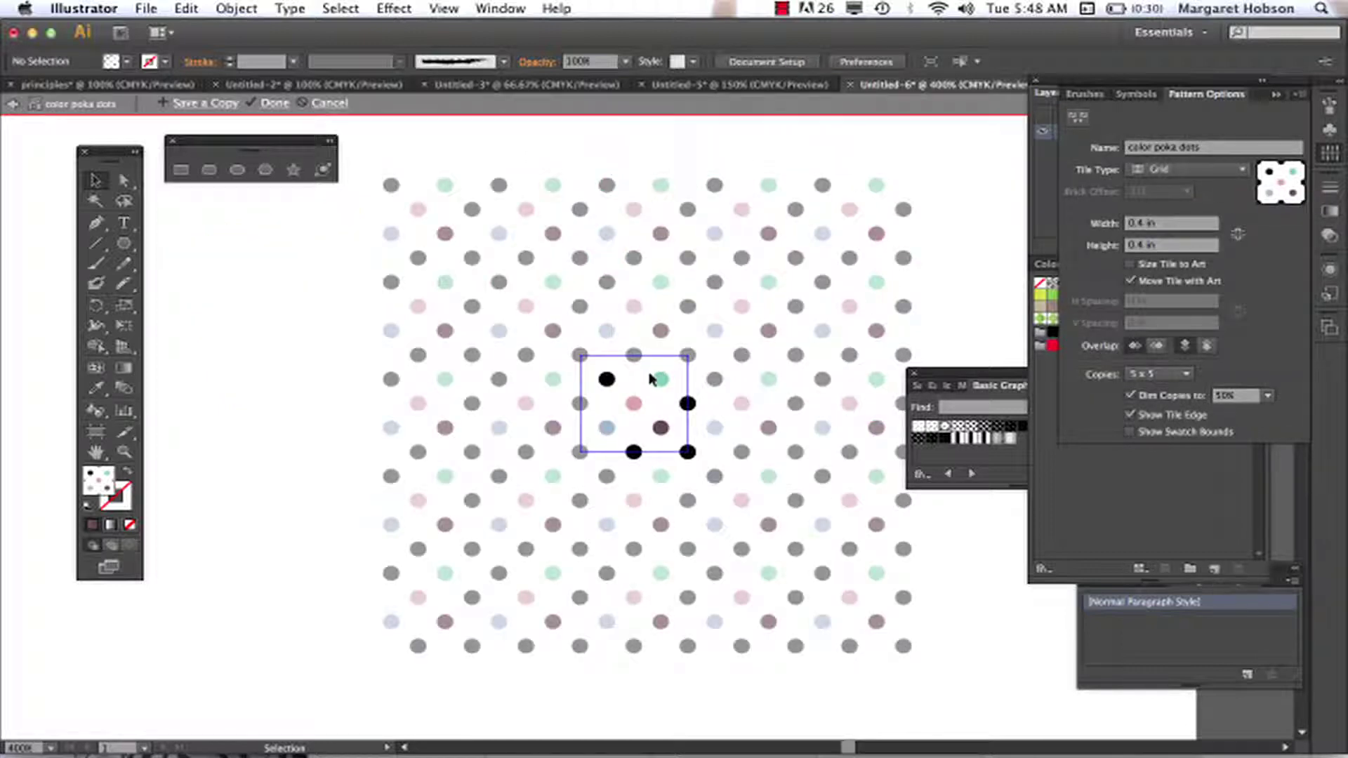
click(606, 379)
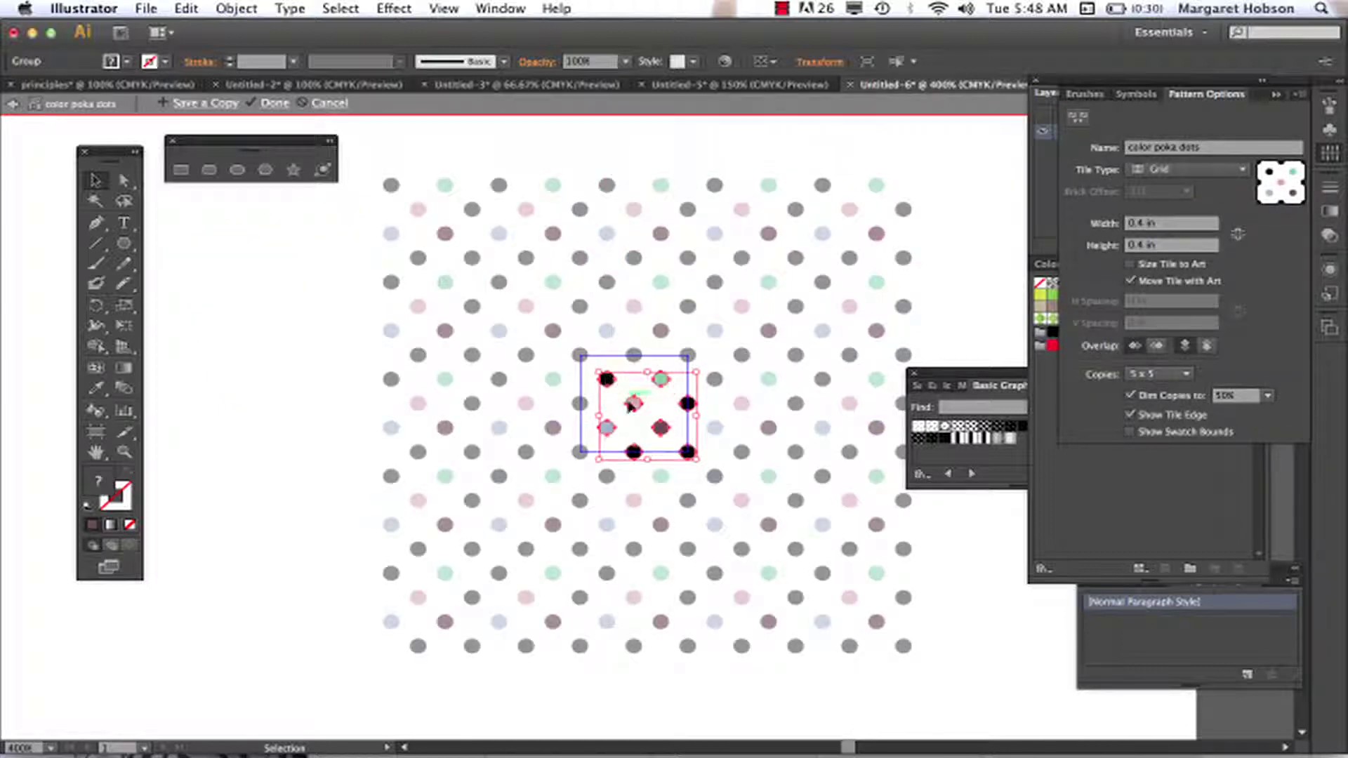
drag(608, 381, 608, 380)
click(130, 510)
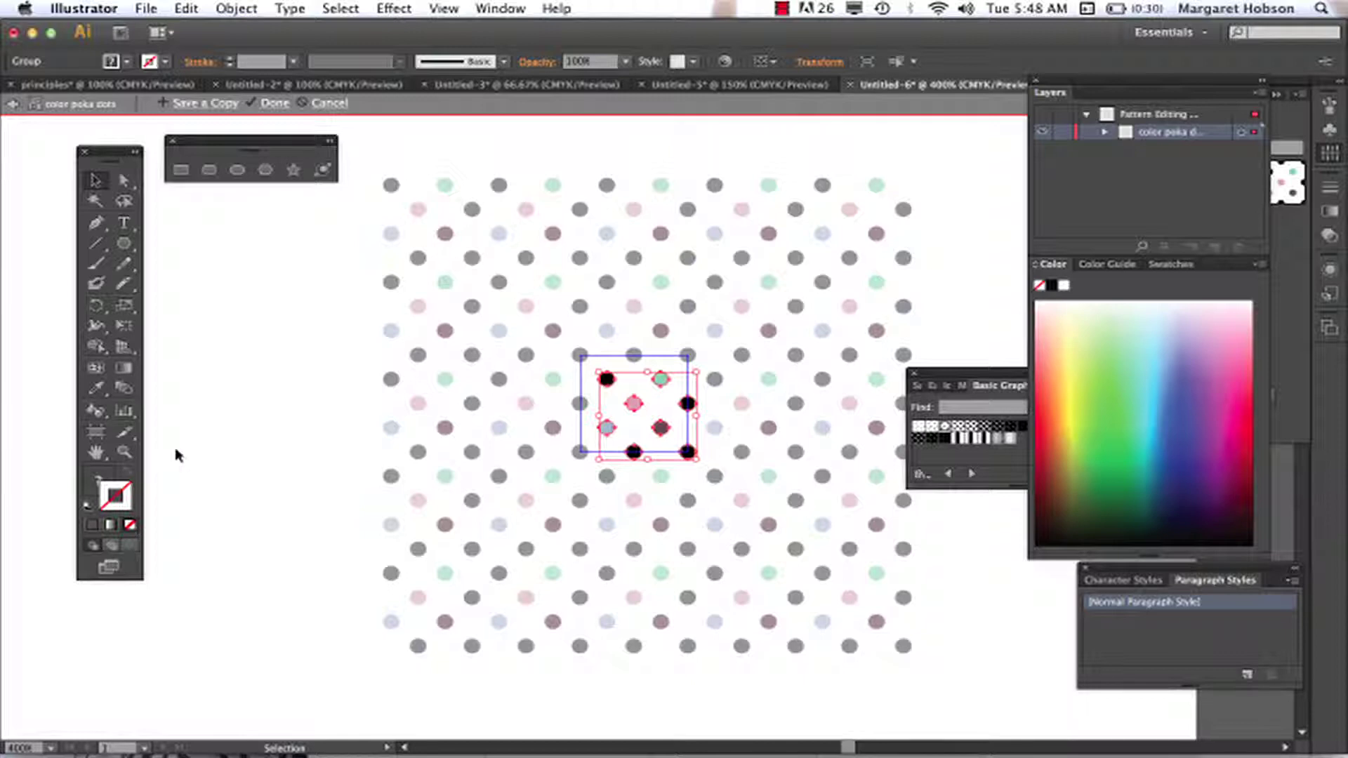
click(249, 436)
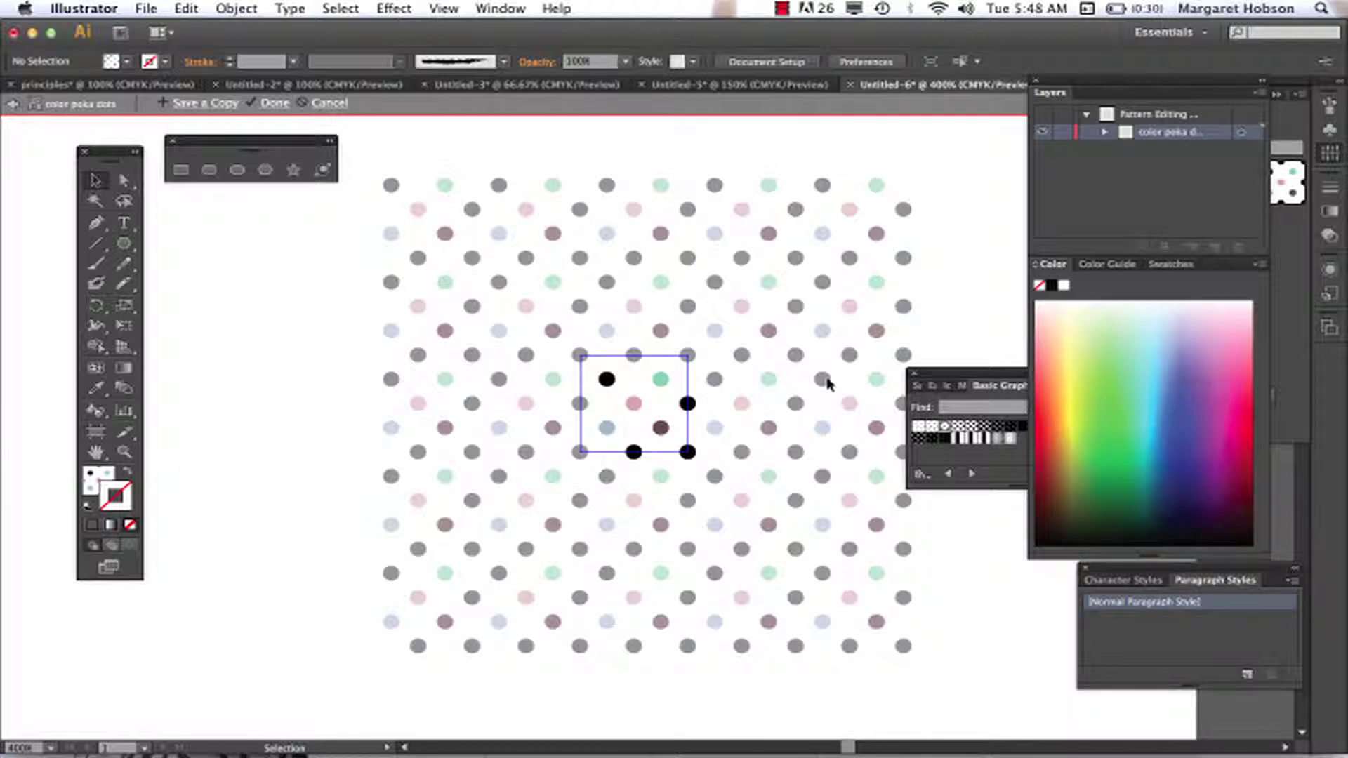
click(1076, 216)
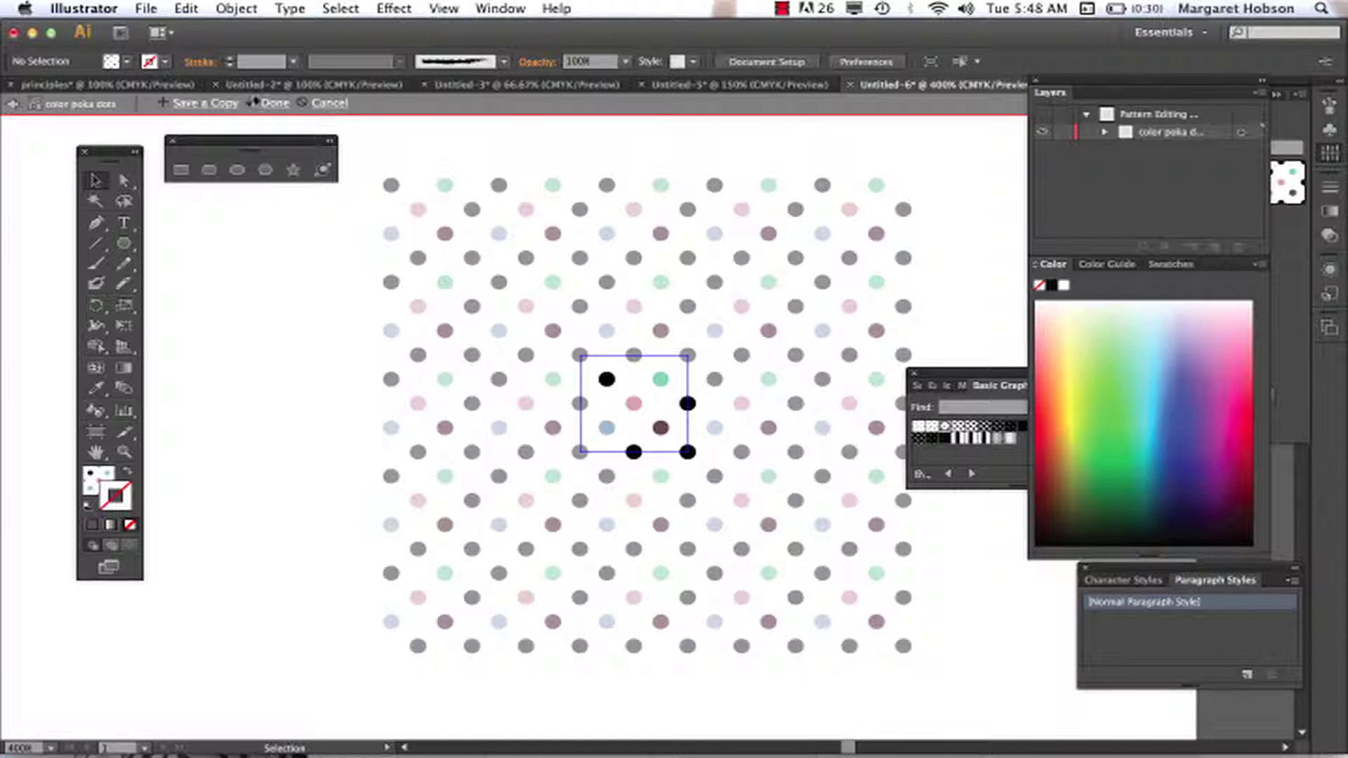
click(274, 104)
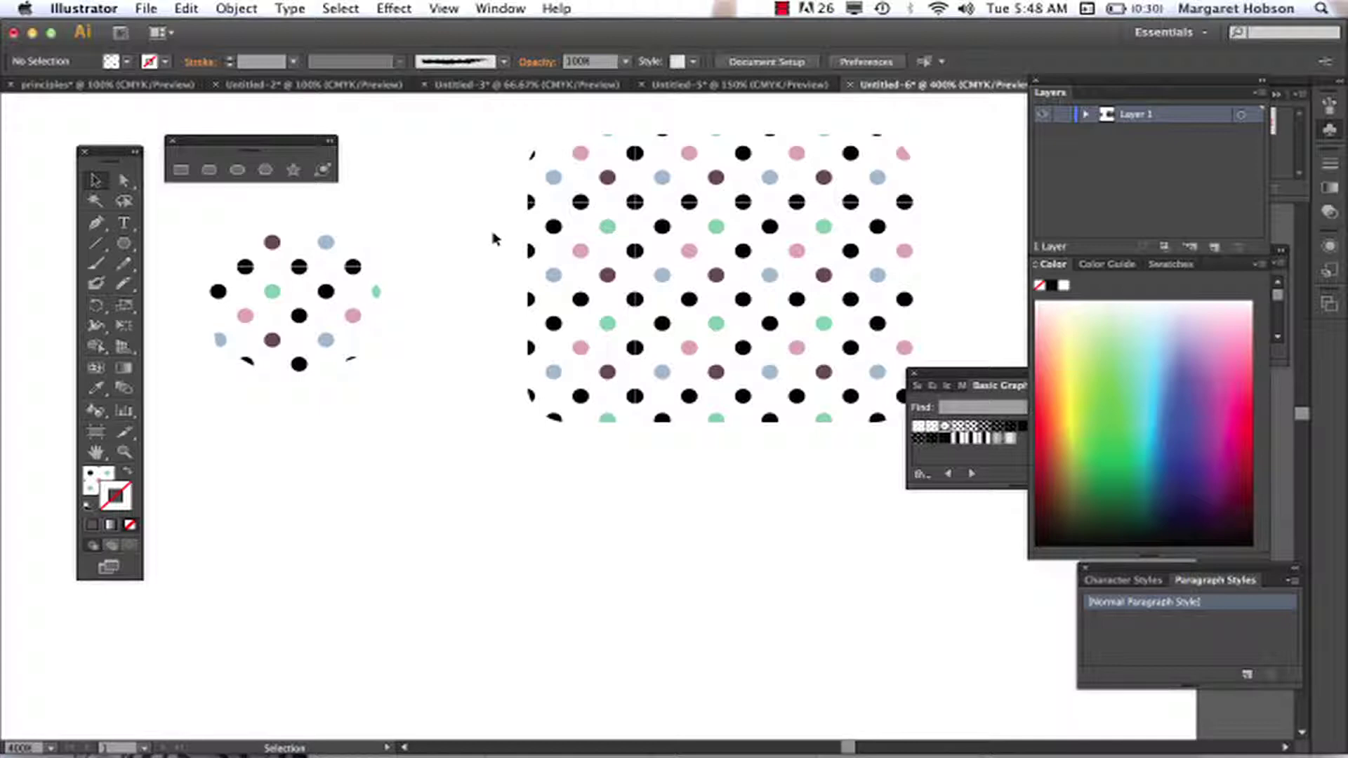
- Set the fill to light cyan blue and activate the Ellipse tool at 200% zoom for drawing circles
key(super+minus)
key(super+minus)
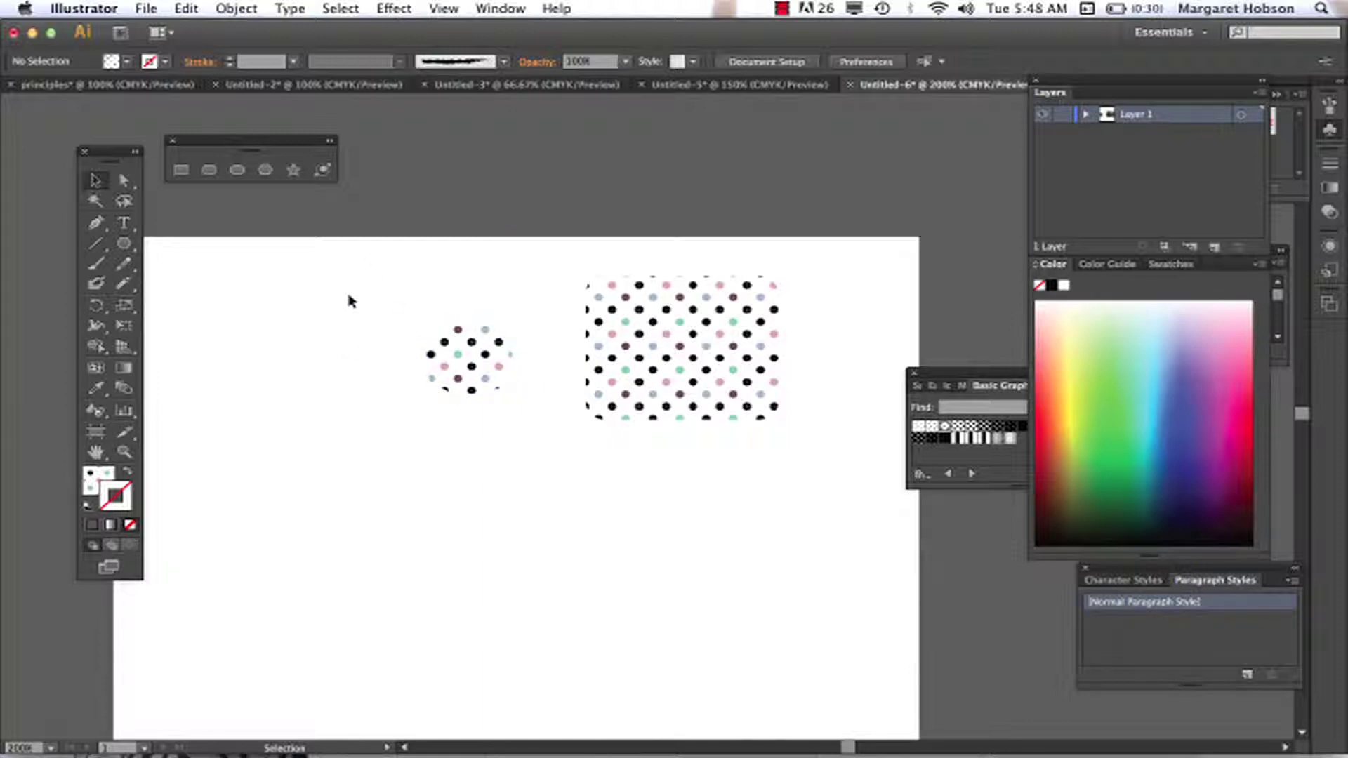
key(h)
drag(295, 286, 412, 259)
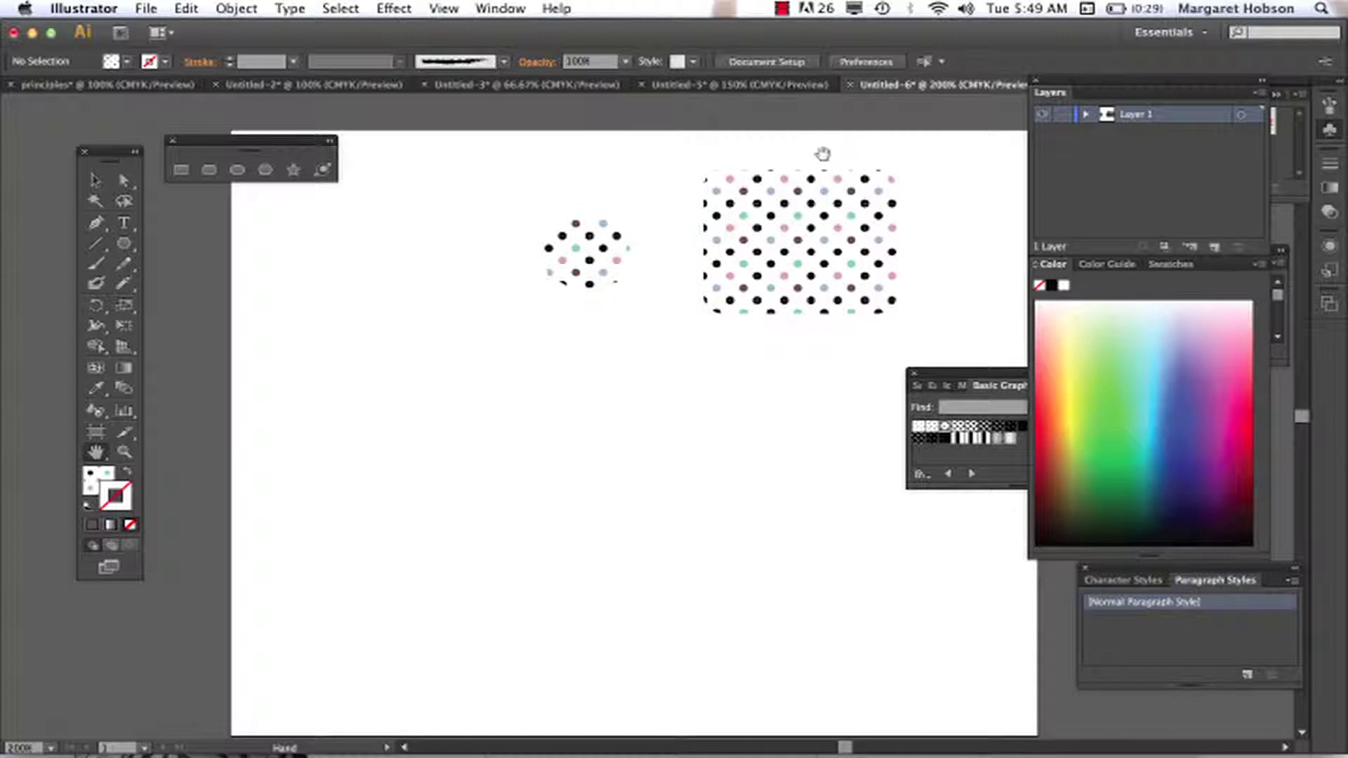
click(91, 483)
click(96, 181)
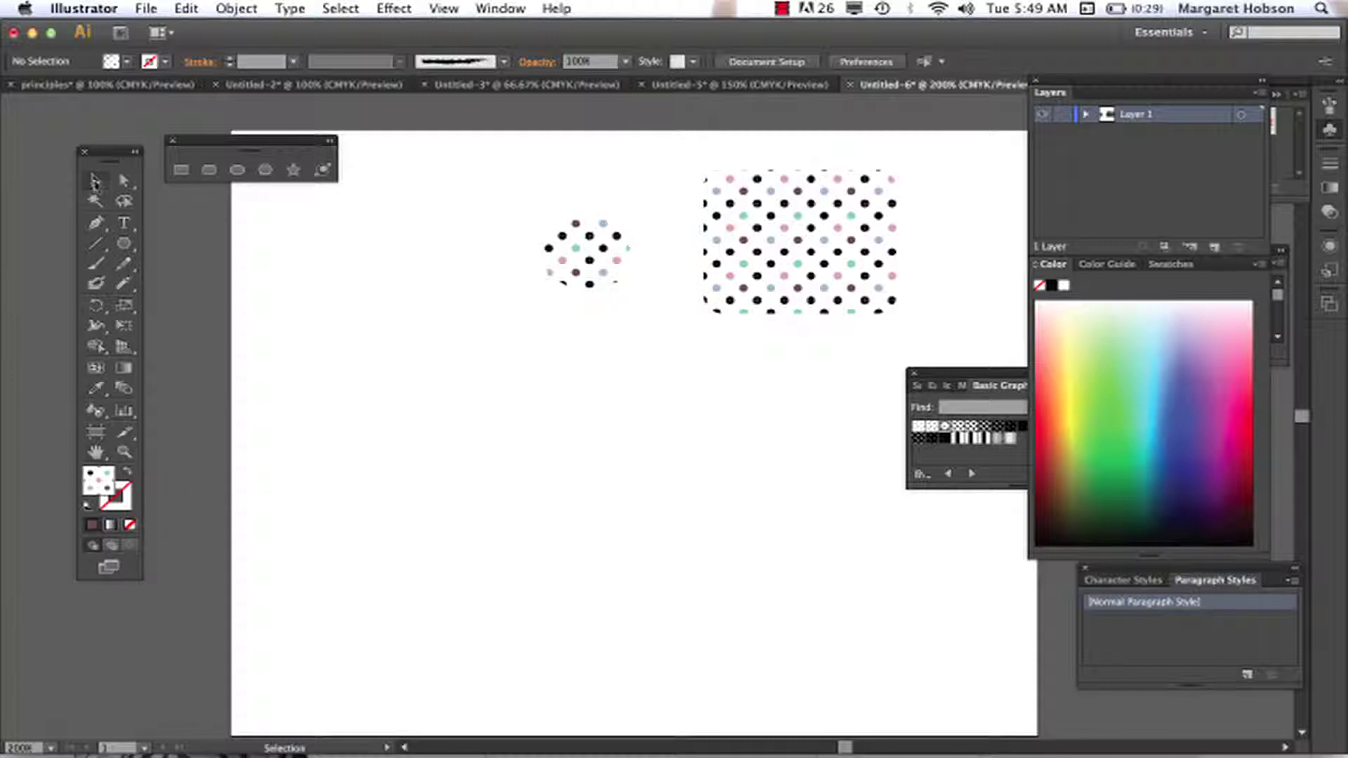
click(1154, 405)
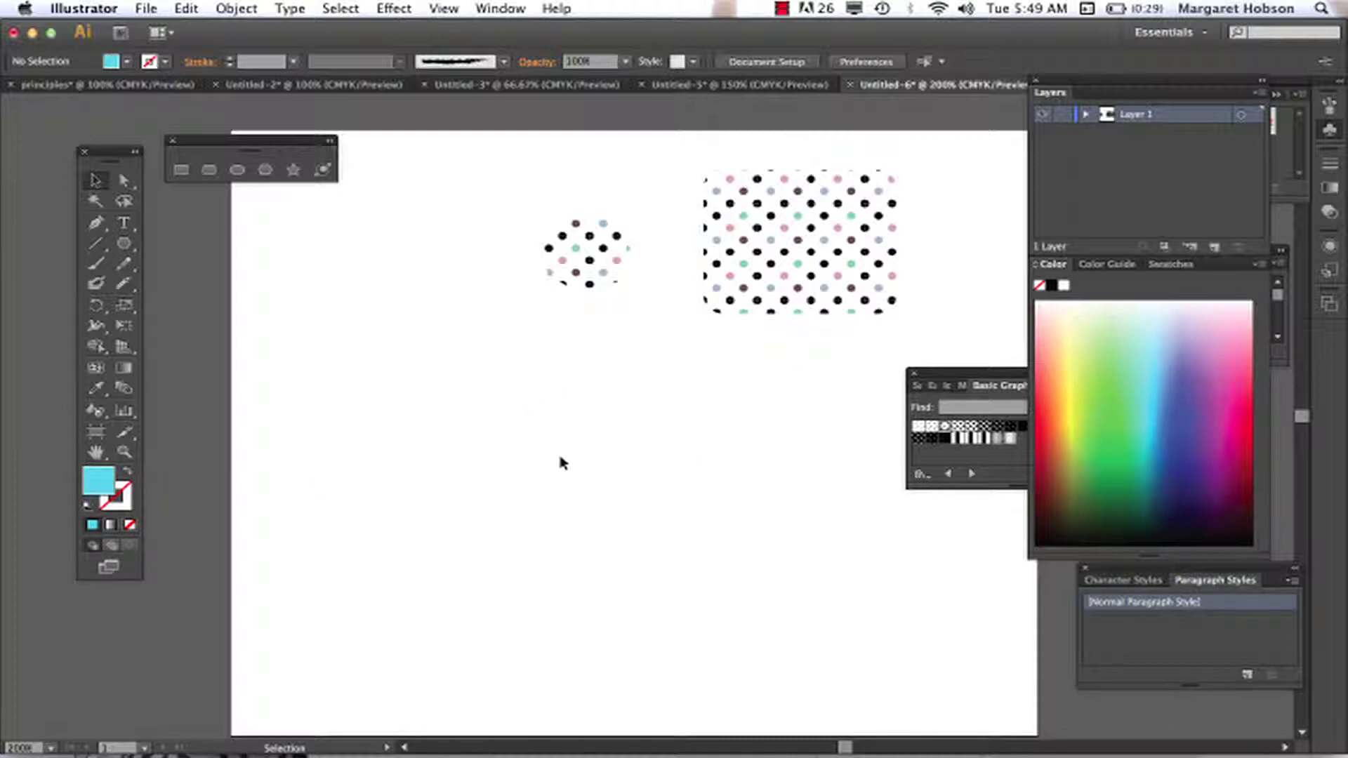
click(237, 170)
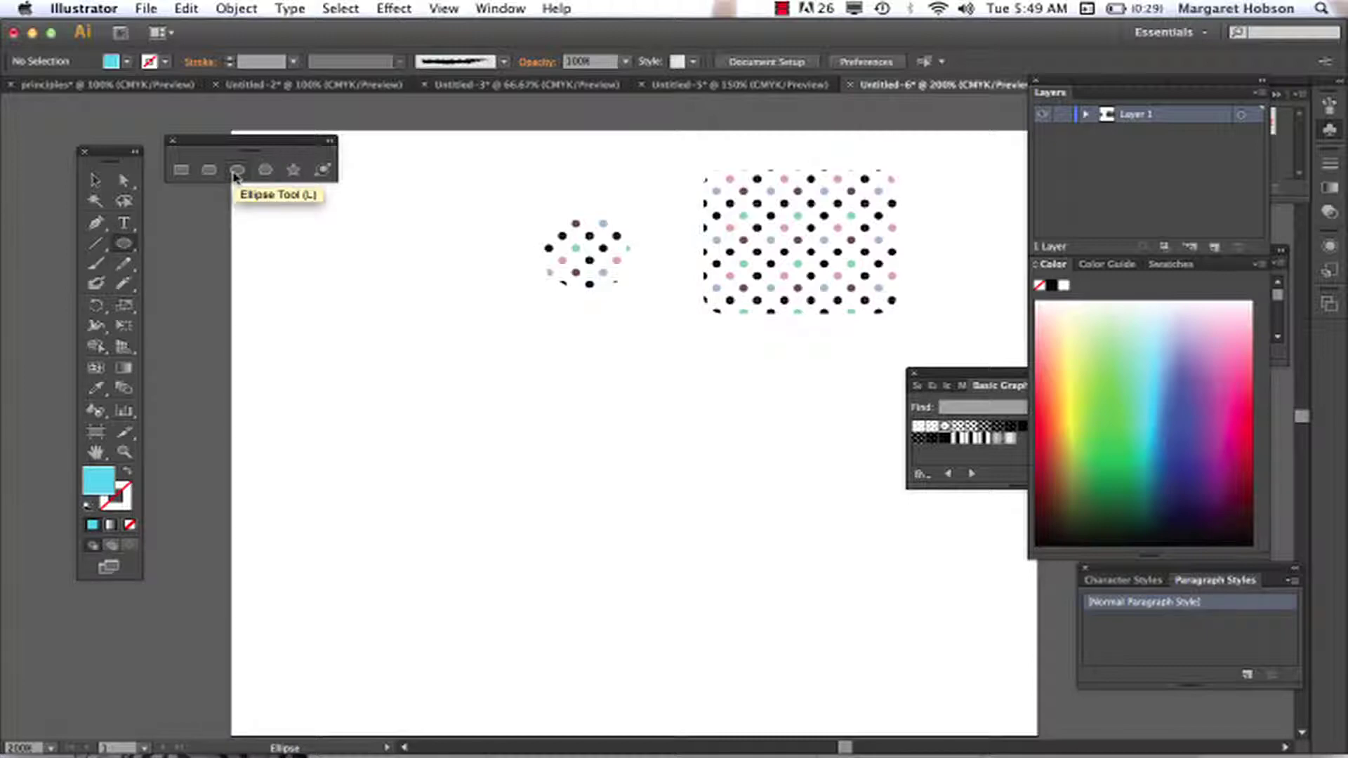
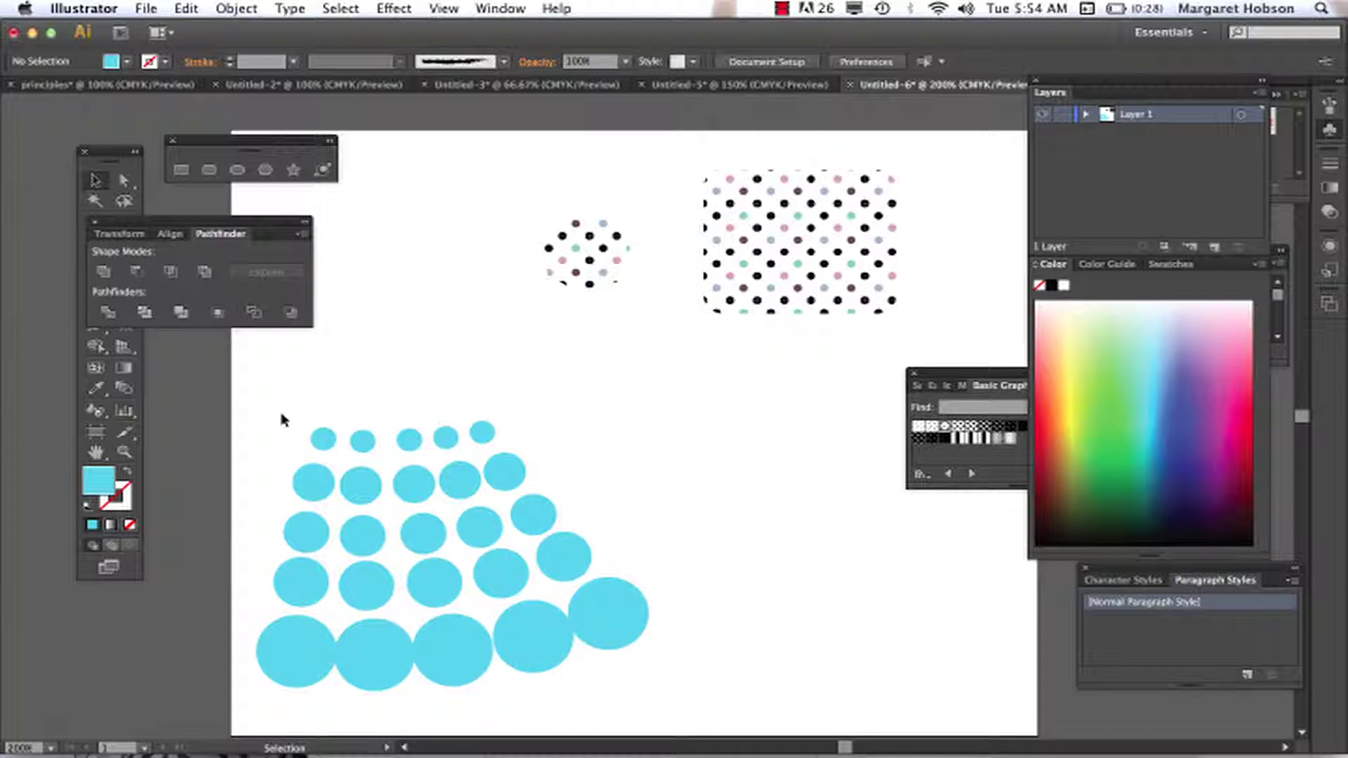
- Examine how the blue circles are grouped by selecting each of the five columns and the whole set
click(319, 439)
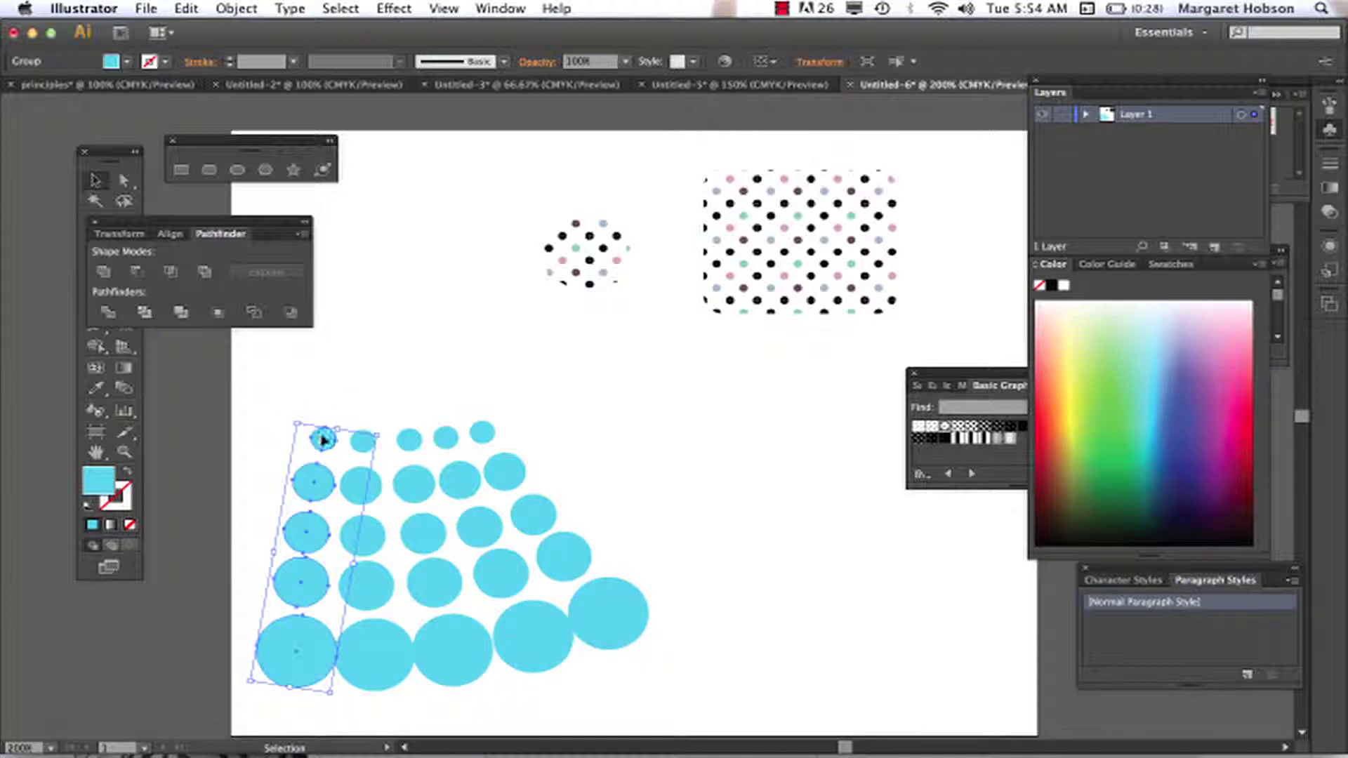
click(362, 440)
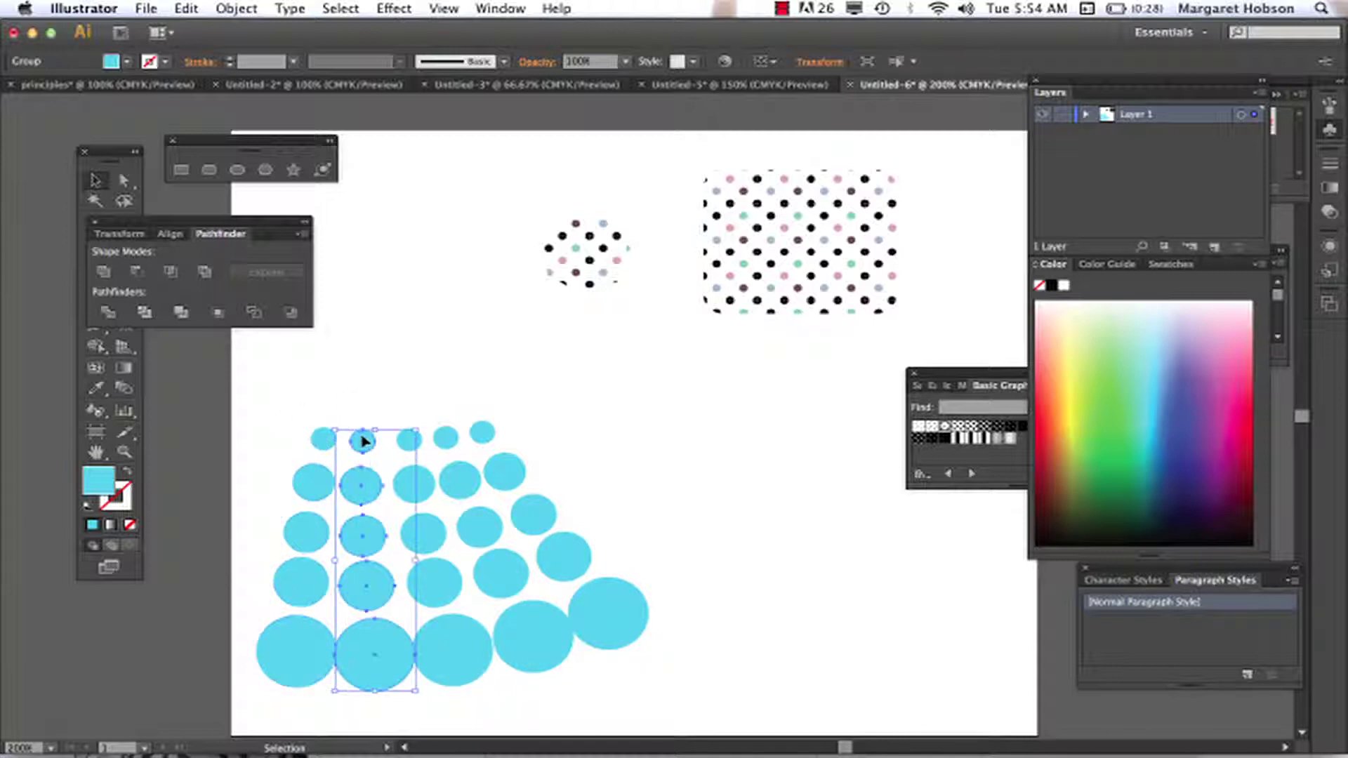
click(410, 440)
click(445, 438)
click(481, 430)
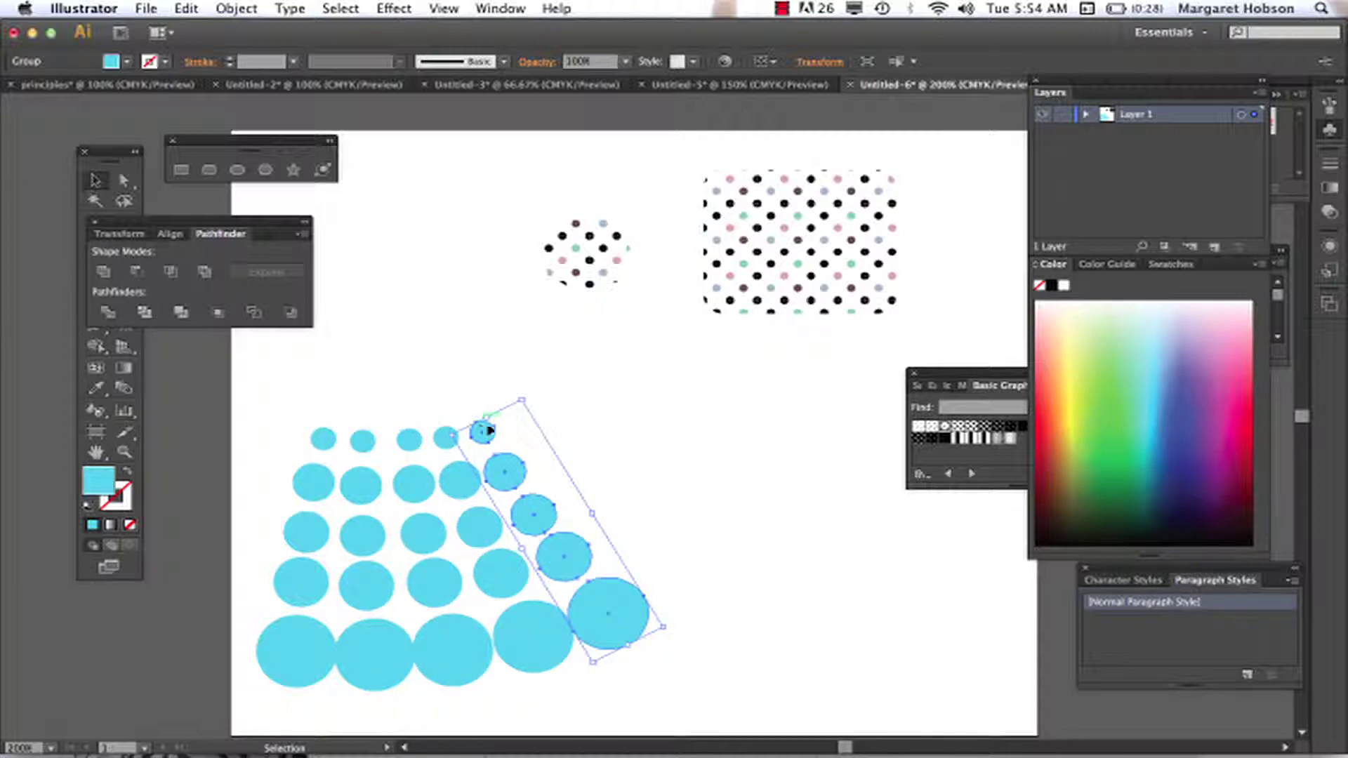
click(622, 428)
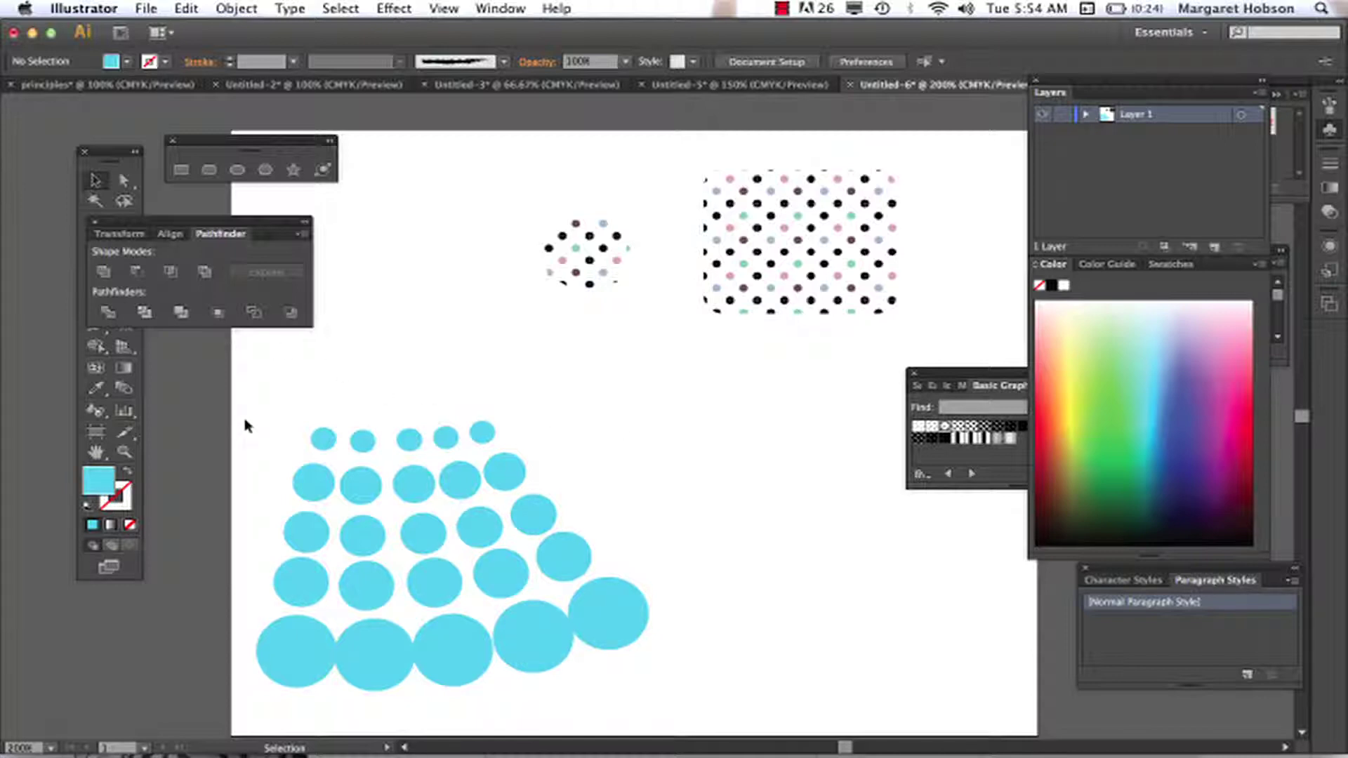
drag(243, 426, 674, 715)
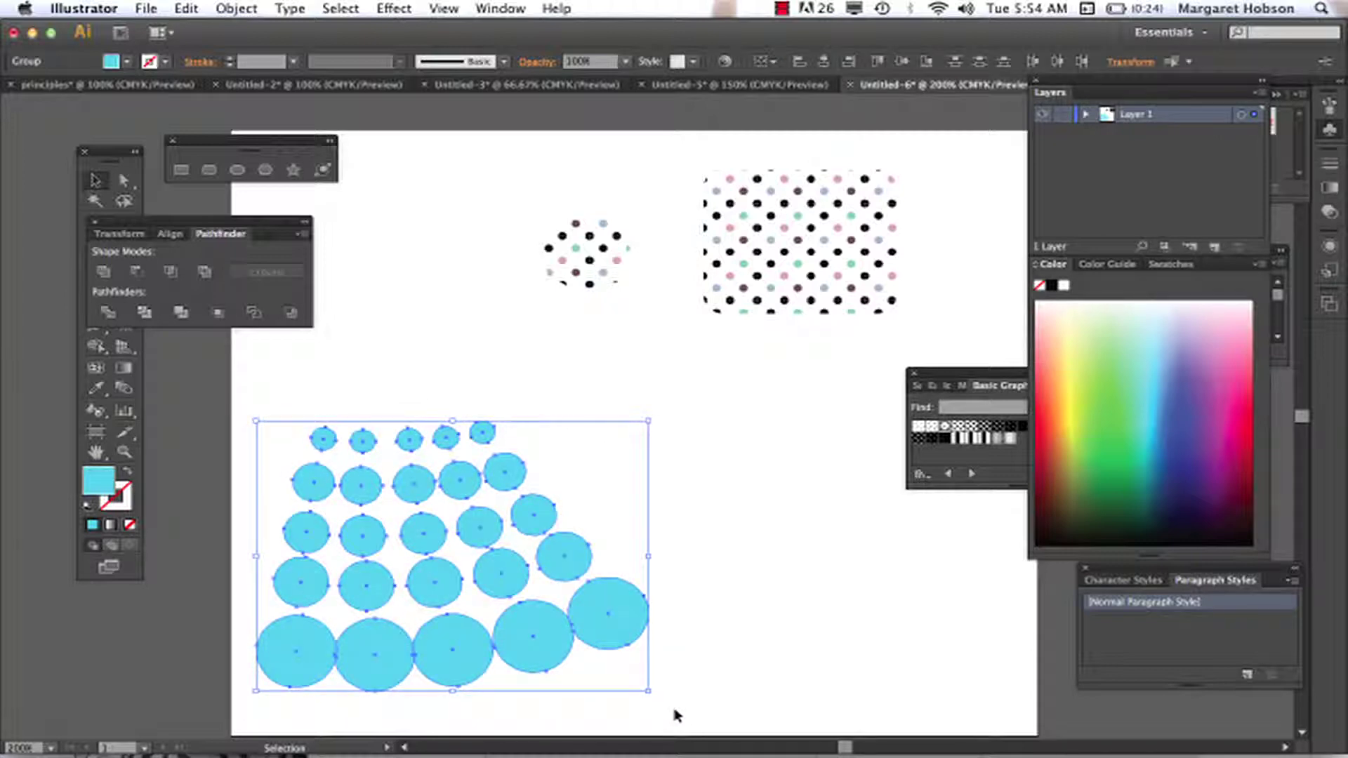
click(444, 337)
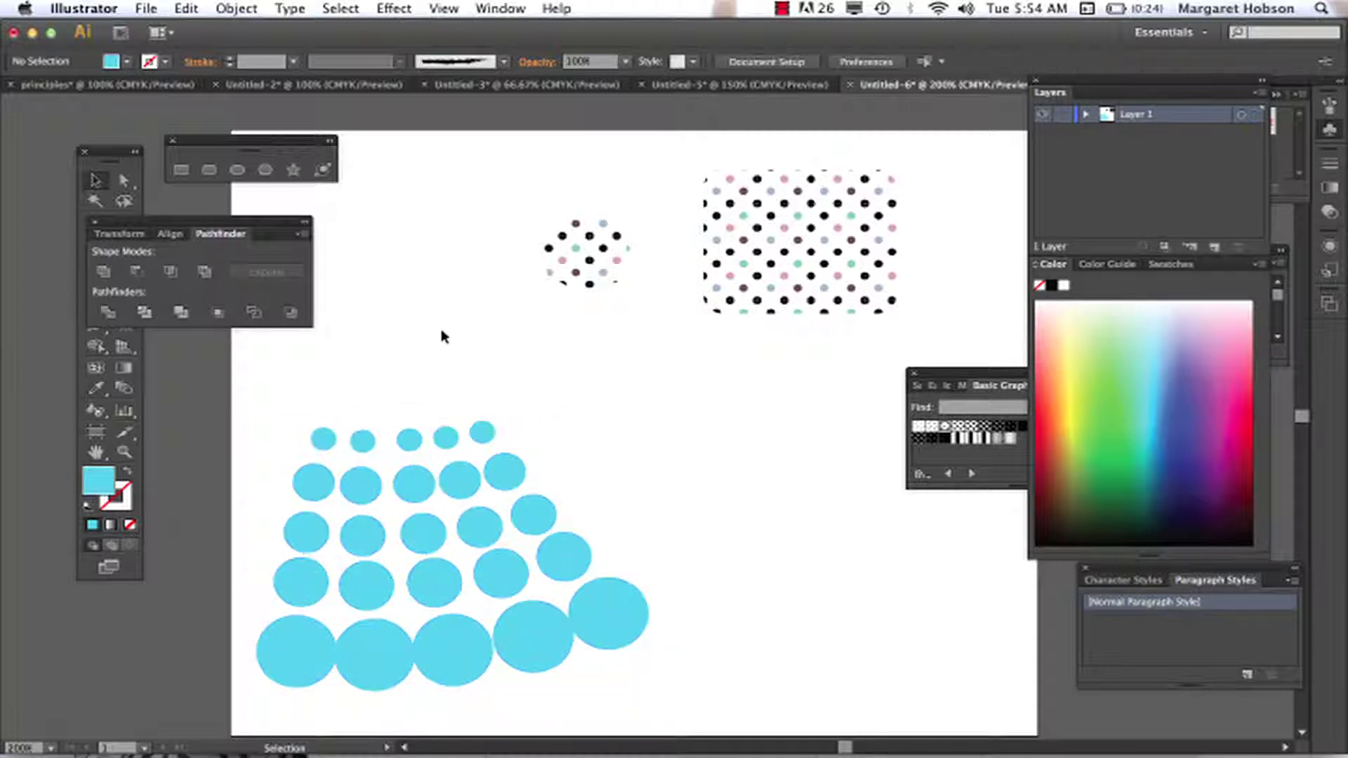
- Group the five columns of blue circles into a single group
shift+click(613, 604)
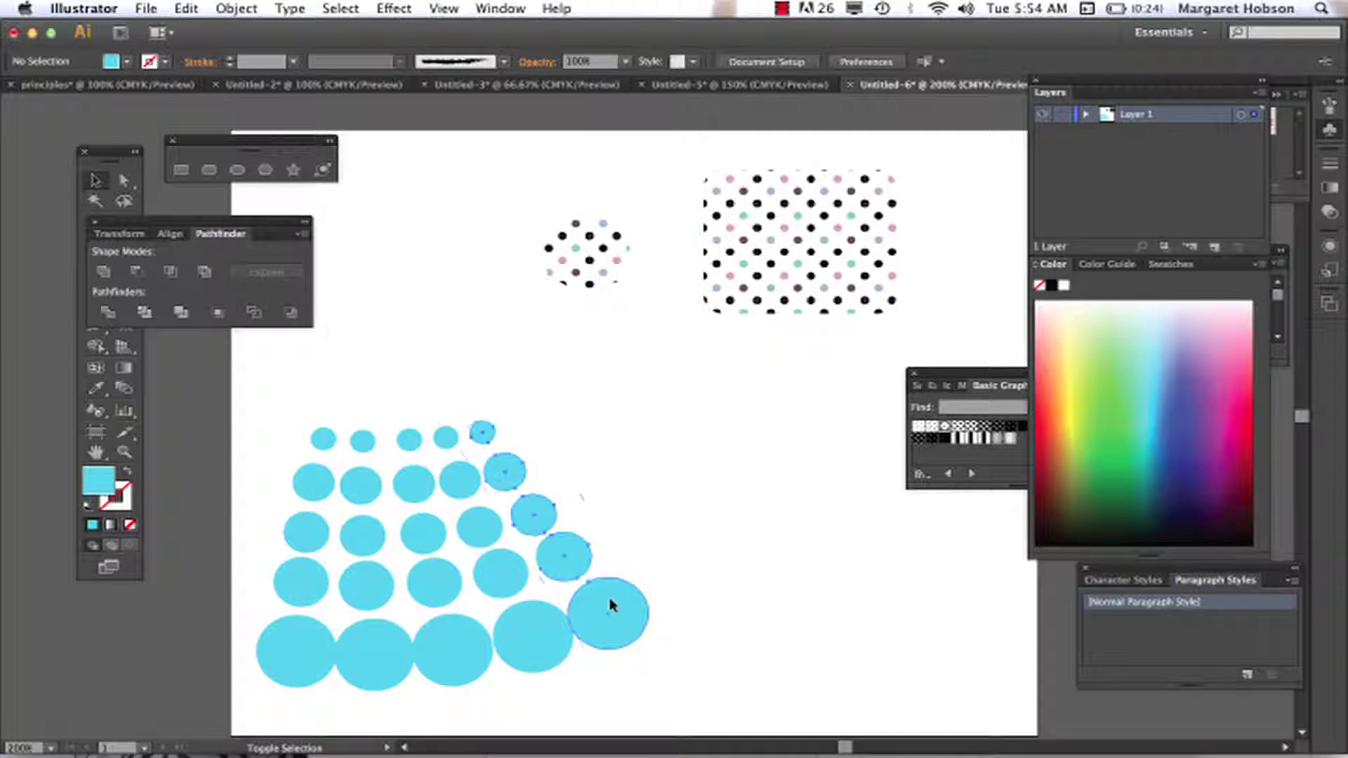
shift+click(553, 643)
shift+click(443, 646)
shift+click(373, 650)
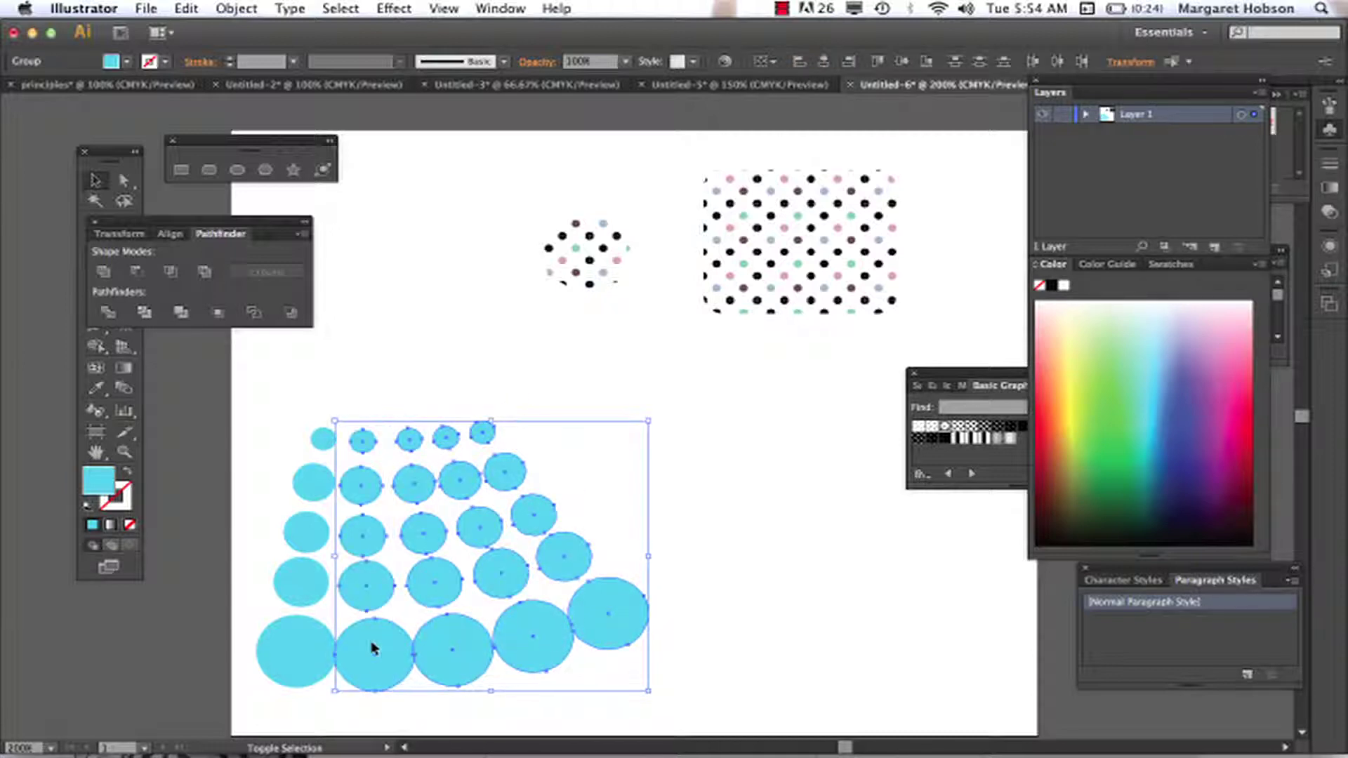
shift+click(309, 651)
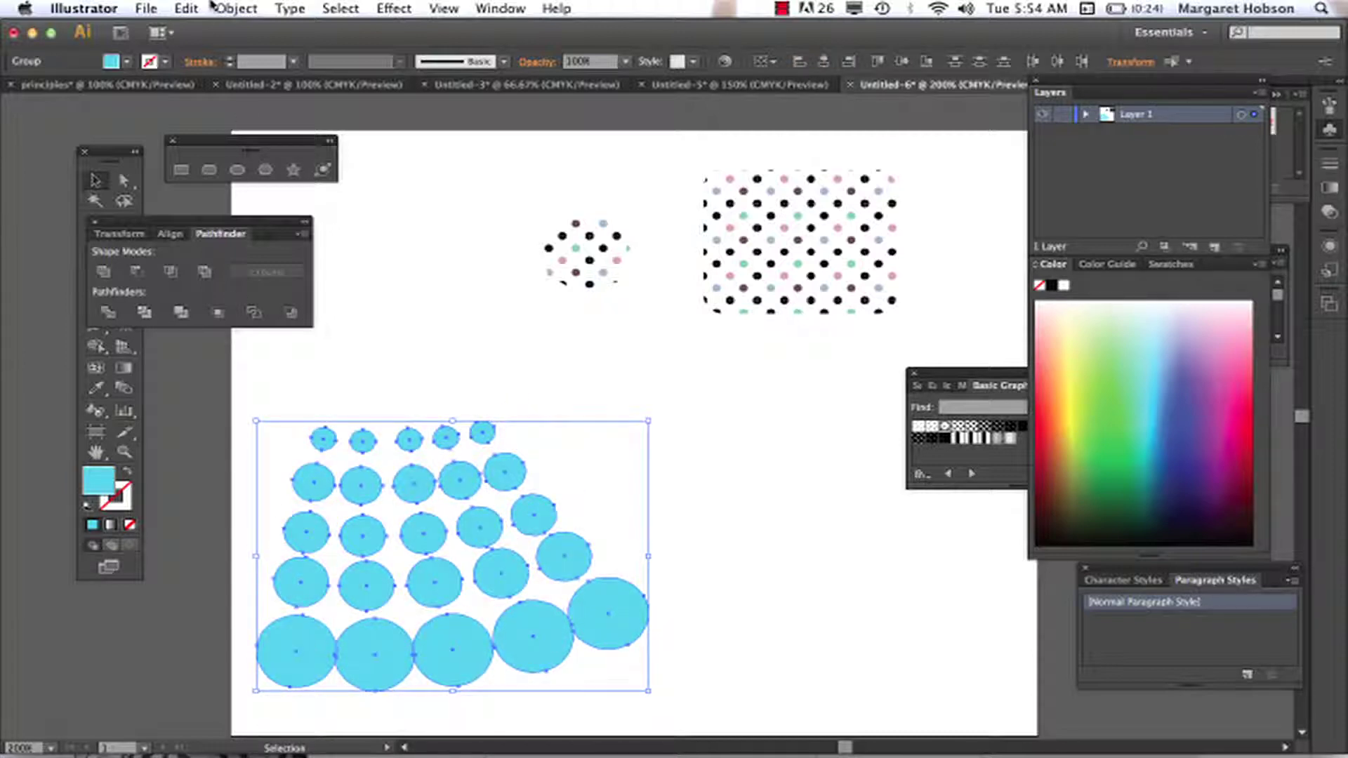
click(236, 8)
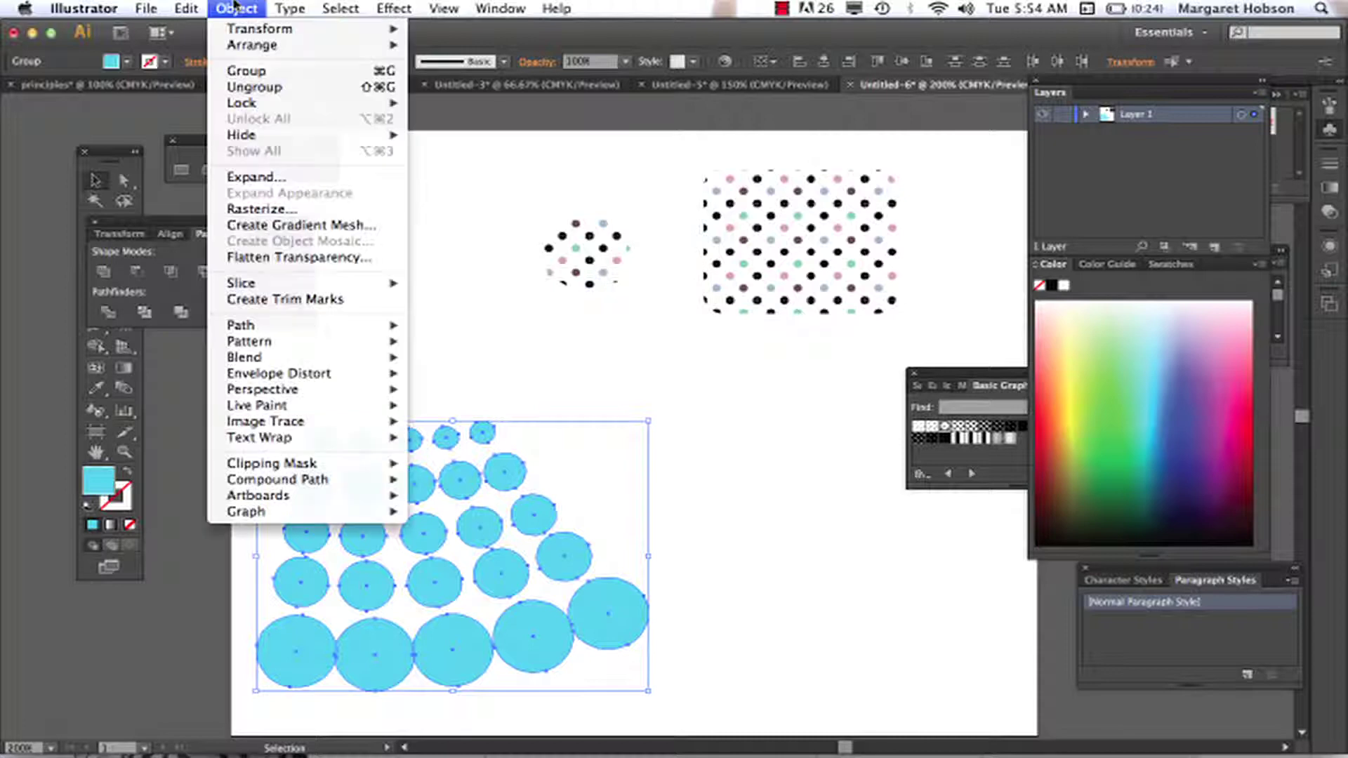
click(246, 71)
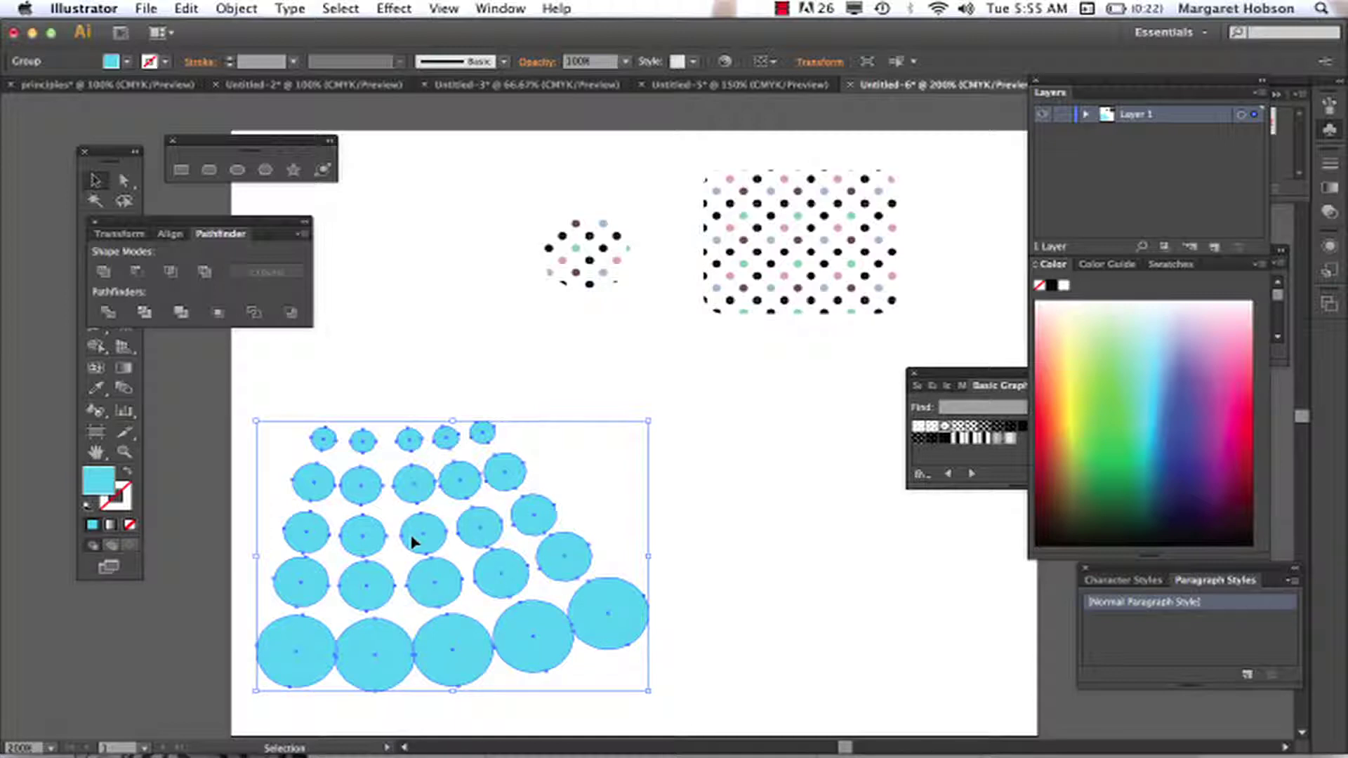
- Make the grouped blue circles the current pattern fill and save it as a new swatch named "bluedots"
drag(406, 542, 96, 479)
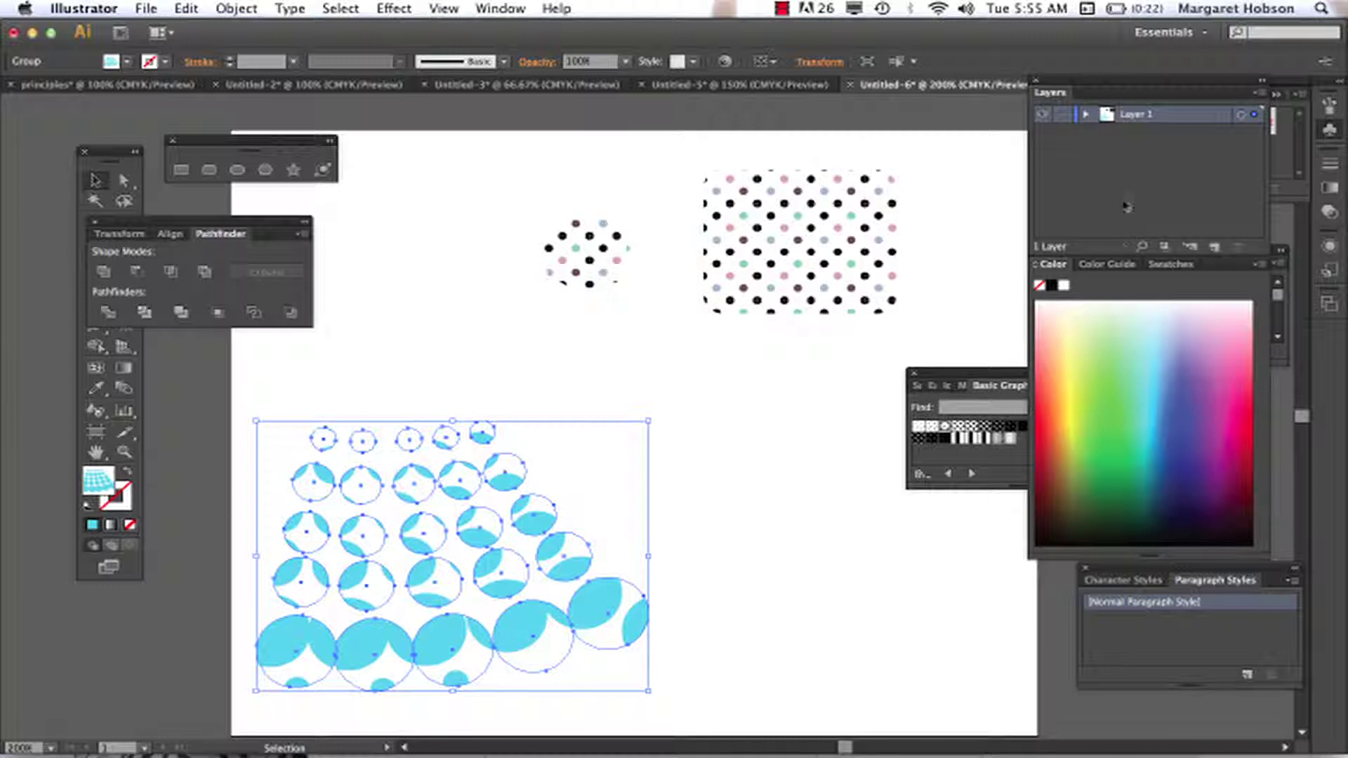
click(1172, 265)
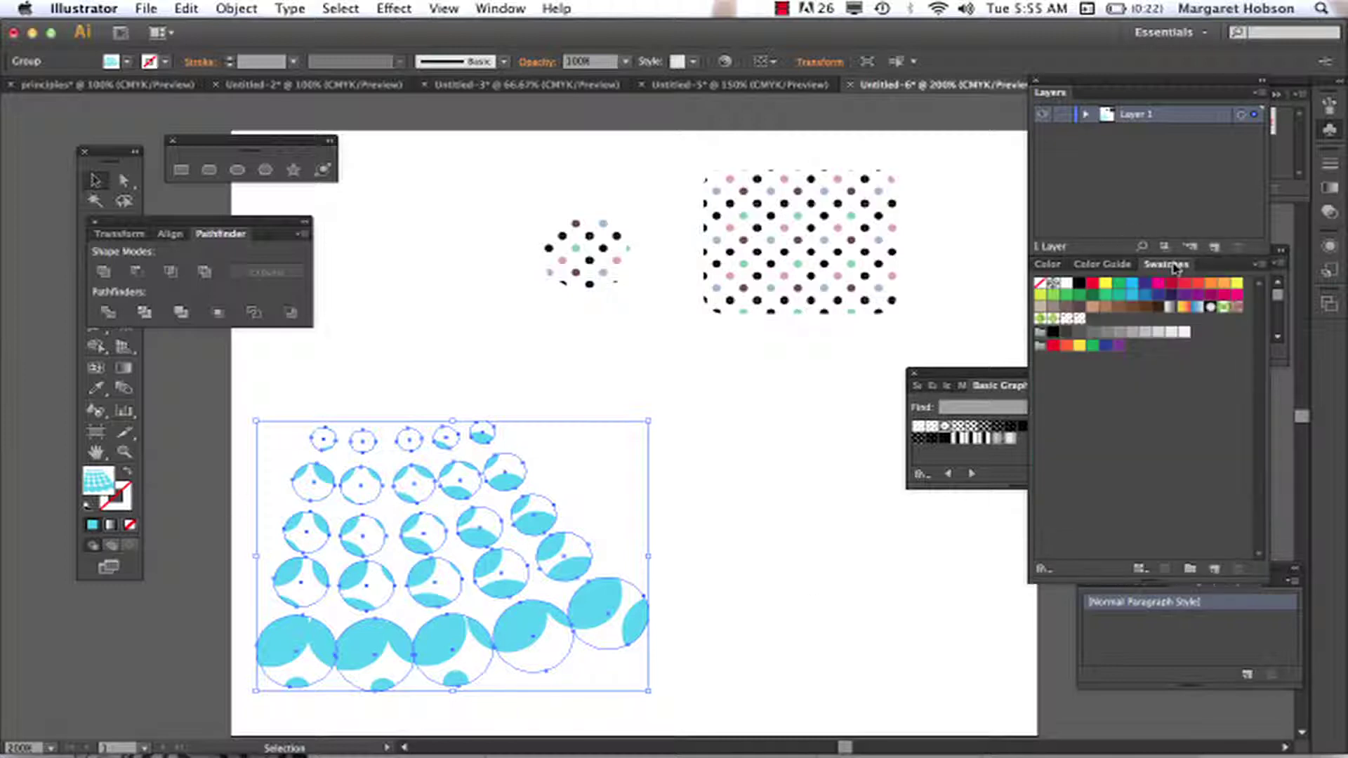
click(1215, 570)
key(BackSpace)
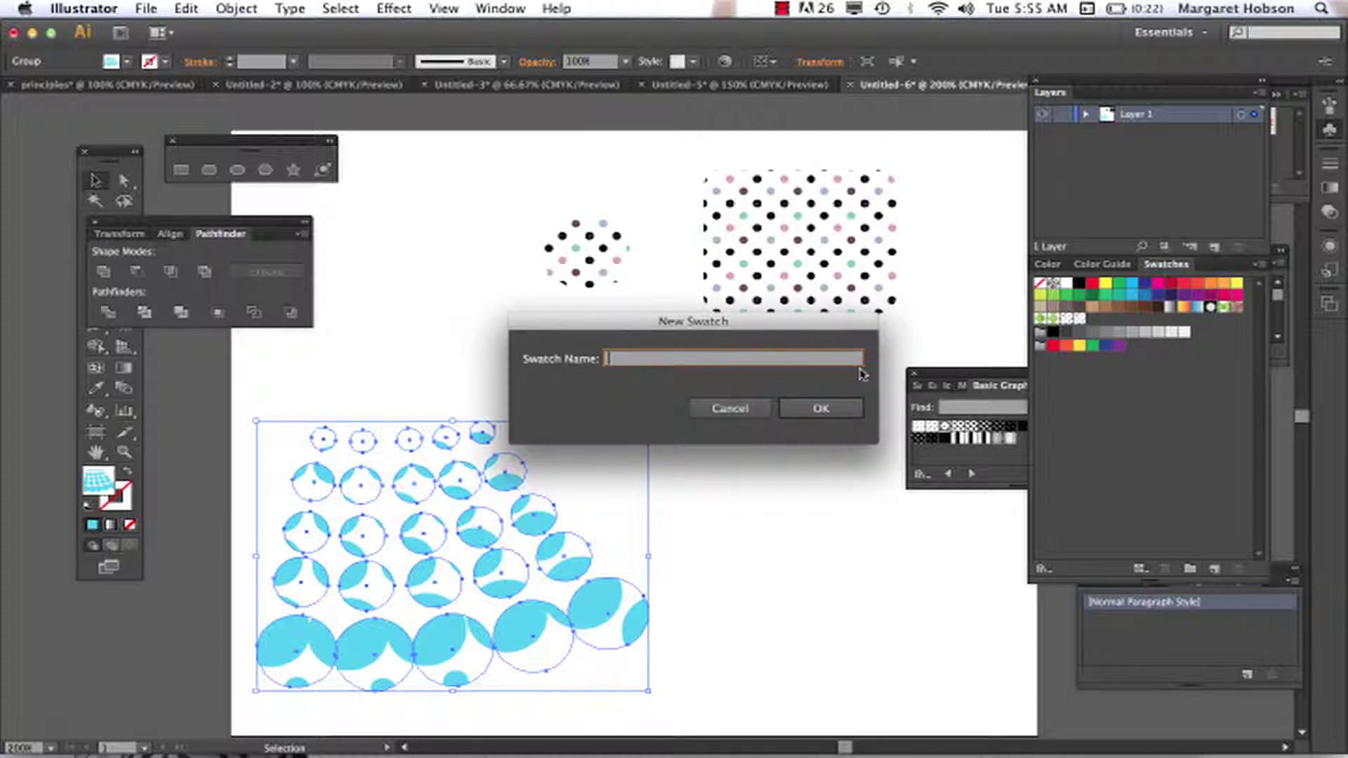
text(bluedots)
click(814, 409)
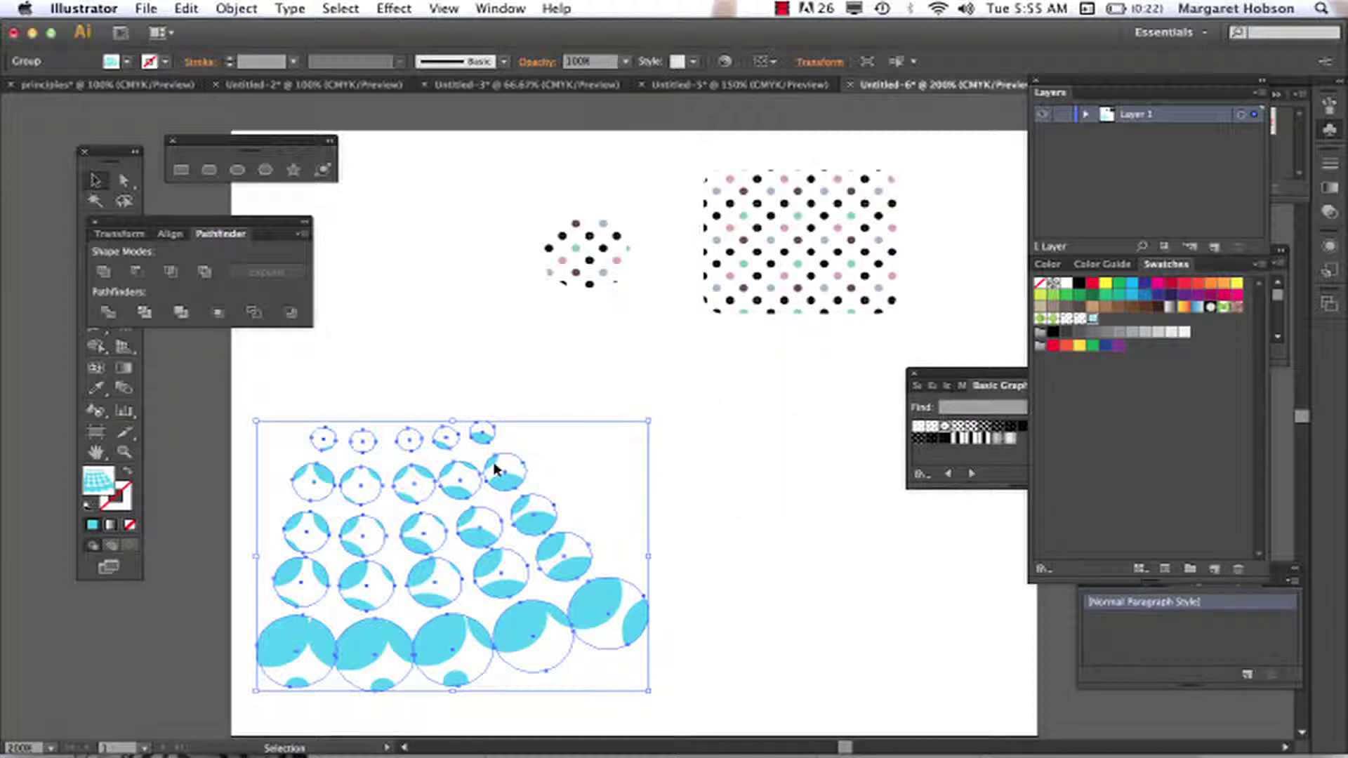
- Delete the grouped blue circles and draw two rounded rectangles filled with the bluedots swatch, a large one and a narrower one beside it
key(Delete)
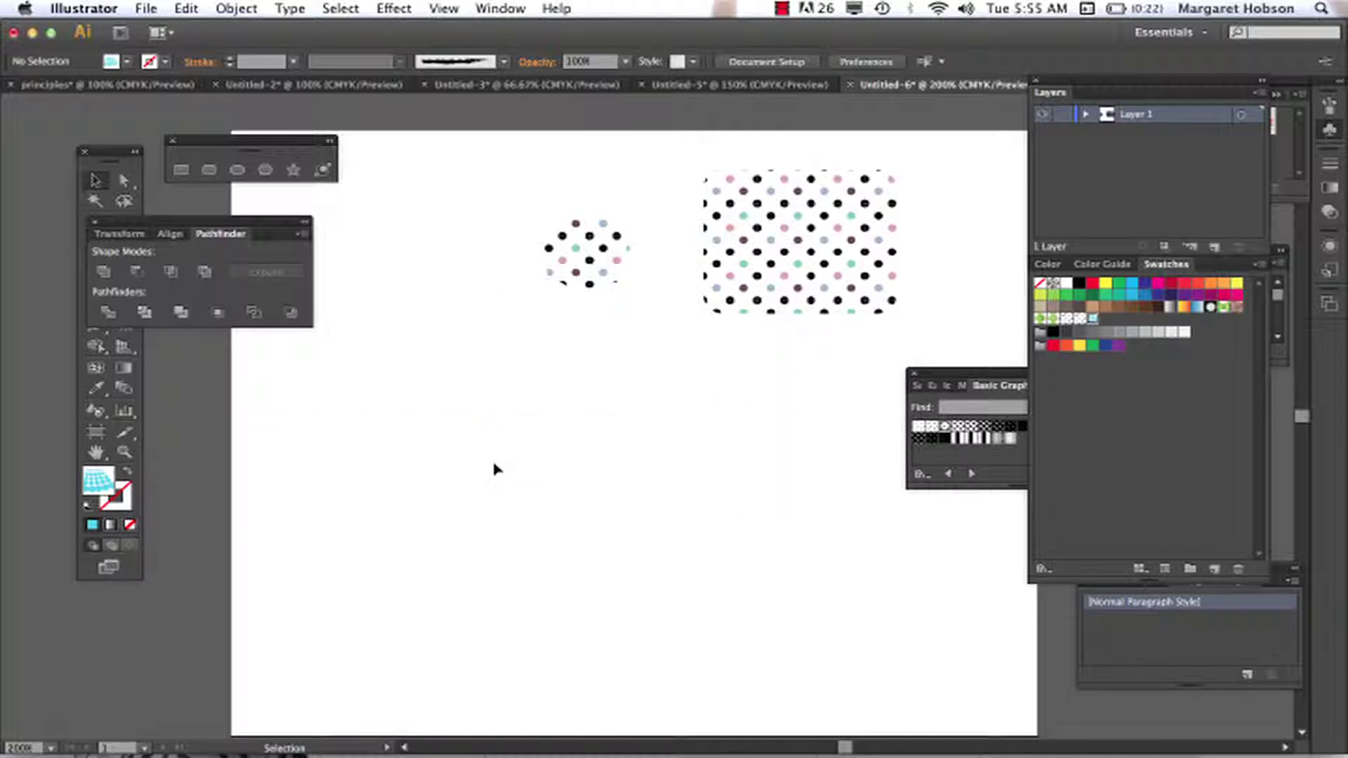
click(208, 169)
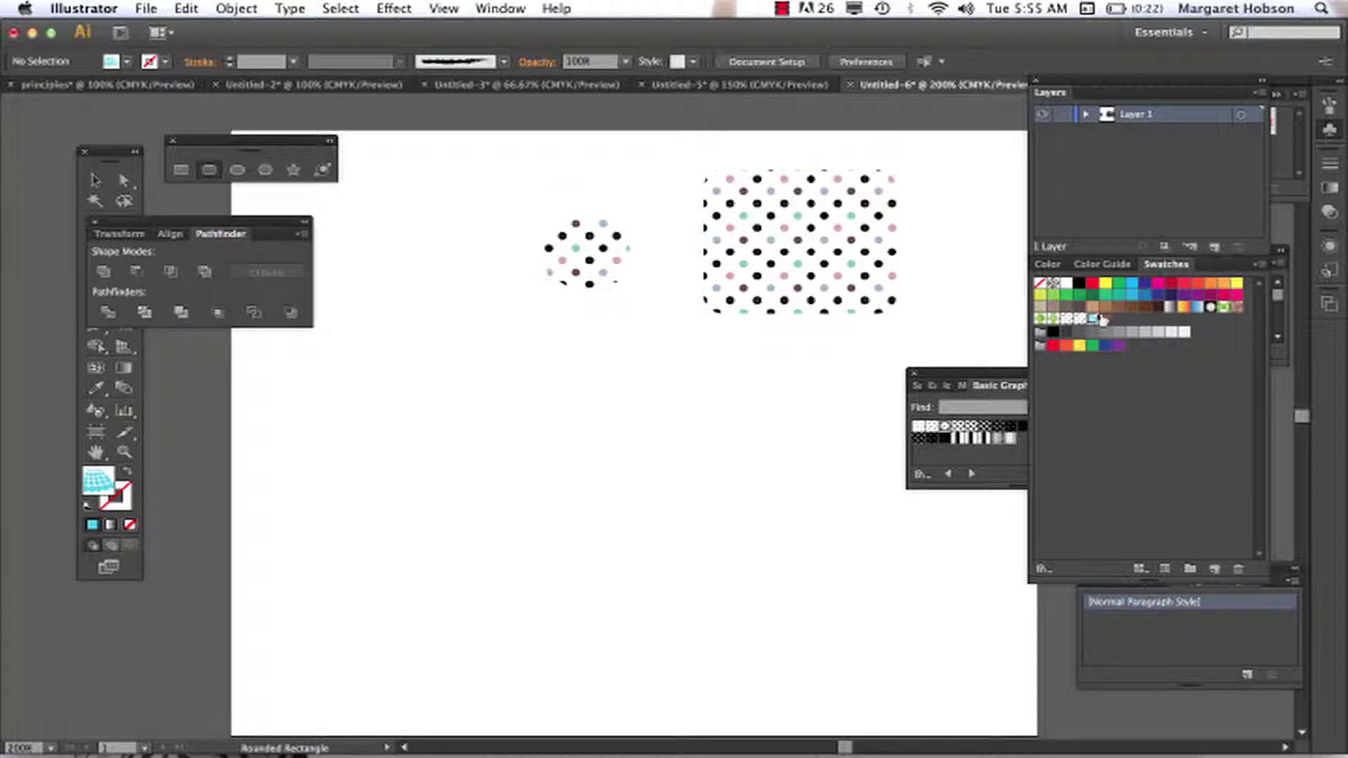
click(1078, 319)
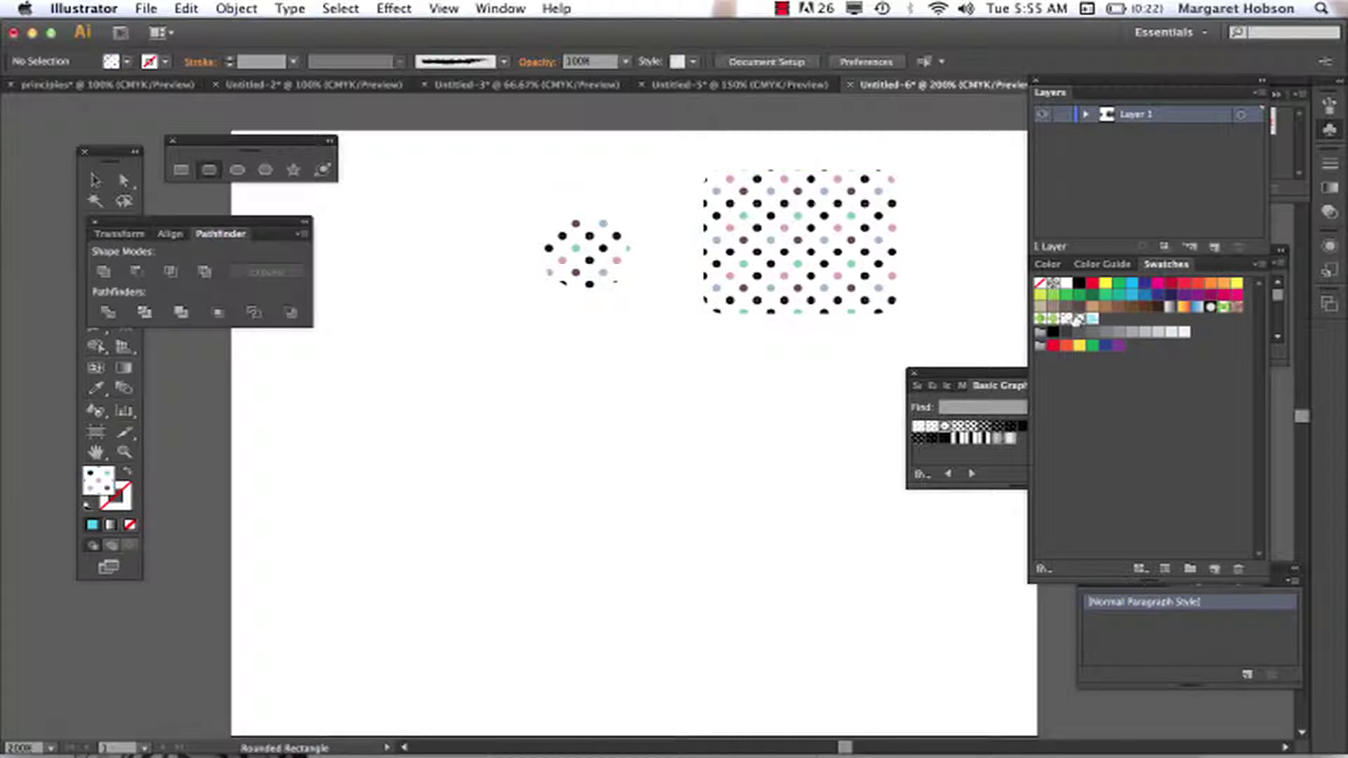
click(1054, 319)
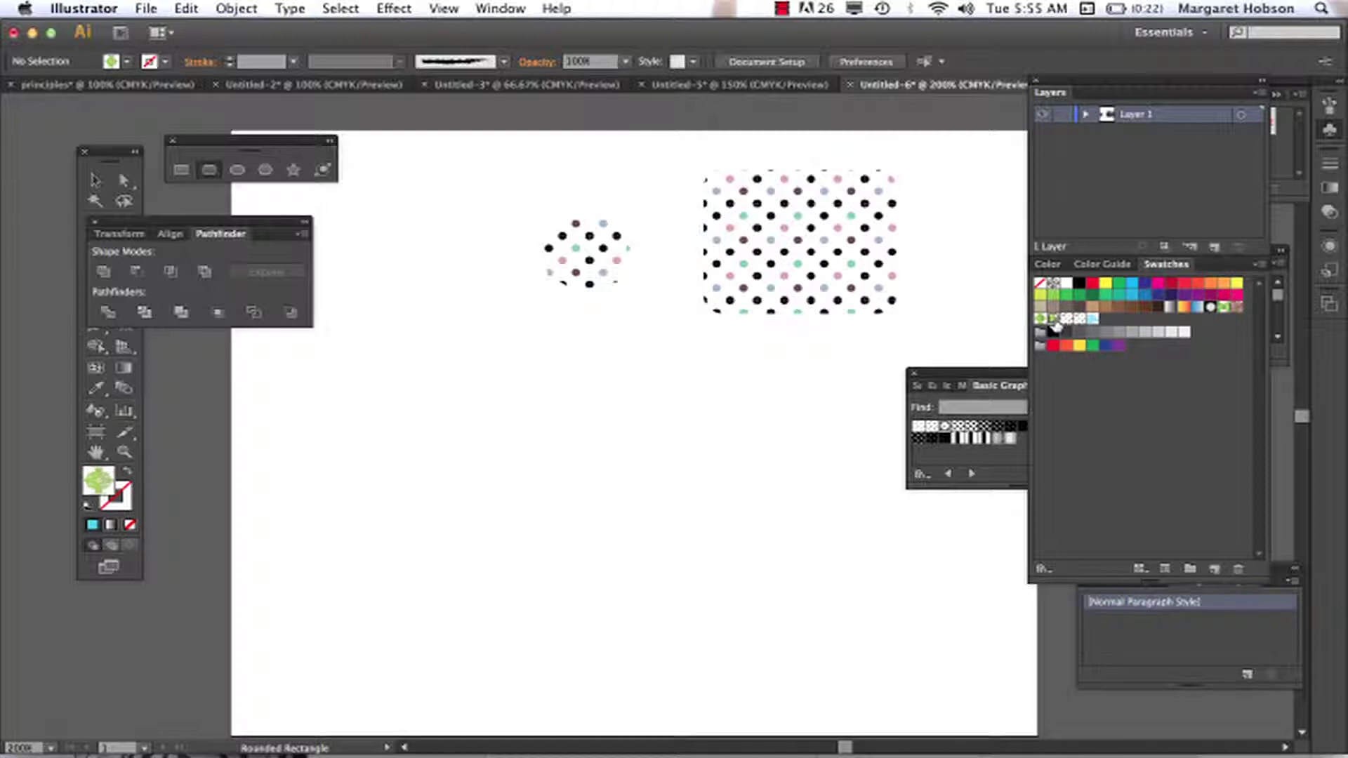
click(1092, 318)
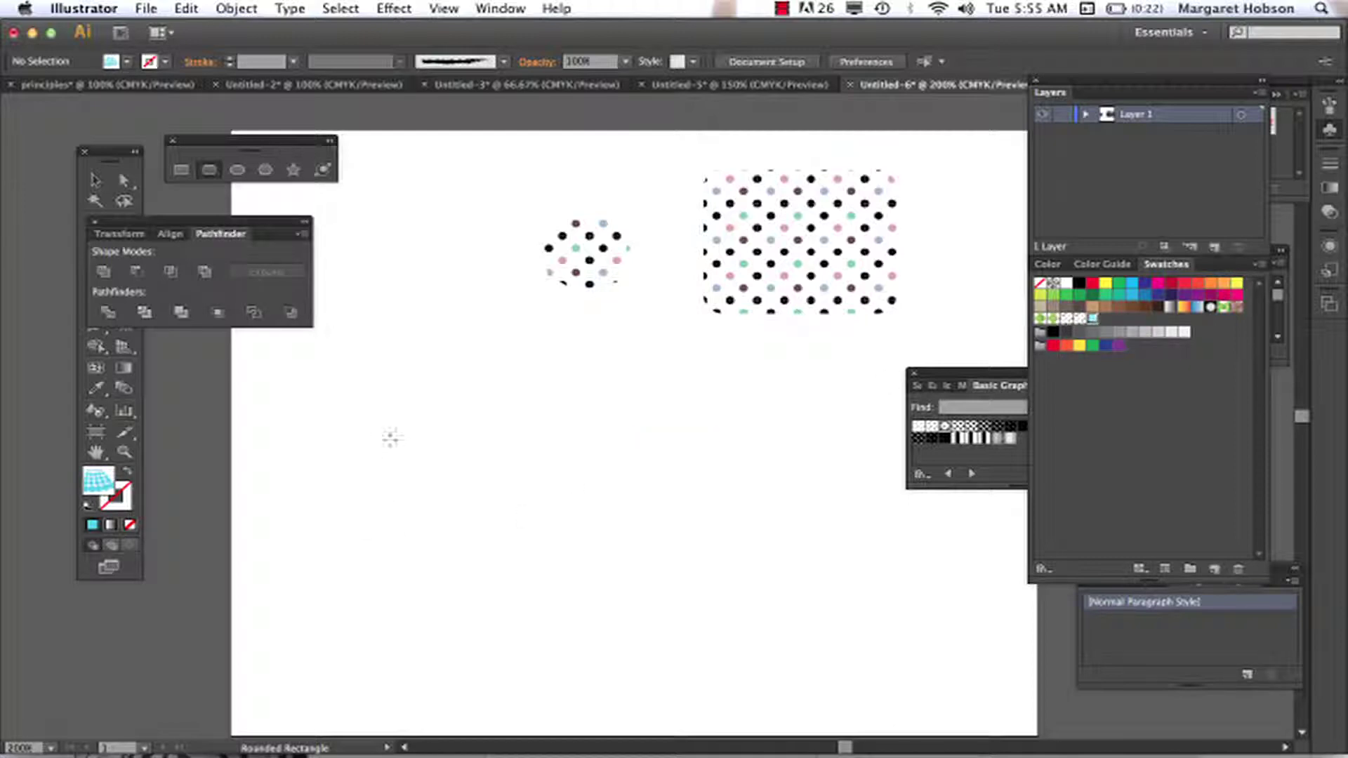
drag(325, 399, 669, 646)
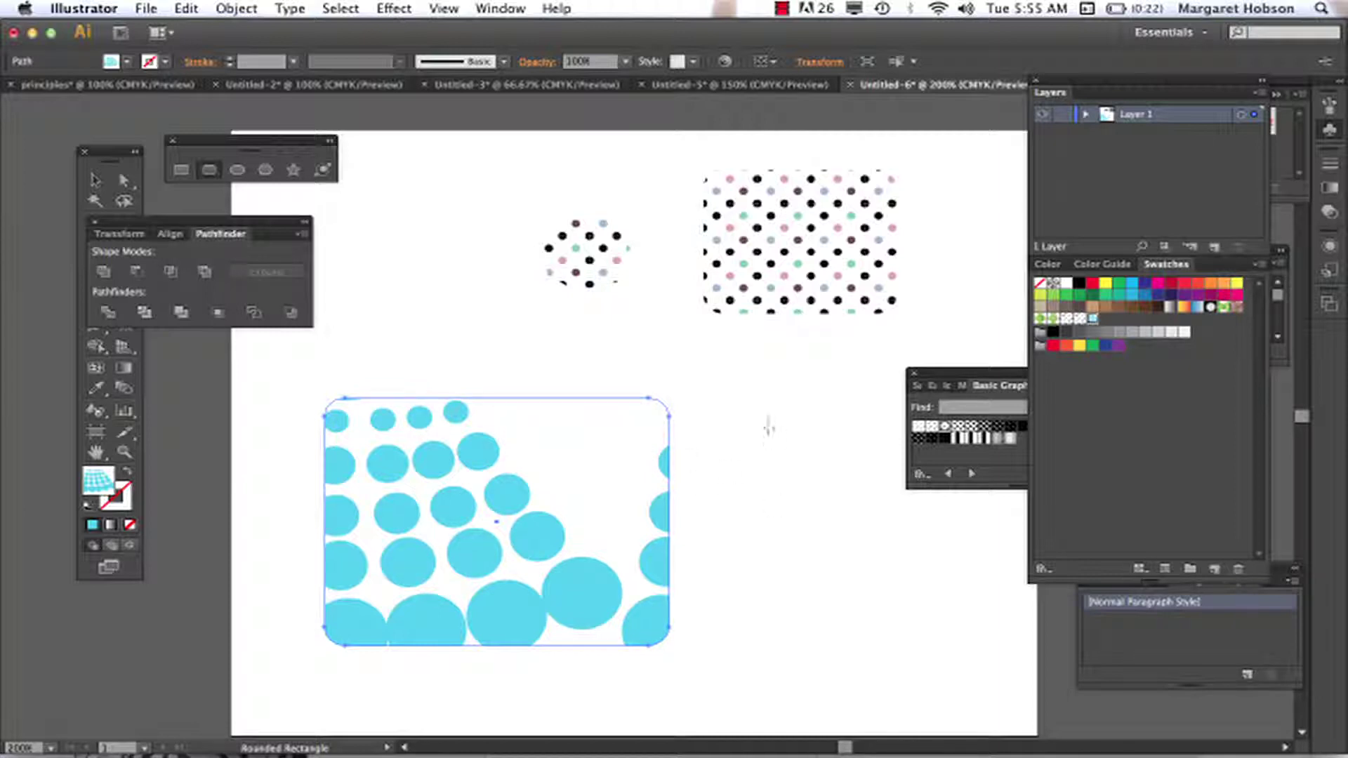
drag(739, 407, 905, 634)
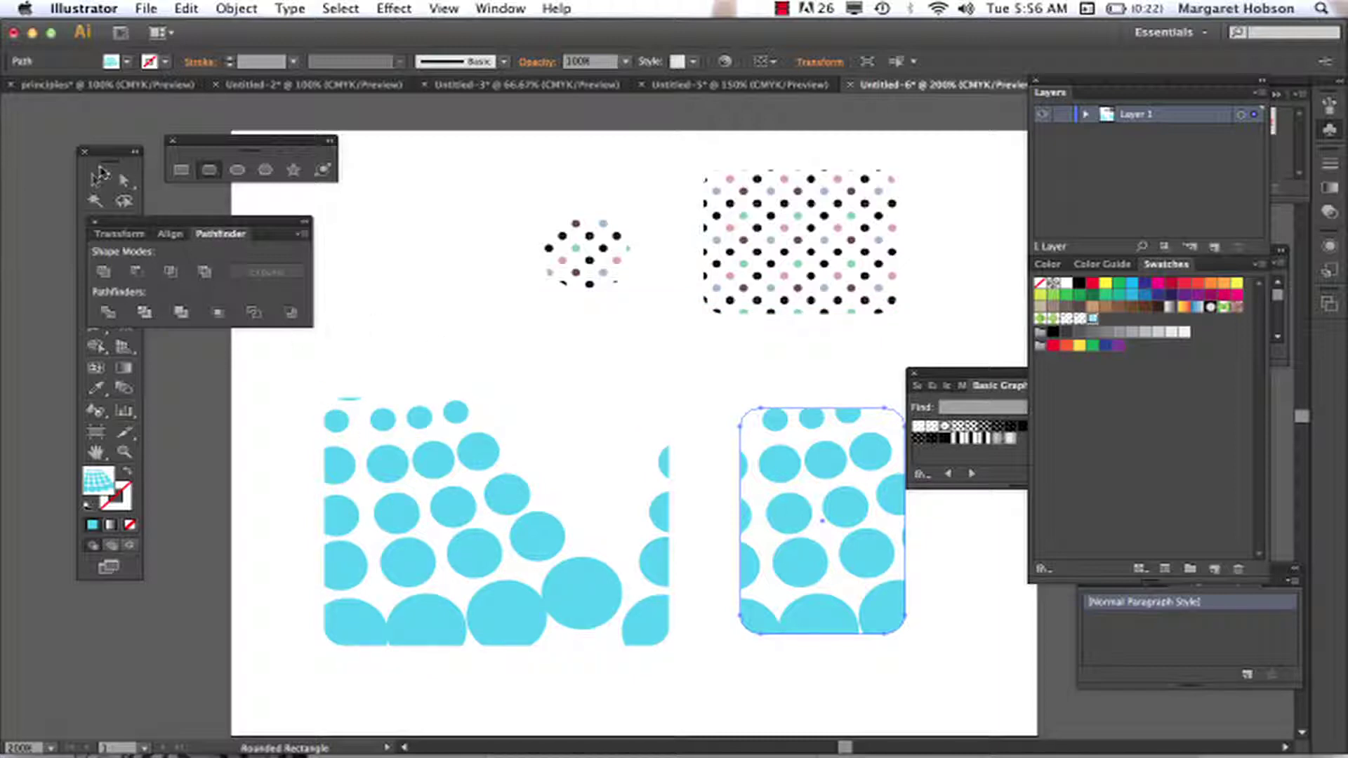
- Open the Scale options for the large blue-dotted rectangle and turn off Transform Objects so only its pattern is scaled
click(96, 181)
click(423, 463)
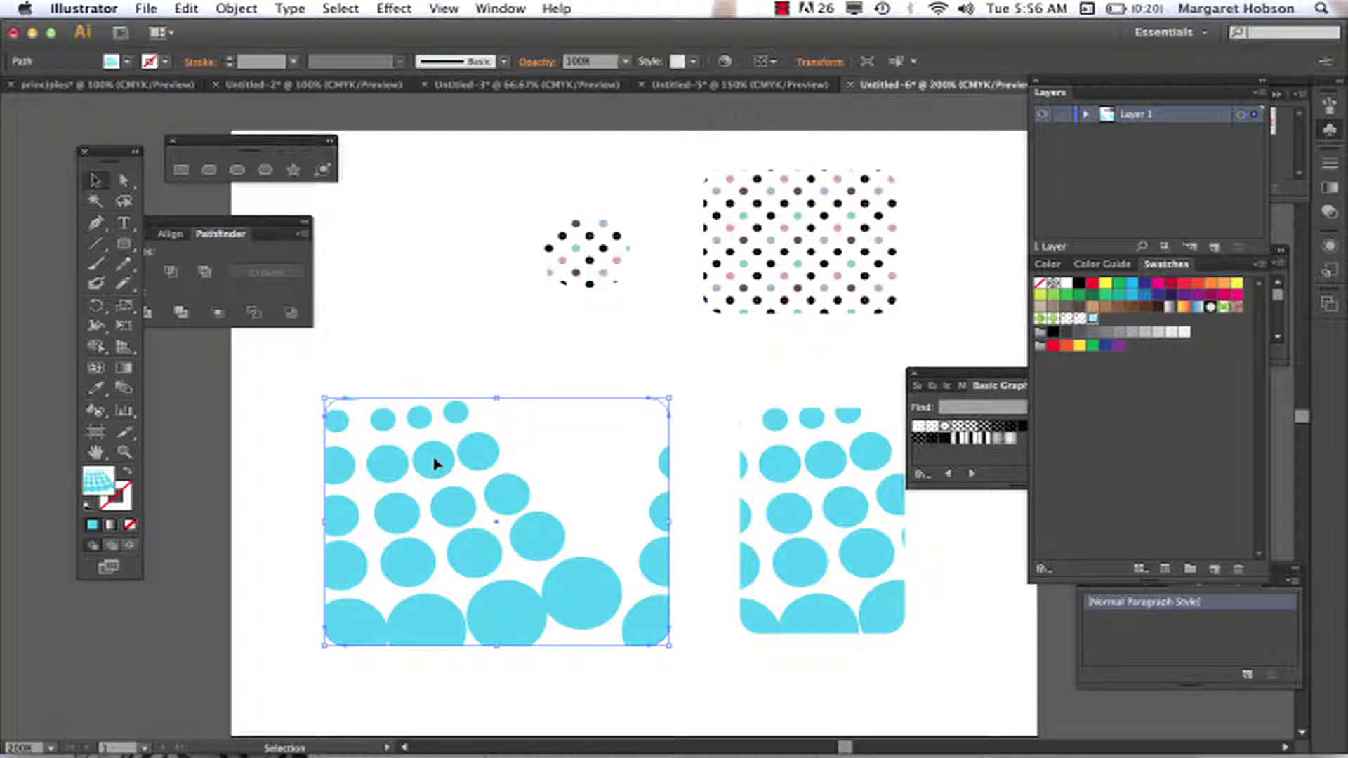
click(125, 308)
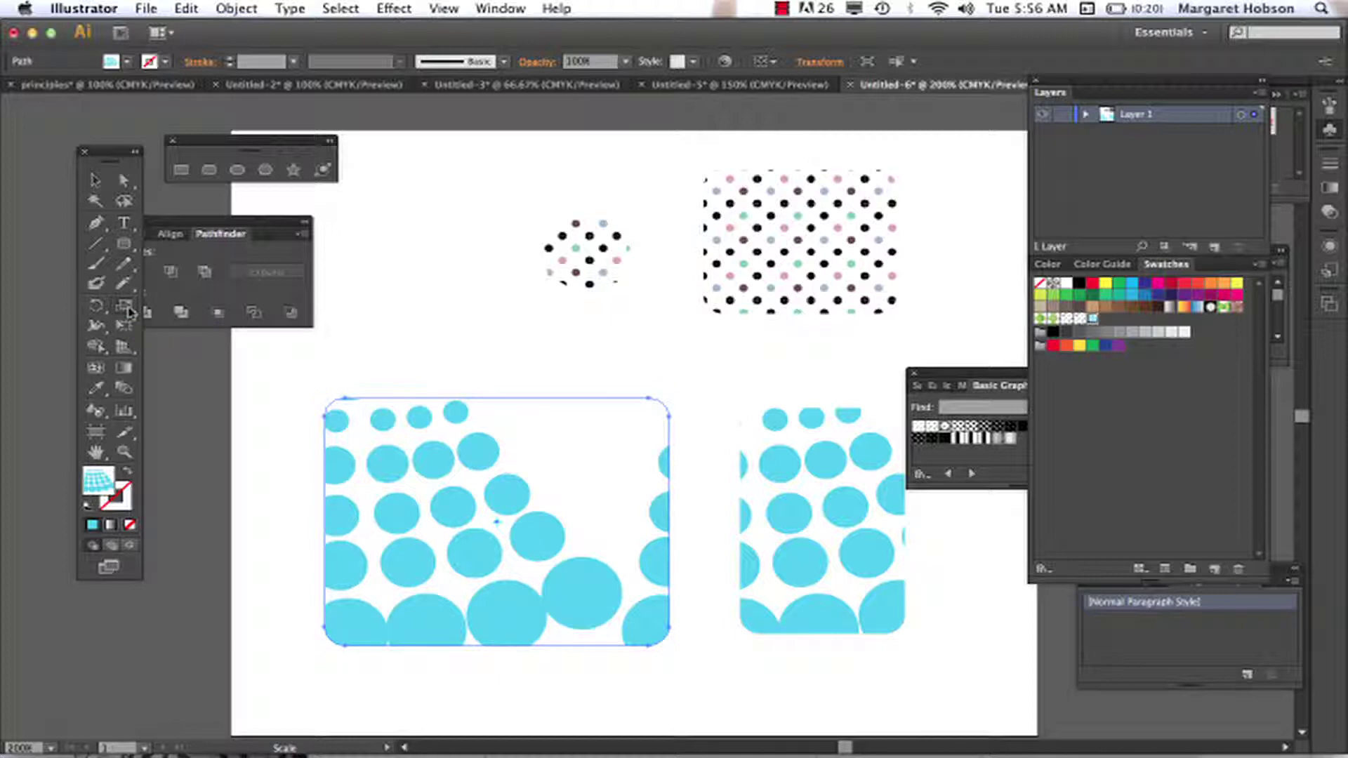
double_click(127, 309)
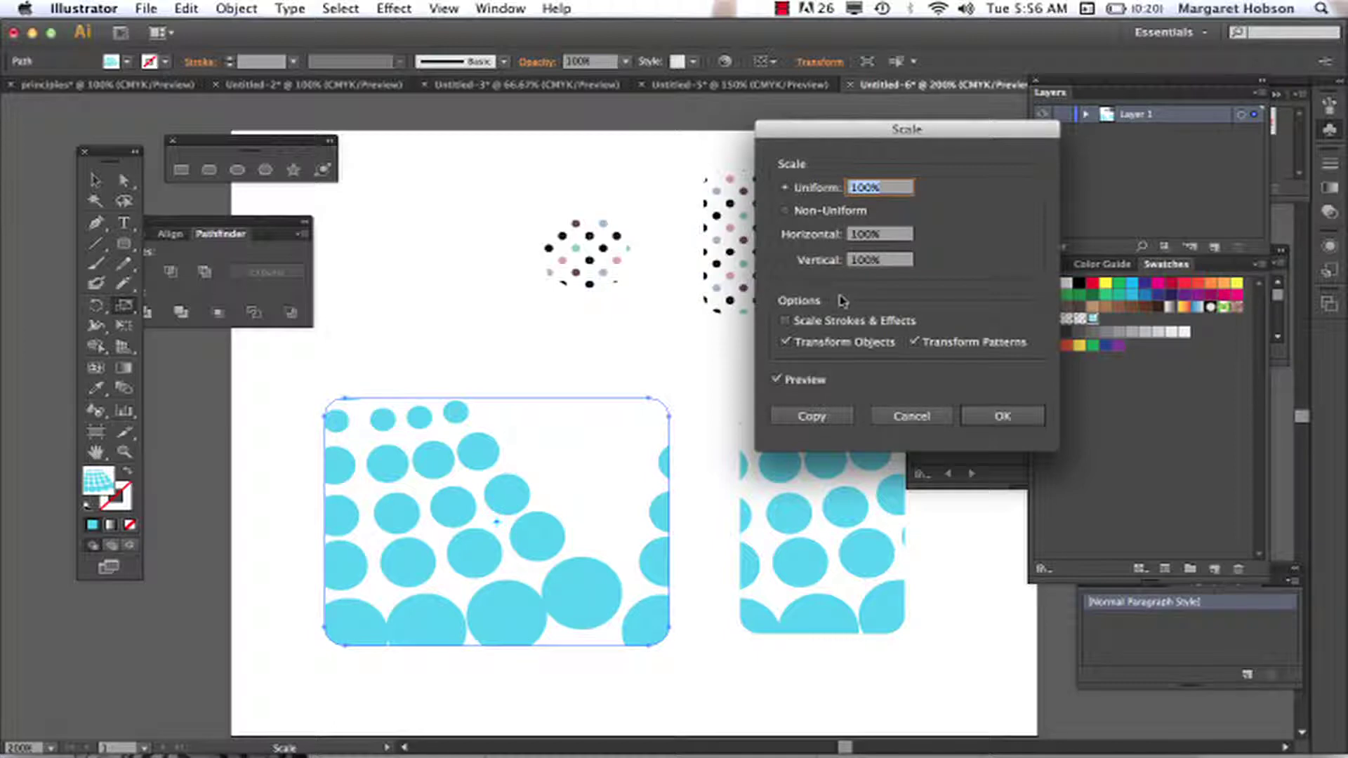
click(786, 343)
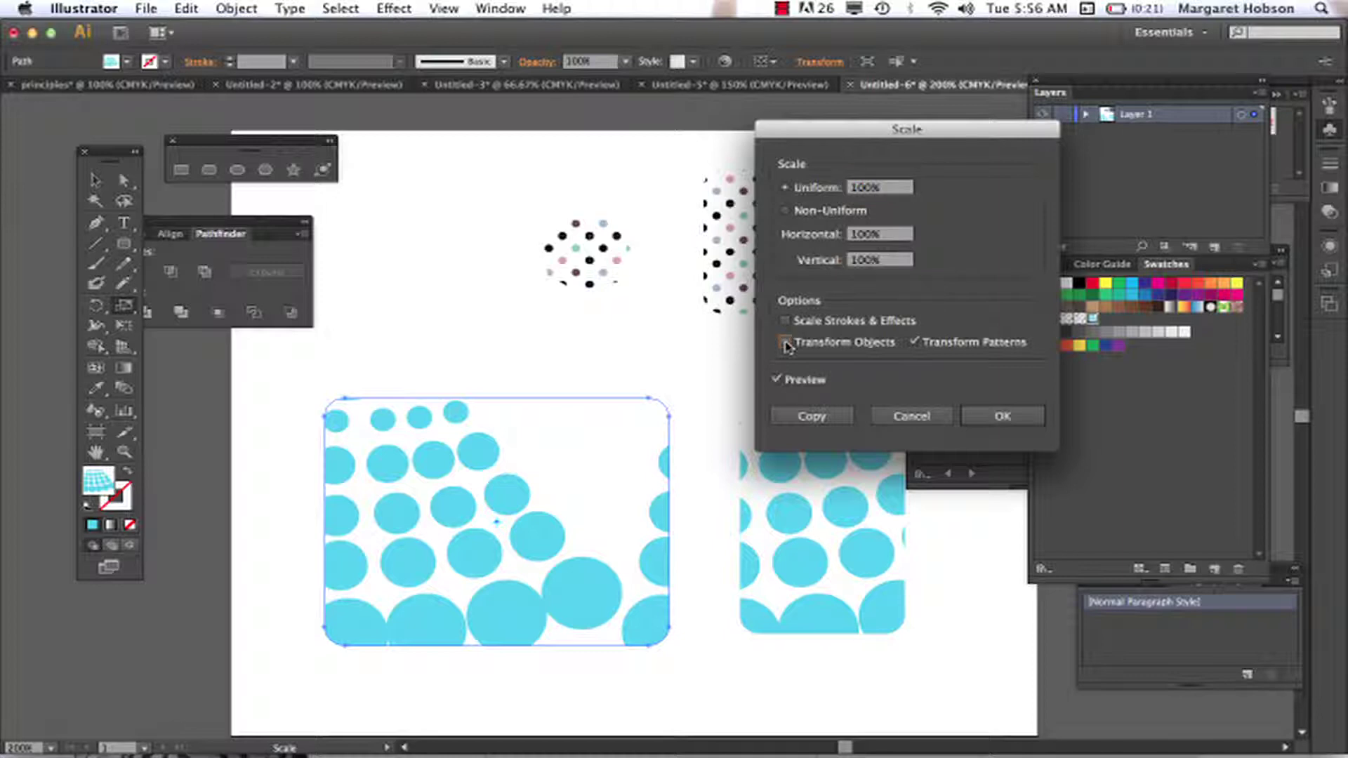
- Scale the large rectangle's dot pattern non-uniformly to 50% horizontally and 50% vertically
click(870, 236)
key(BackSpace)
key(BackSpace)
key(BackSpace)
text(50)
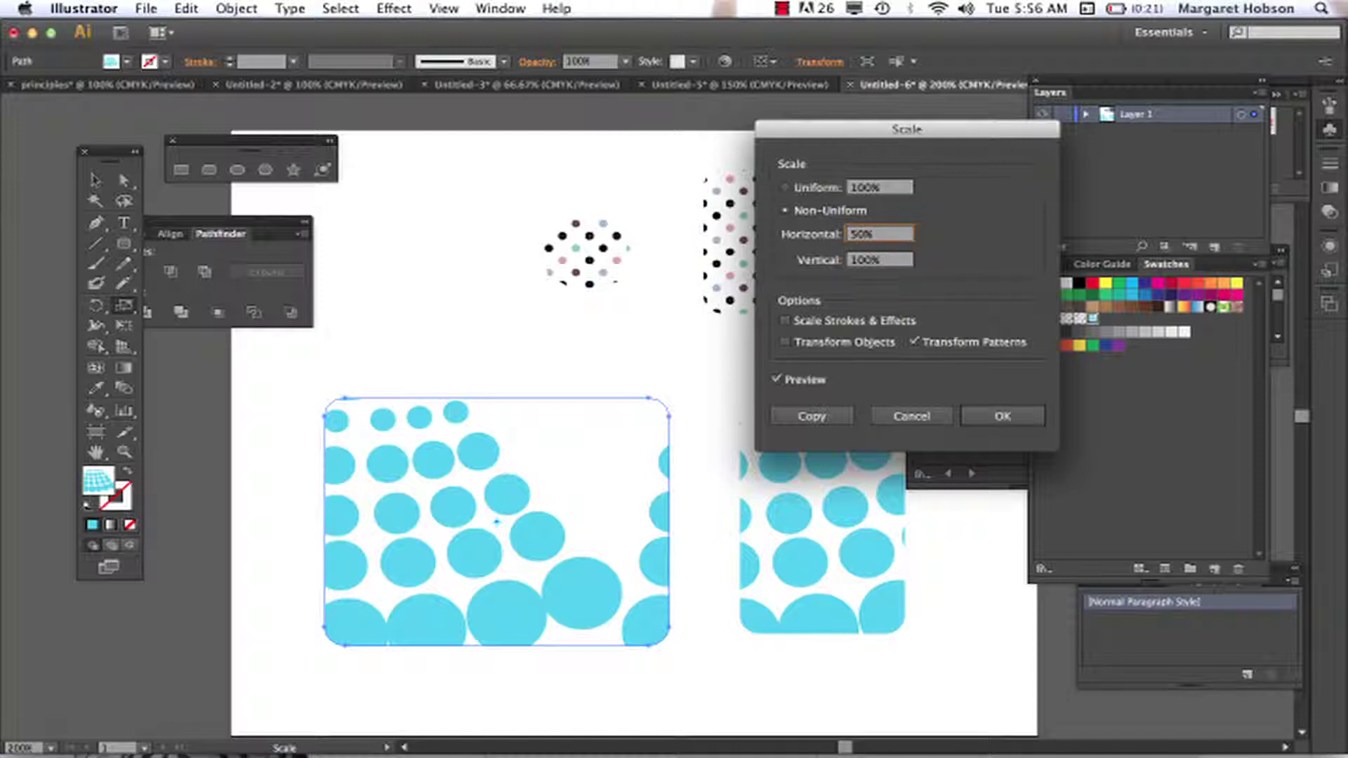
click(872, 262)
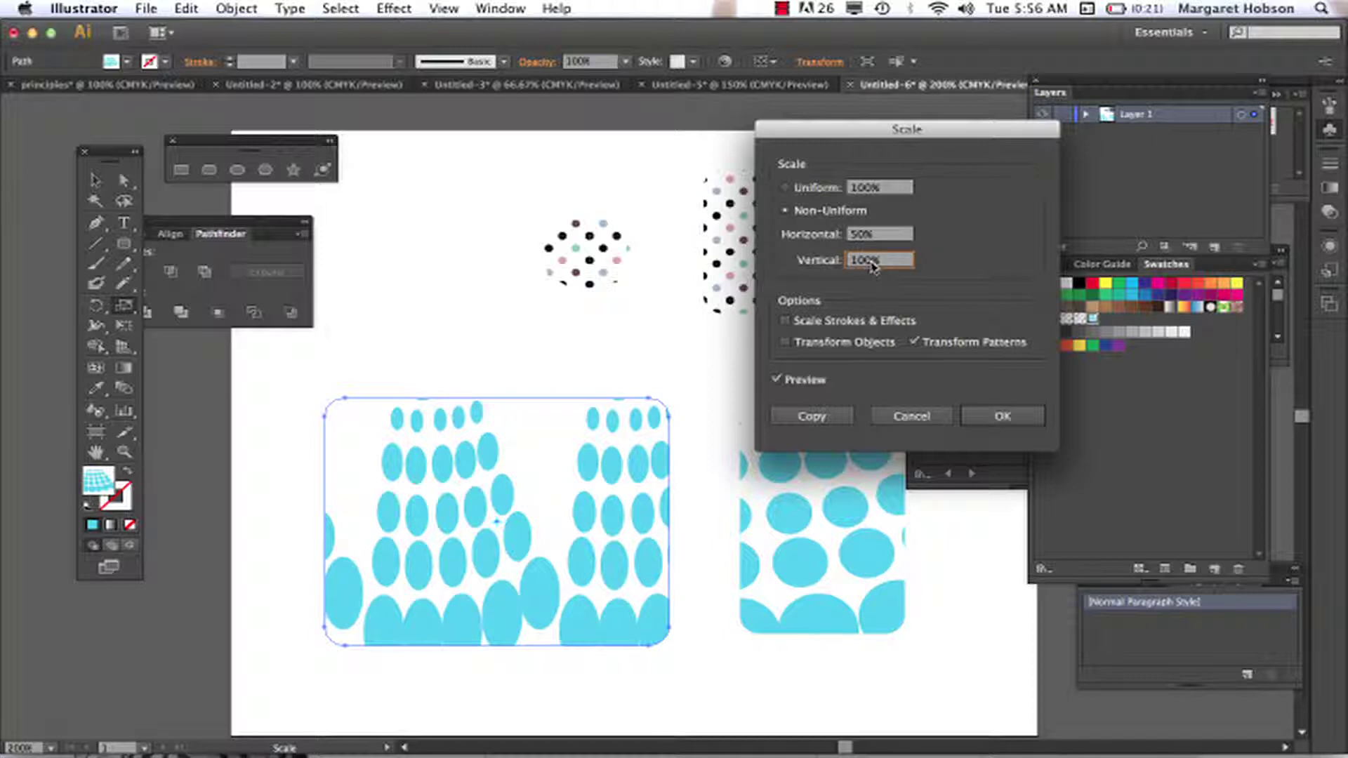
key(BackSpace)
key(BackSpace)
key(BackSpace)
text(50)
key(Return)
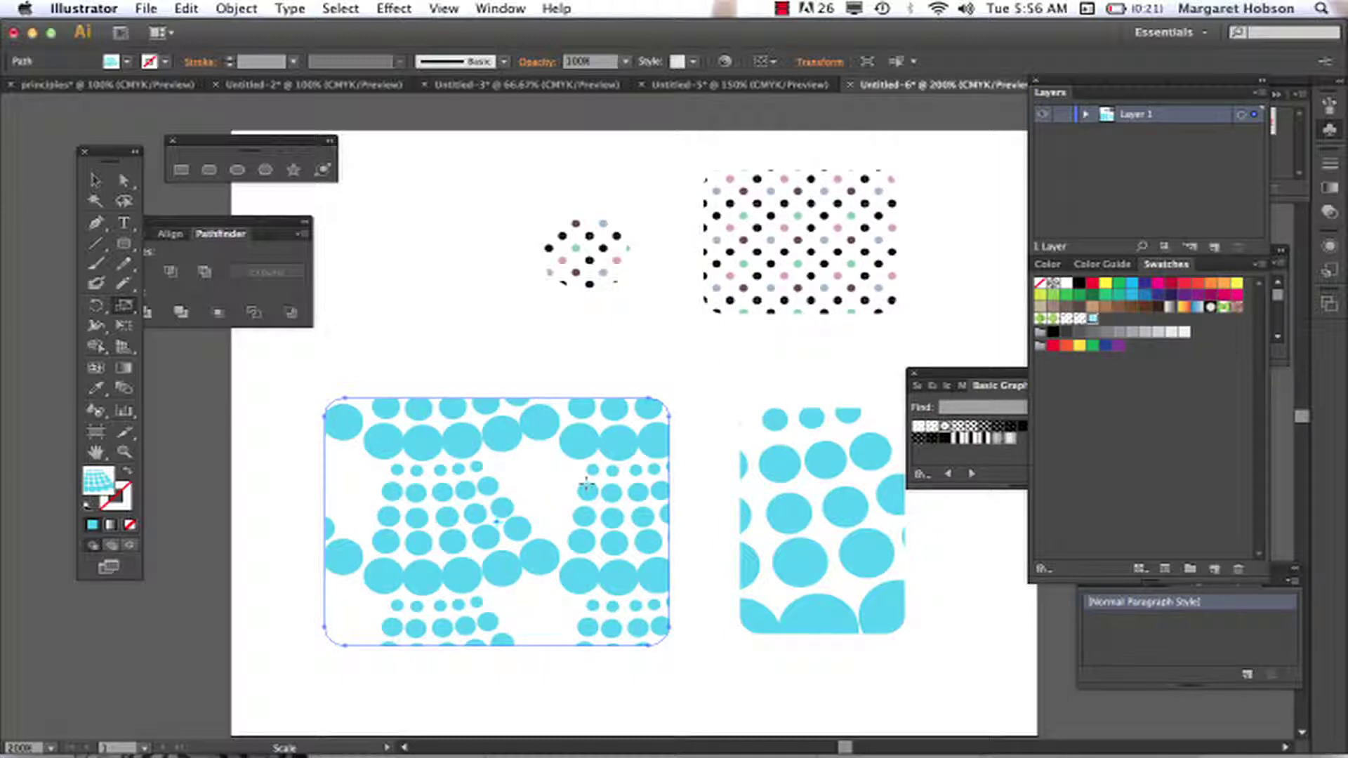
- Scale the large rectangle's dot pattern to 200% horizontally and 200% vertically, leaving the shape itself out of the scaling
double_click(124, 314)
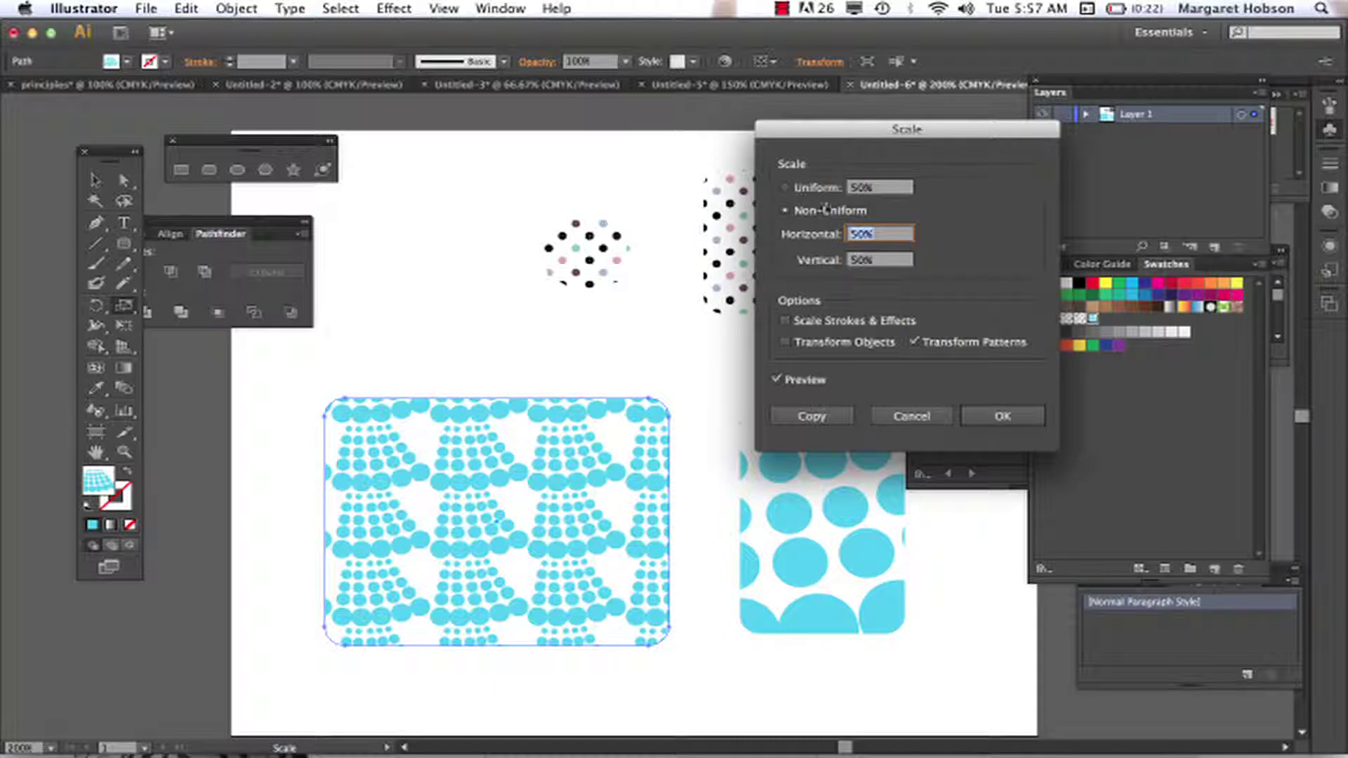
click(868, 238)
key(BackSpace)
key(BackSpace)
text(200)
click(865, 263)
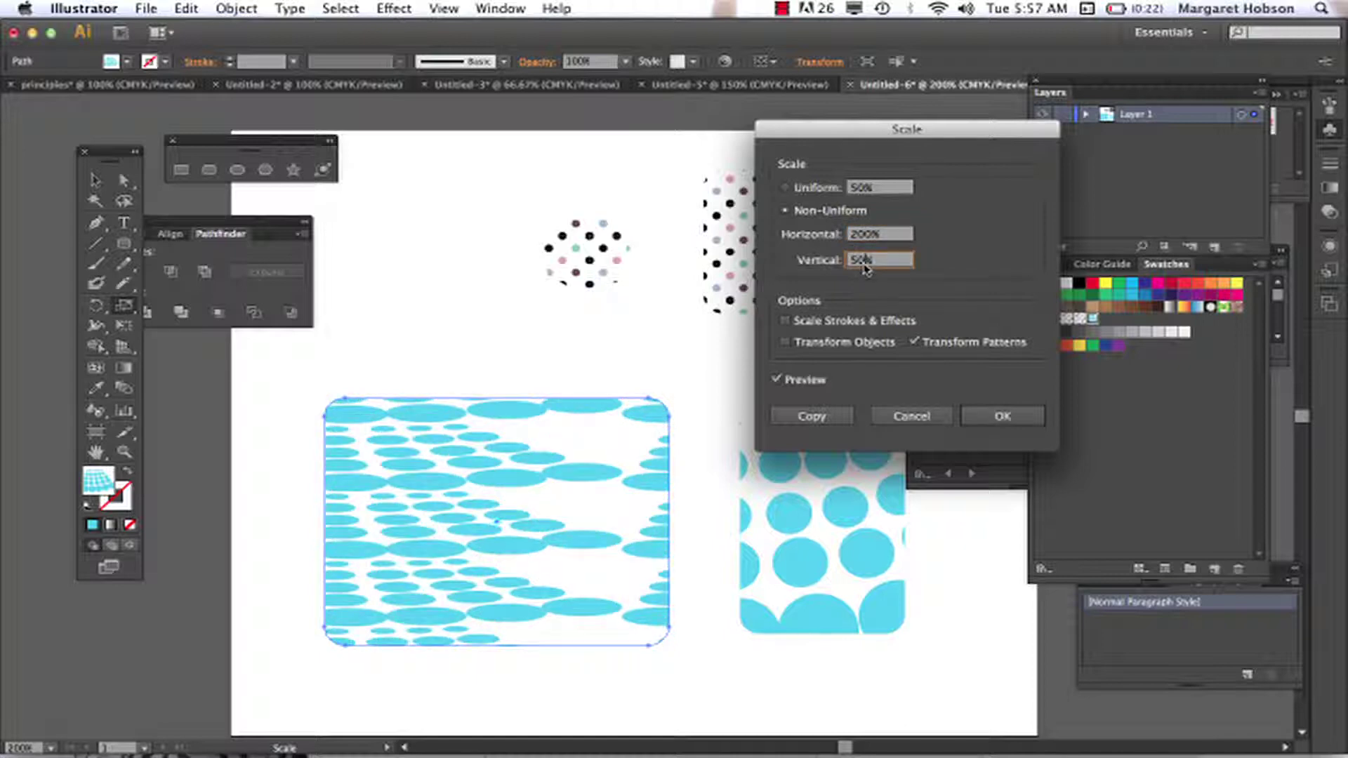
key(BackSpace)
key(BackSpace)
text(200)
key(Return)
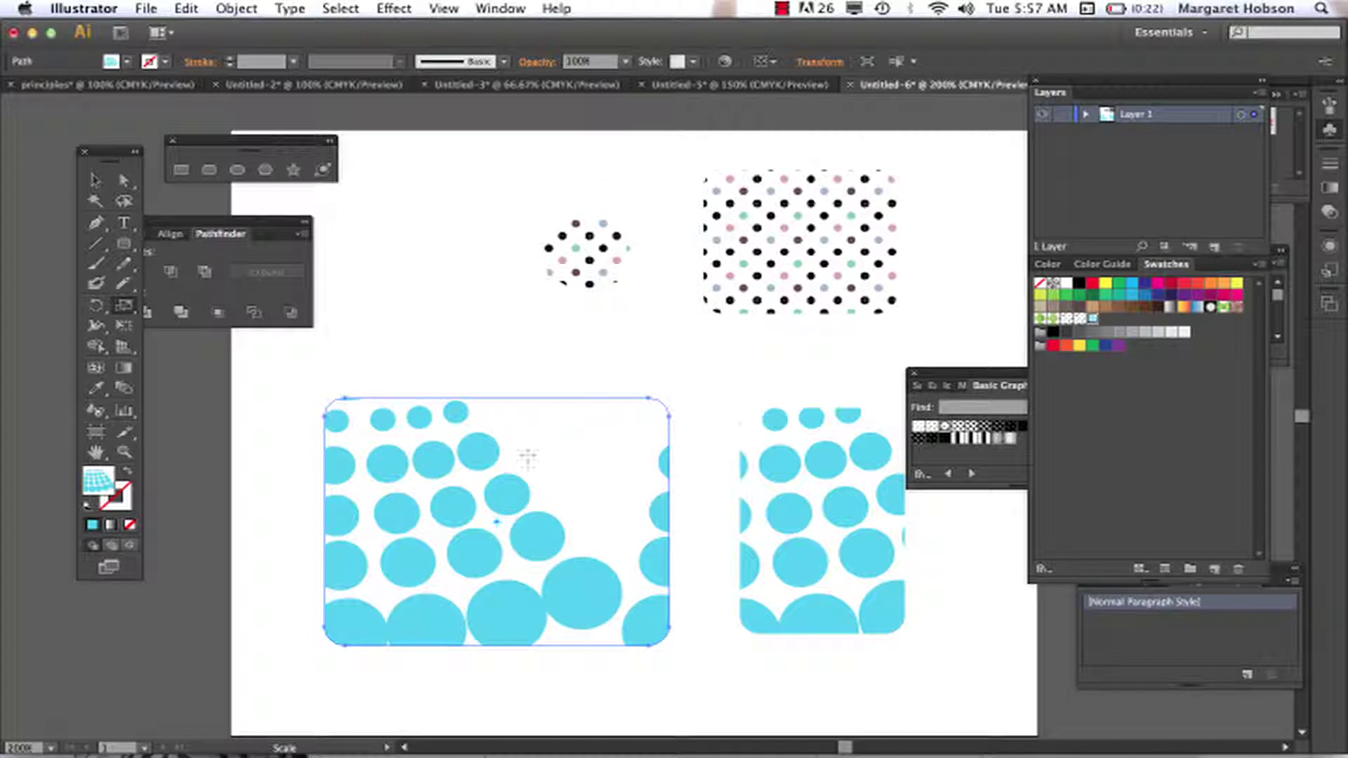
- Show the Pattern Options and open the bluedots pattern for editing
click(494, 9)
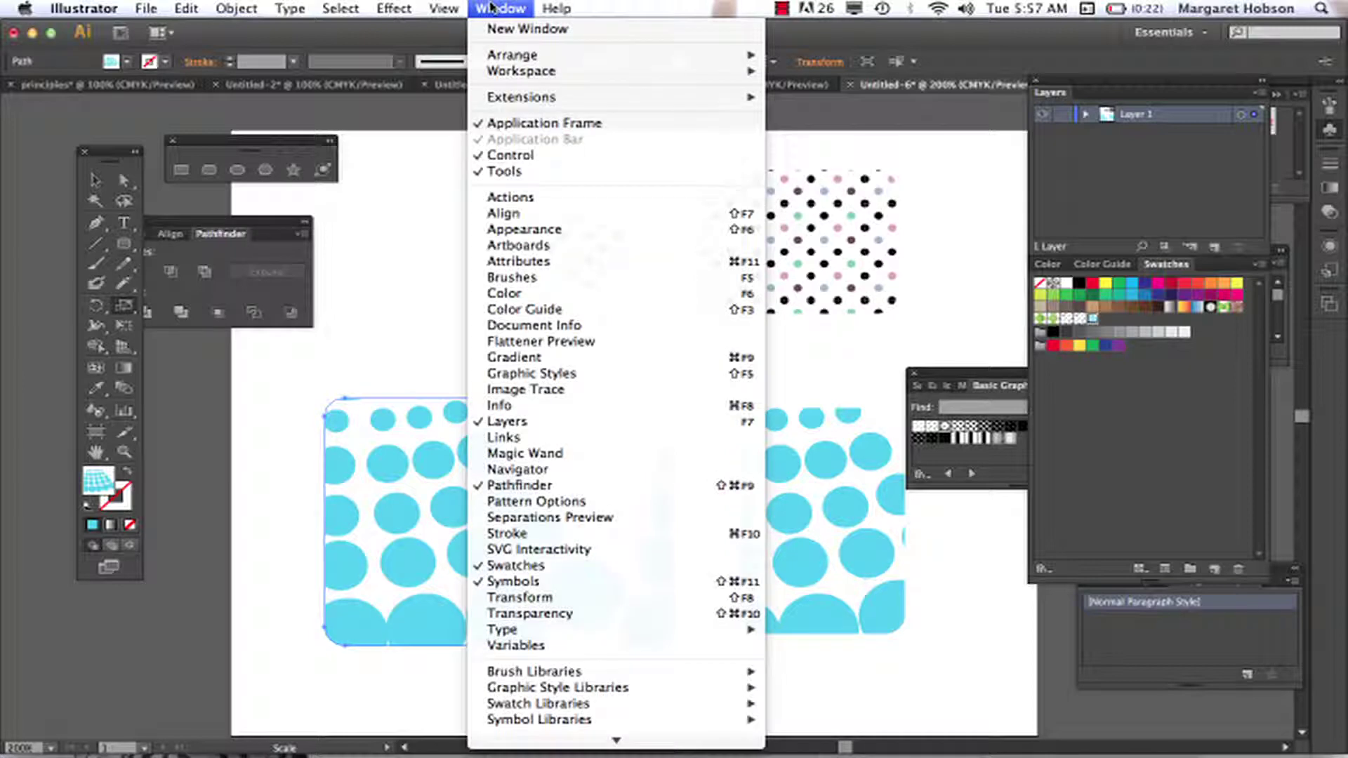
click(519, 500)
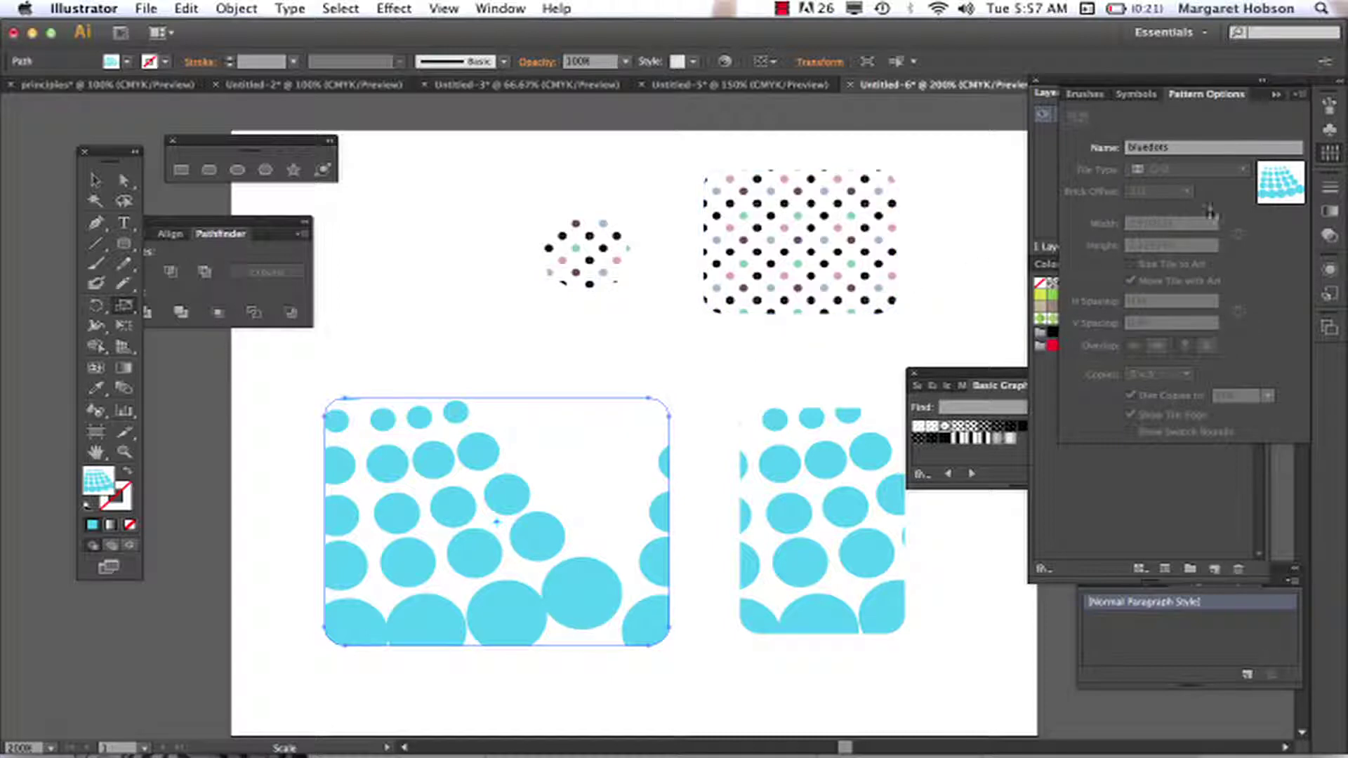
double_click(1277, 188)
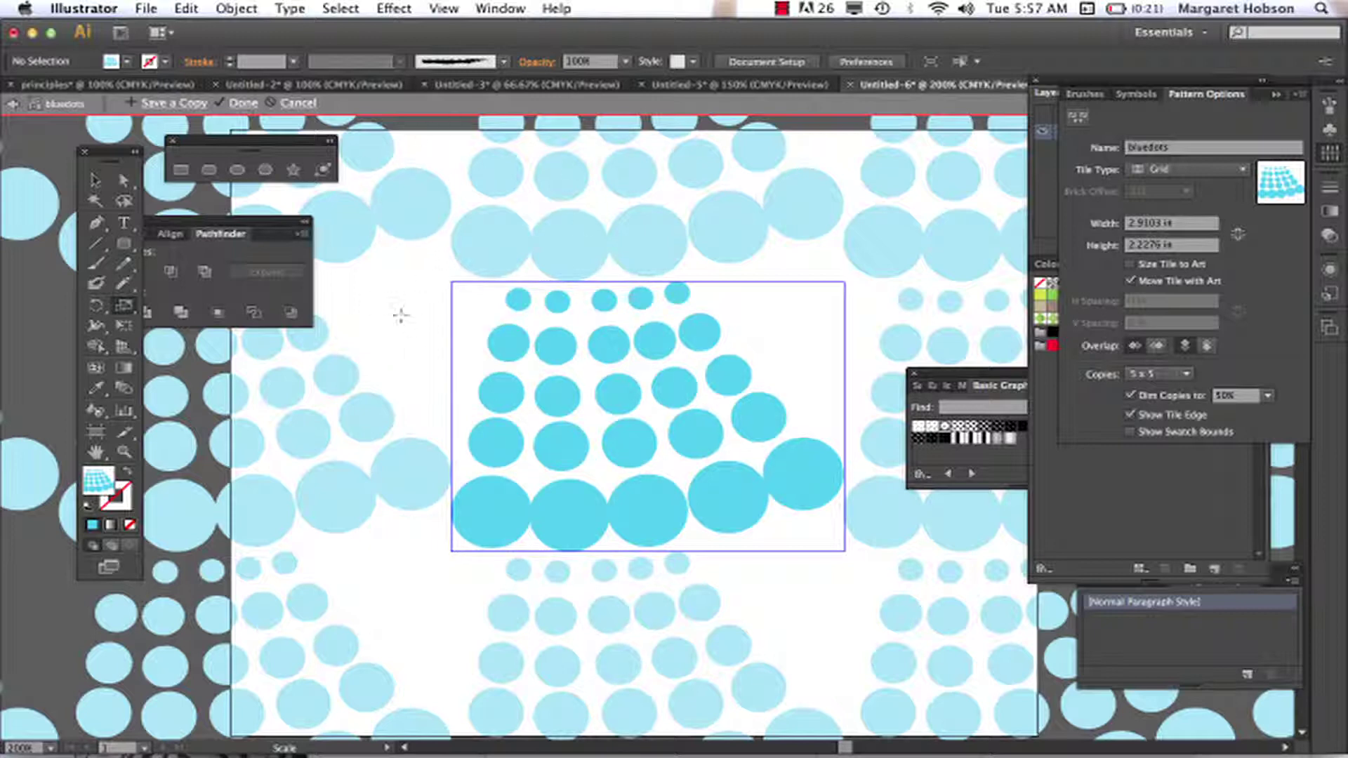
- Try the brick tile types on the bluedots pattern, including Brick by Column, and set its tile type to Hex by Column
click(1237, 174)
click(1218, 209)
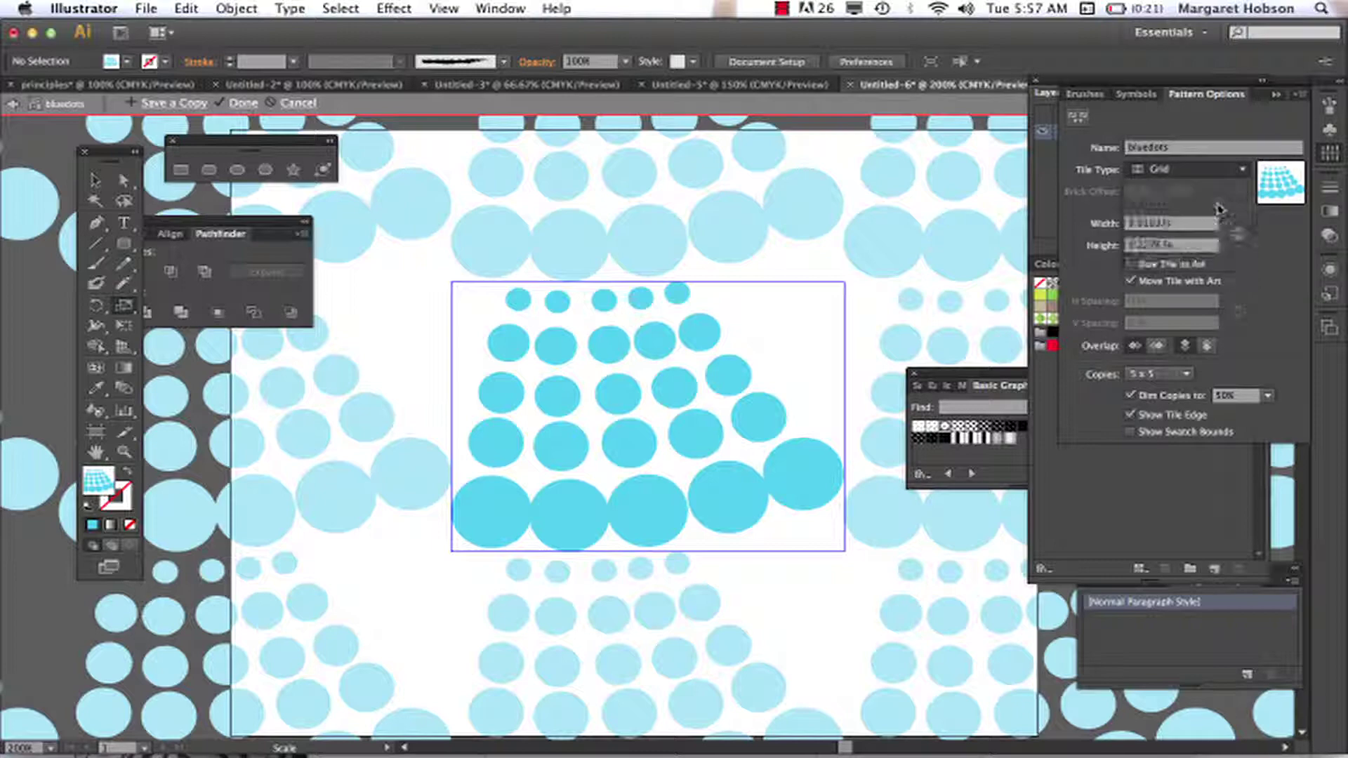
click(1239, 172)
click(1220, 223)
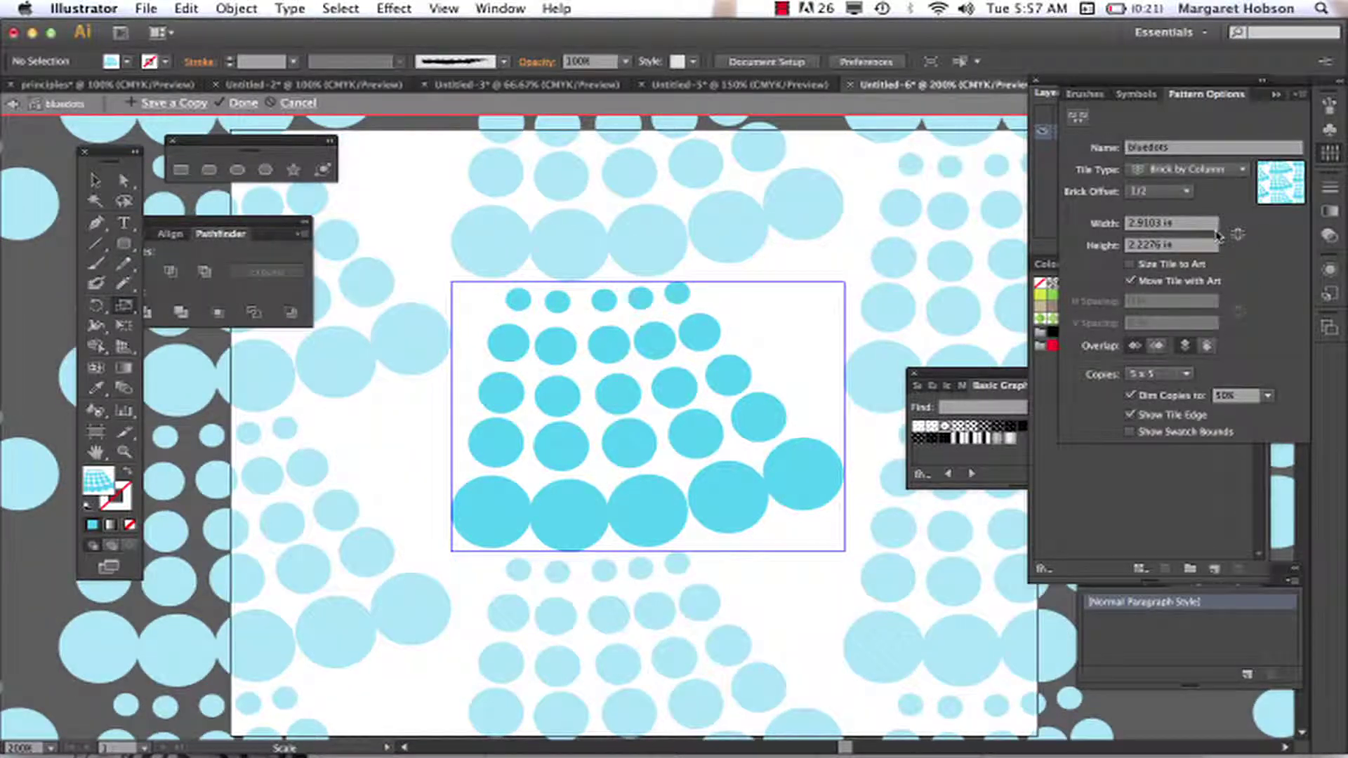
click(1242, 169)
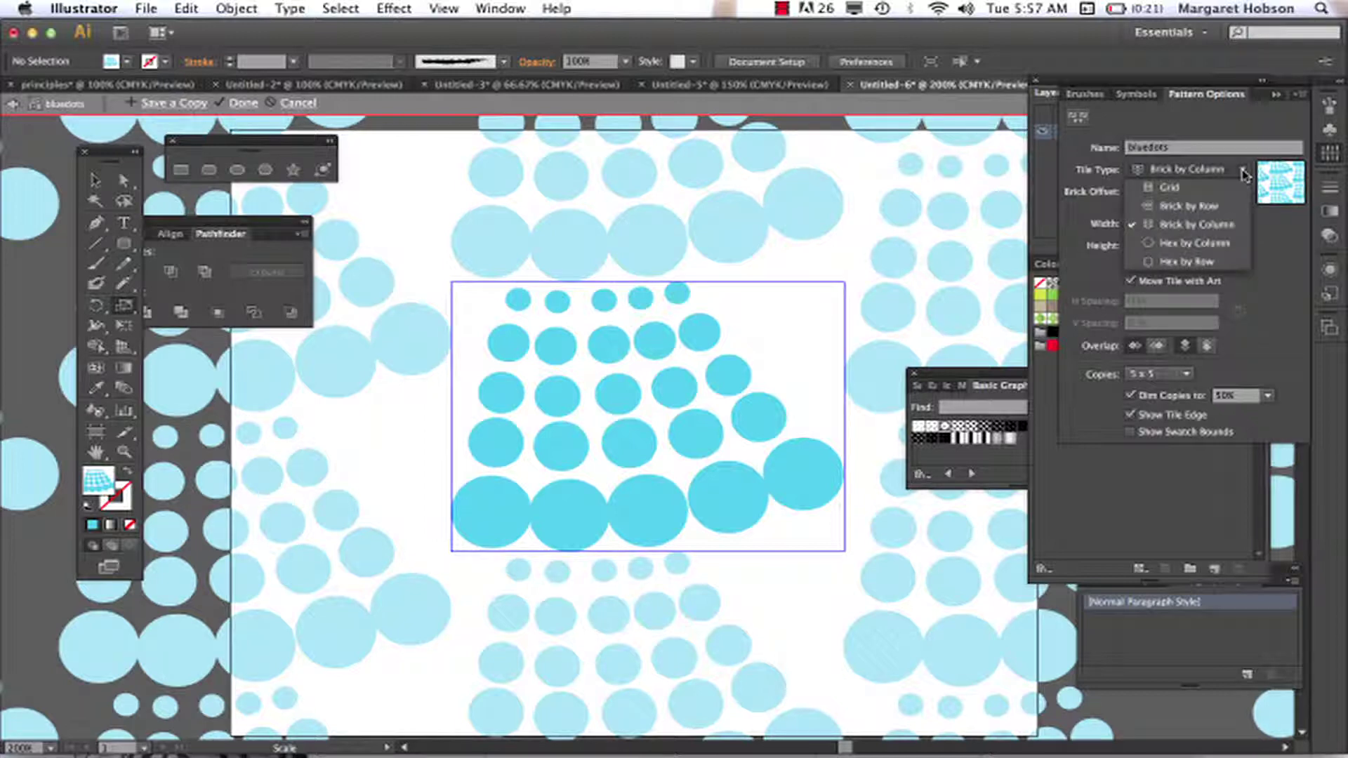
click(1207, 243)
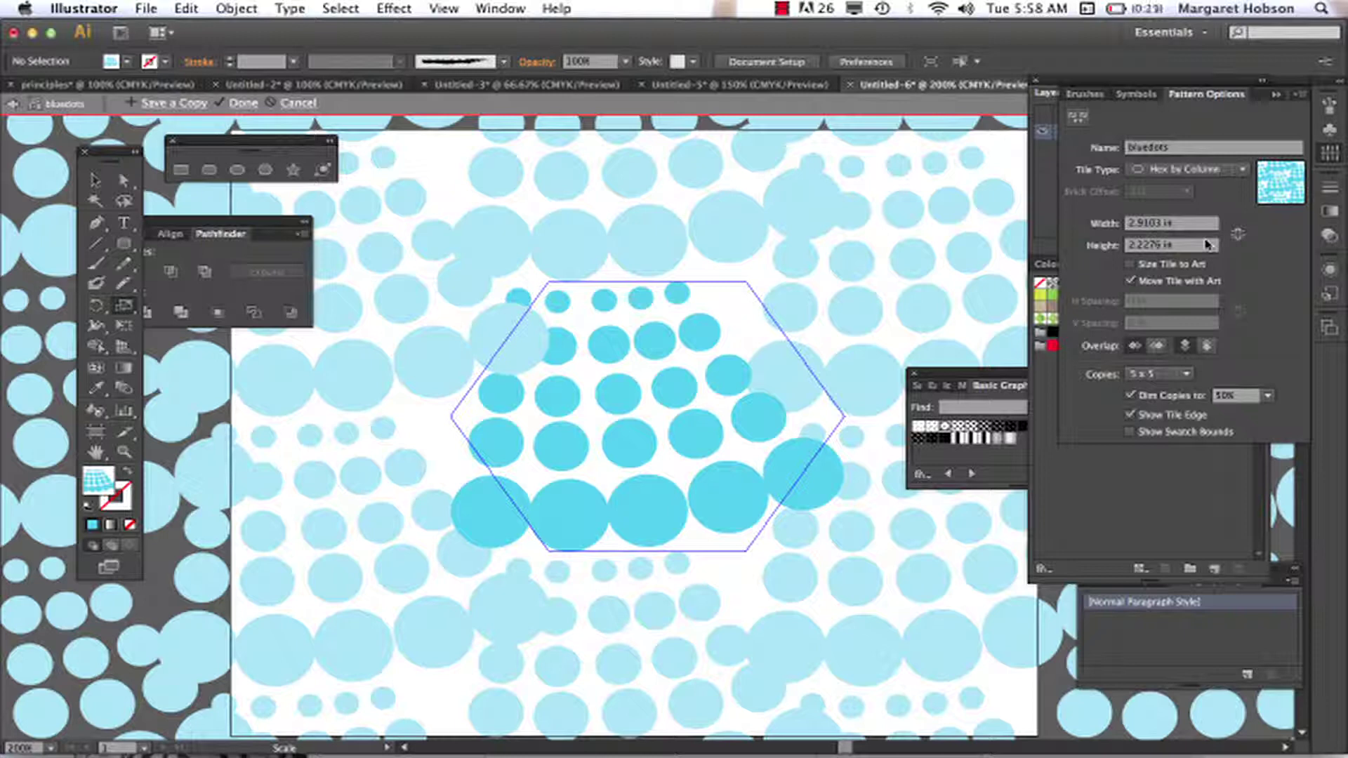
- Save a copy of the hex-tiled pattern as New Pattern 2 and finish editing the bluedots pattern
click(167, 105)
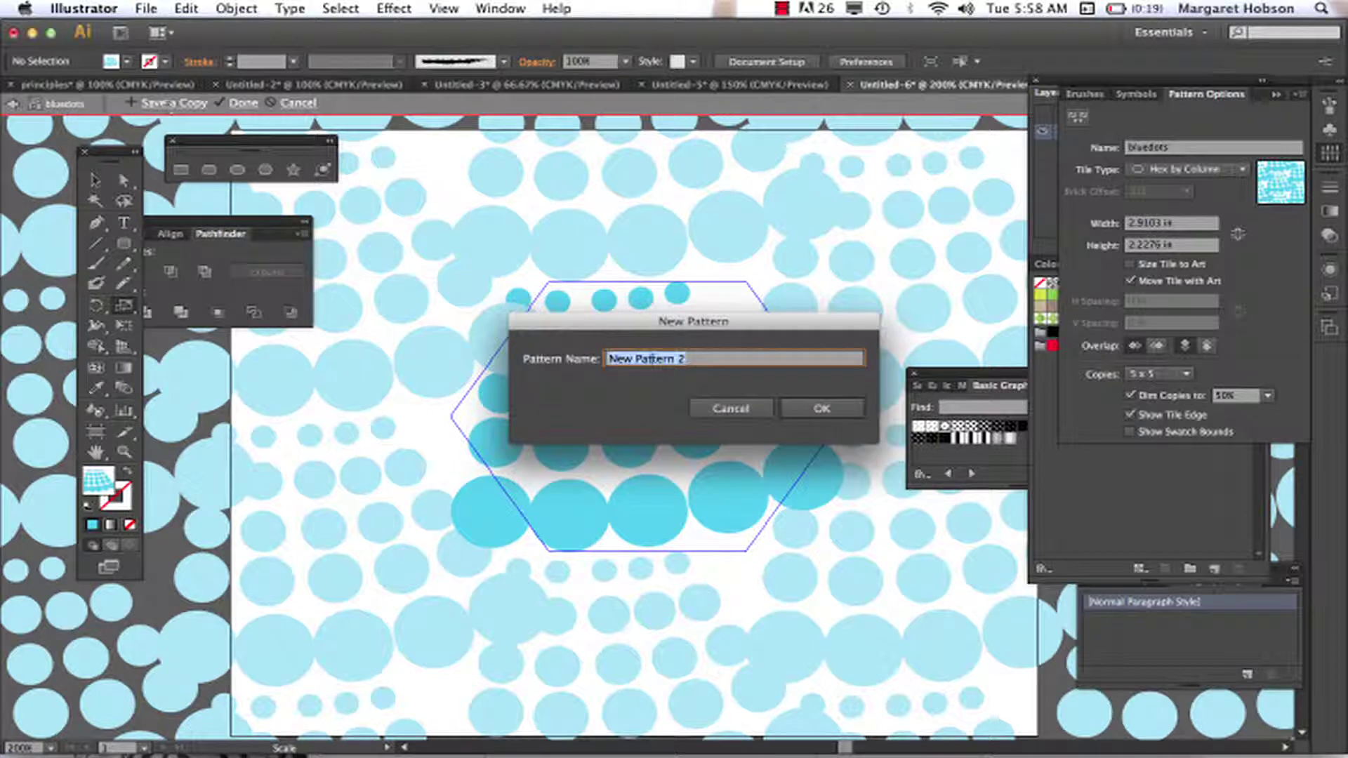
click(814, 407)
click(832, 428)
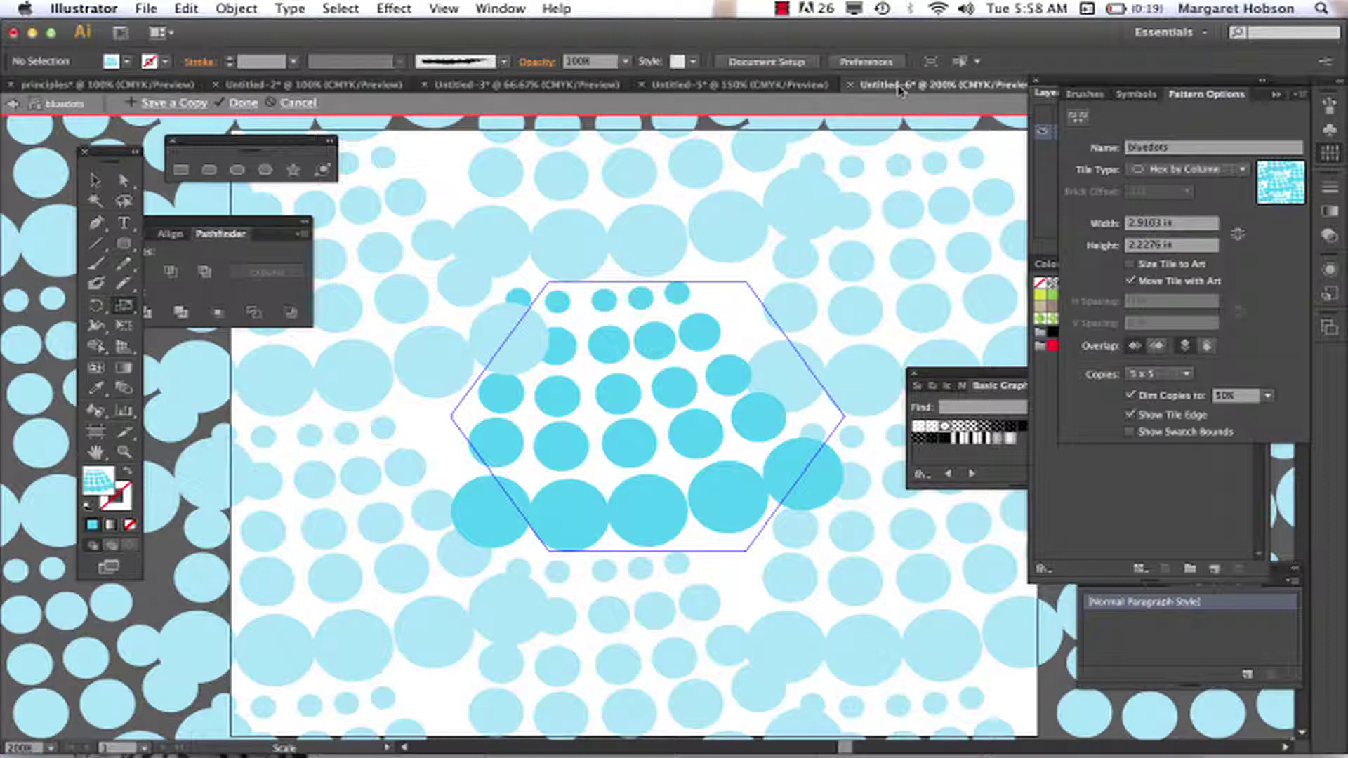
click(242, 103)
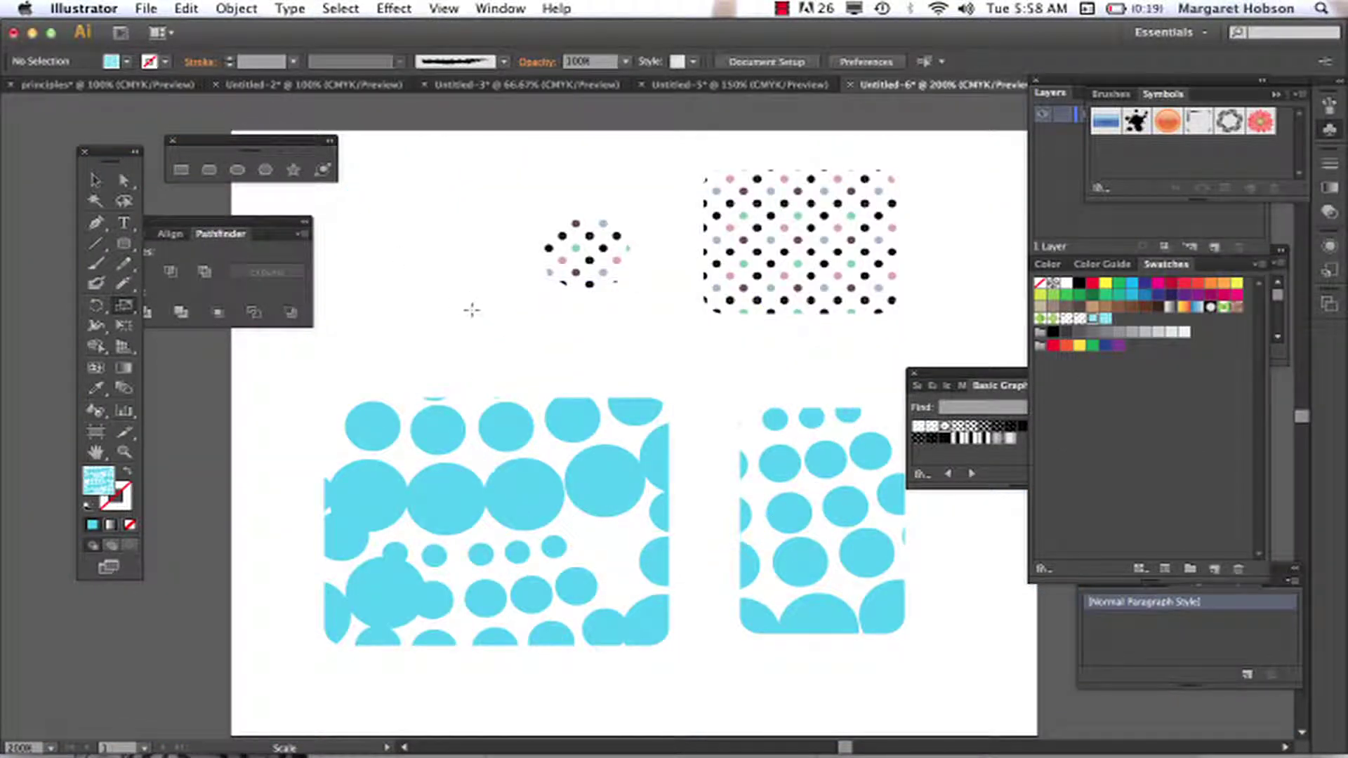
- Draw a small rounded rectangle filled with the newly saved blue pattern swatch above the large blue-dotted rectangle
click(1102, 319)
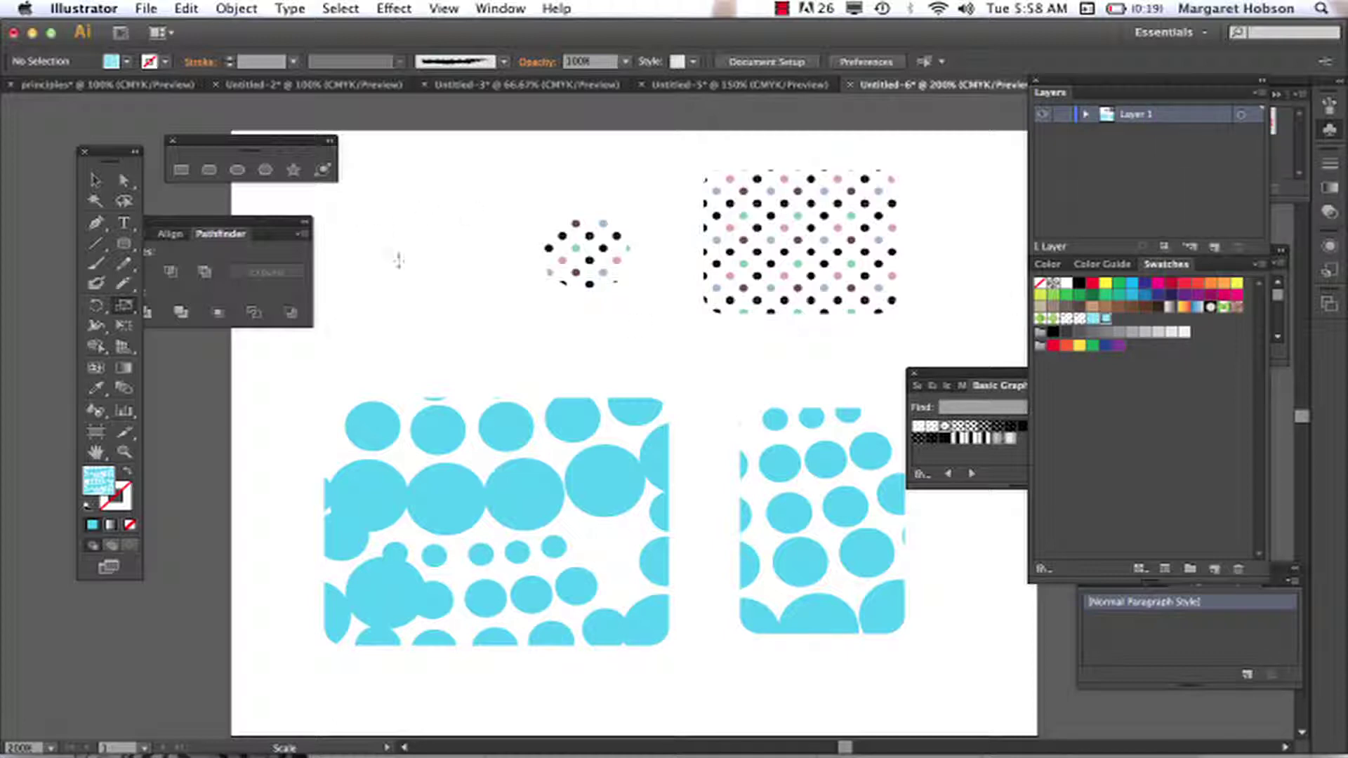
click(209, 169)
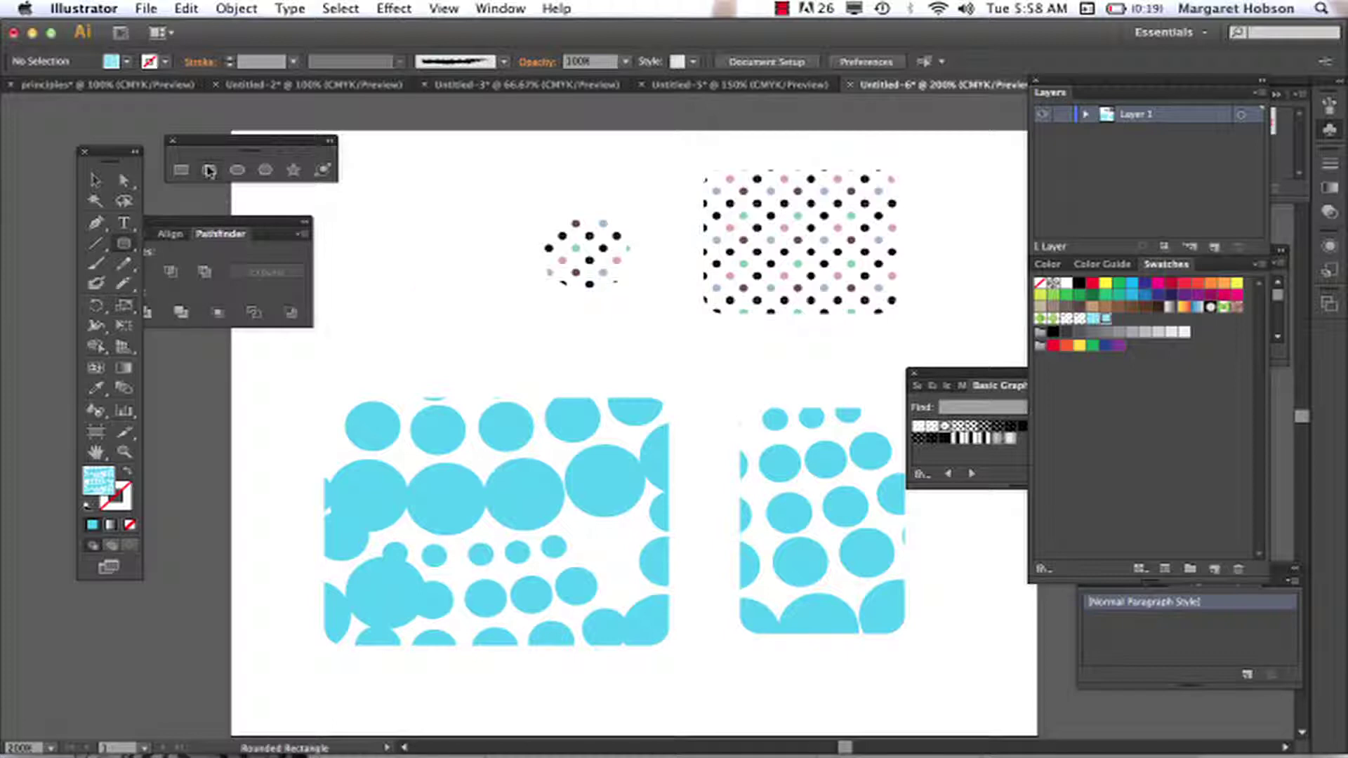
drag(366, 223, 512, 327)
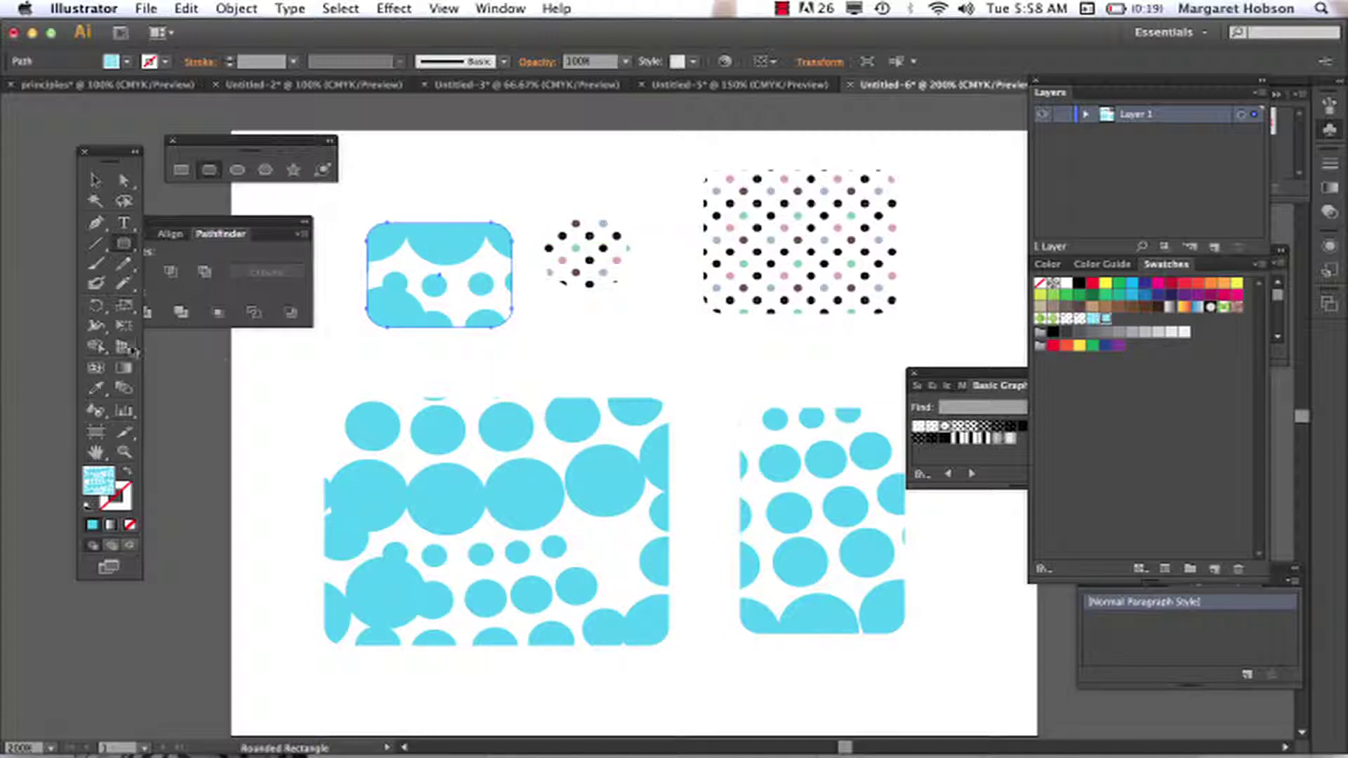
- Scale only the small rounded rectangle's pattern fill to 50% horizontally and 50% vertically
double_click(126, 306)
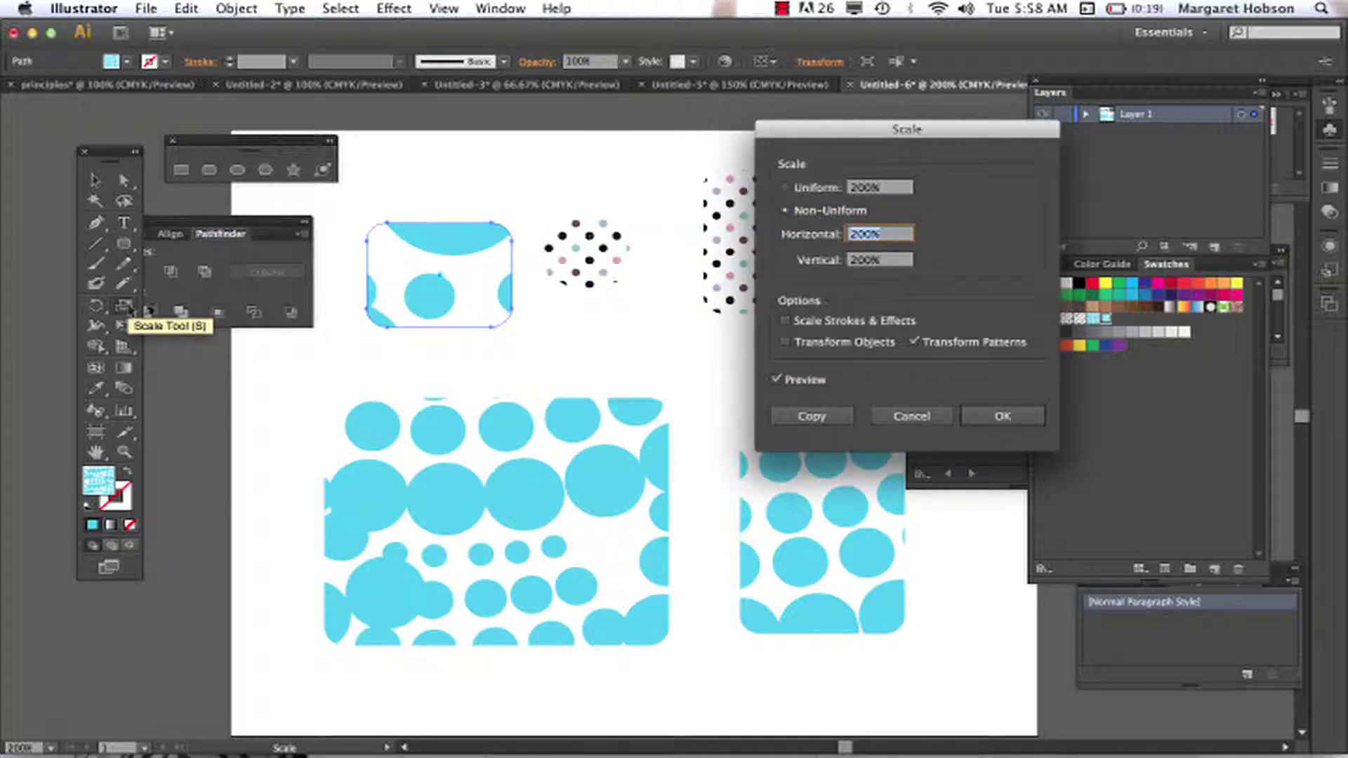
click(871, 235)
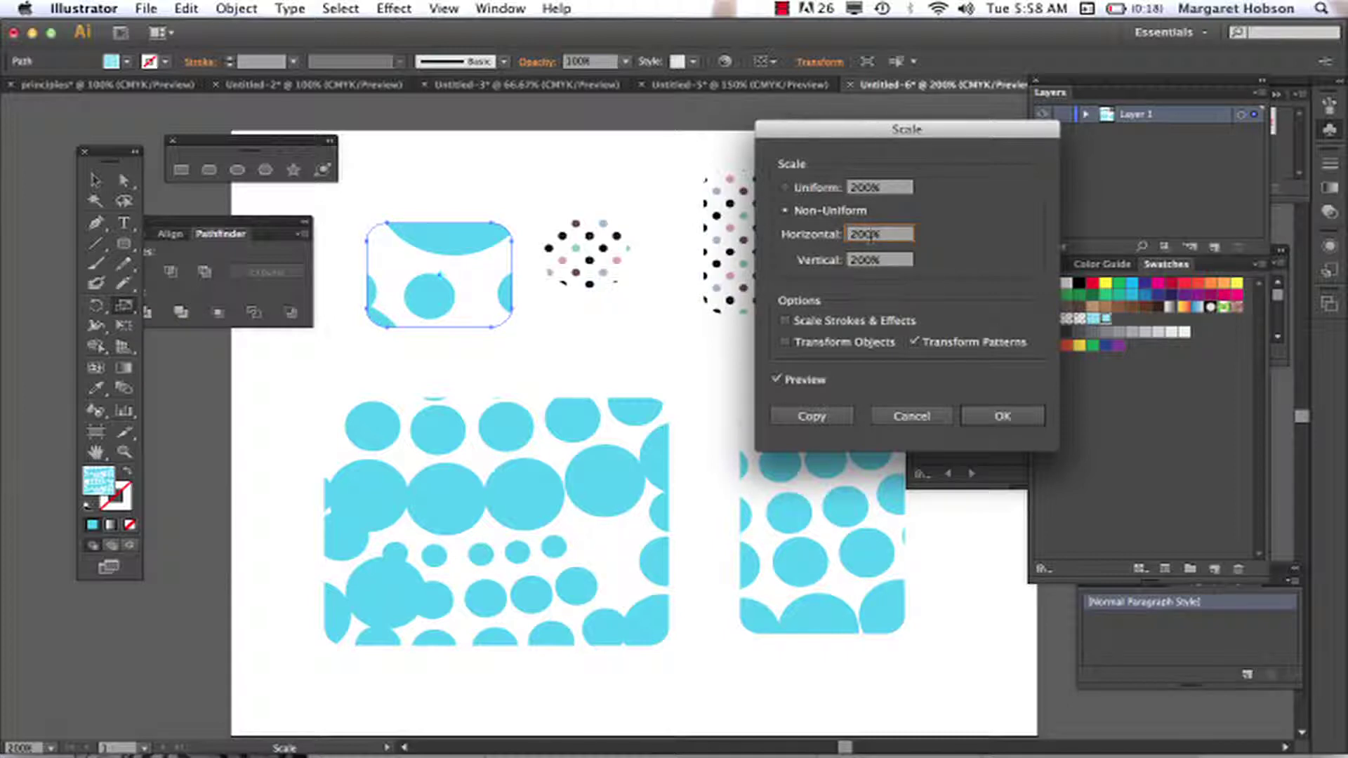
key(BackSpace)
key(BackSpace)
key(BackSpace)
text(50)
double_click(872, 263)
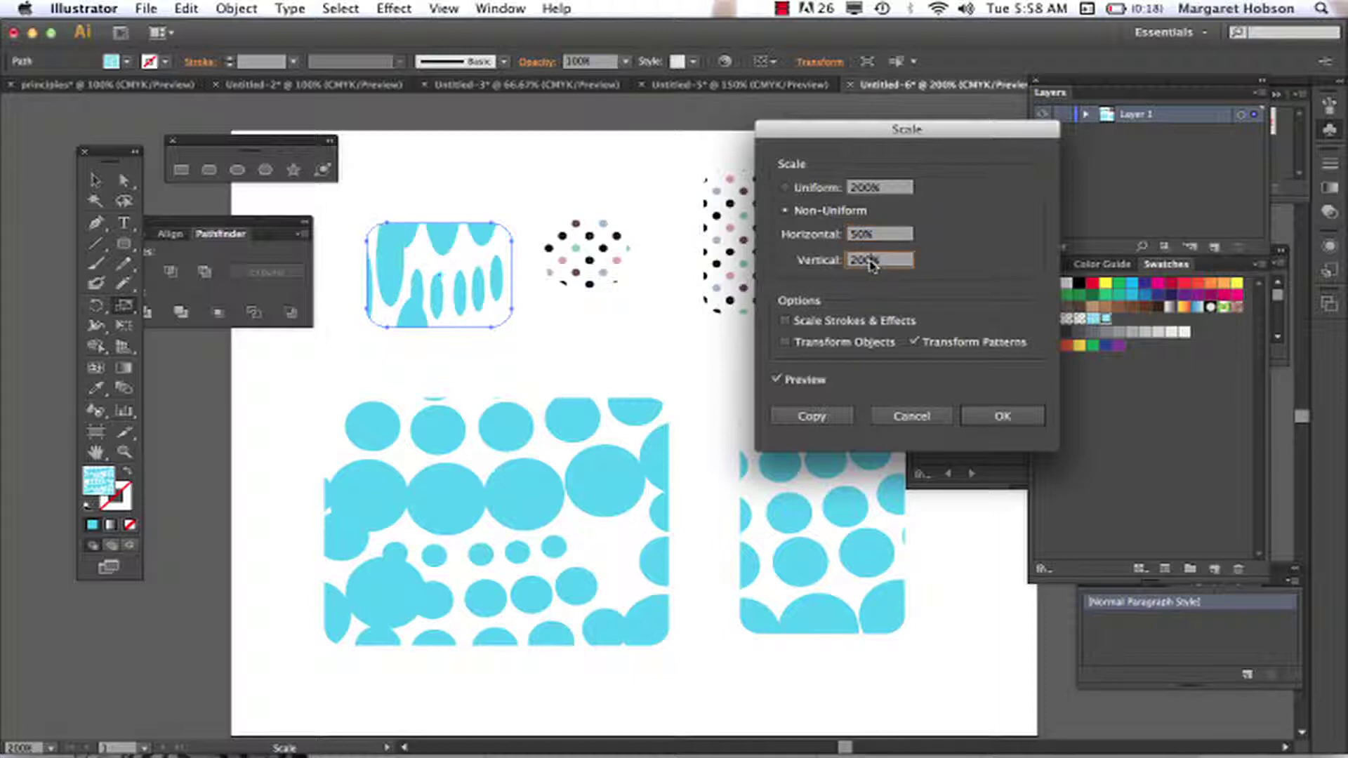
key(BackSpace)
key(Return)
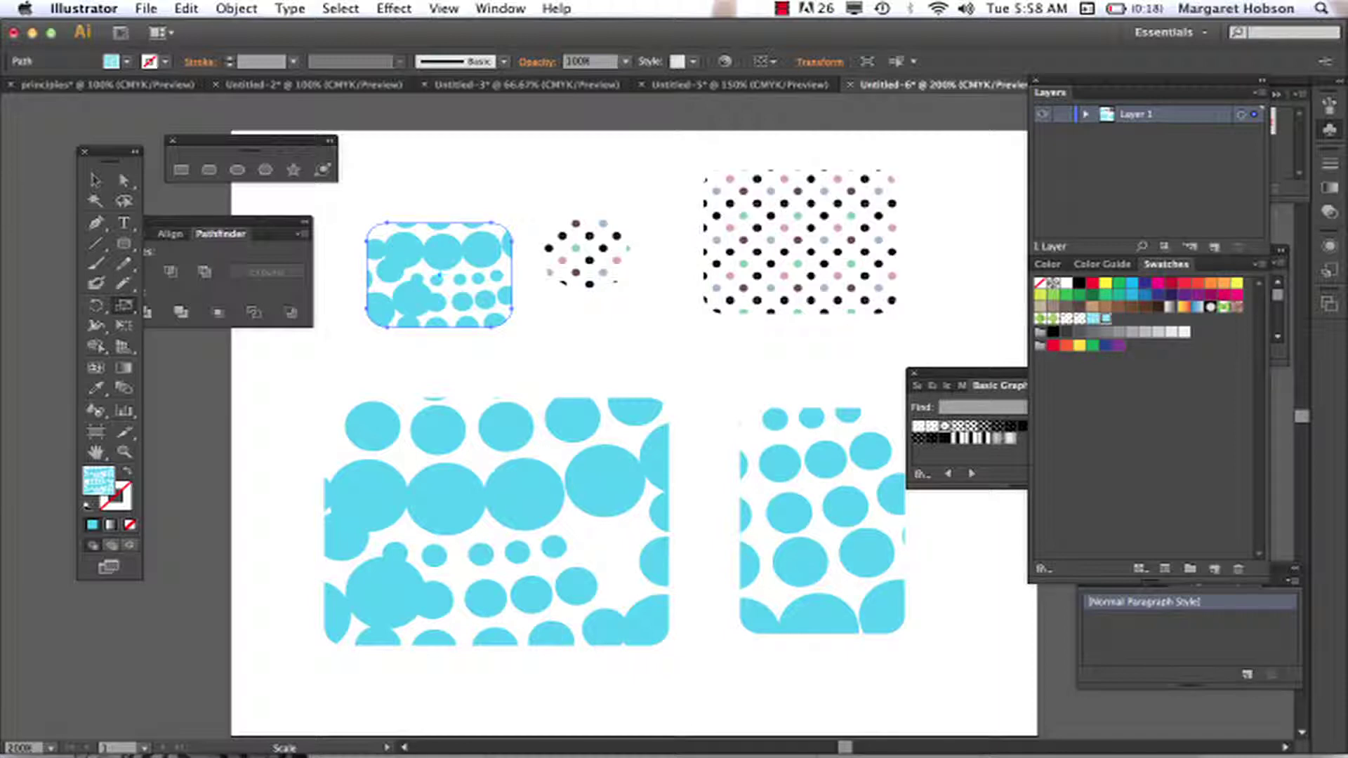